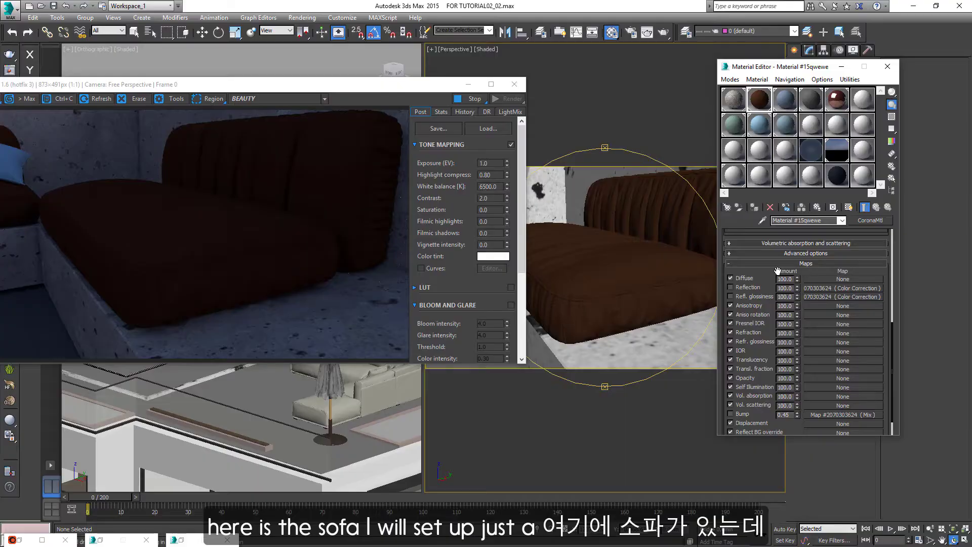
Check the diffuse color of the sofa material and accept it as it is
scroll(789, 387, down, 5)
scroll(788, 387, up, 5)
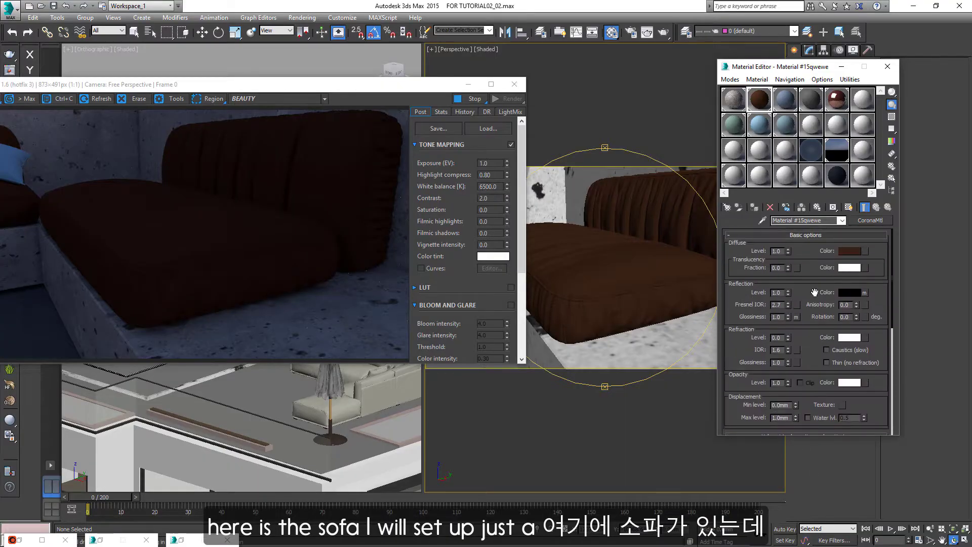
click(838, 252)
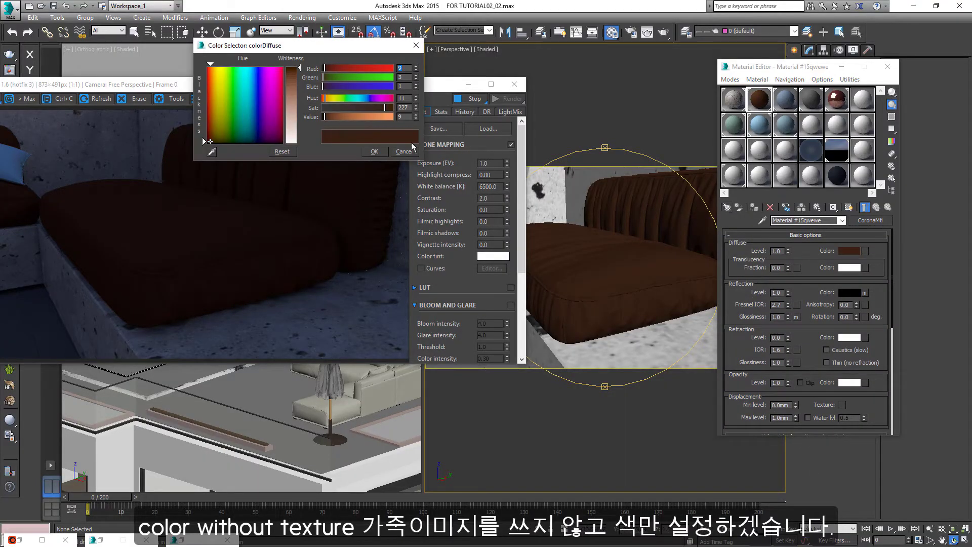
click(373, 153)
Inspect the image of the Mudi_leather_diff.jpg bitmap used by the Reflection channel's Color Correction map
scroll(778, 339, down, 5)
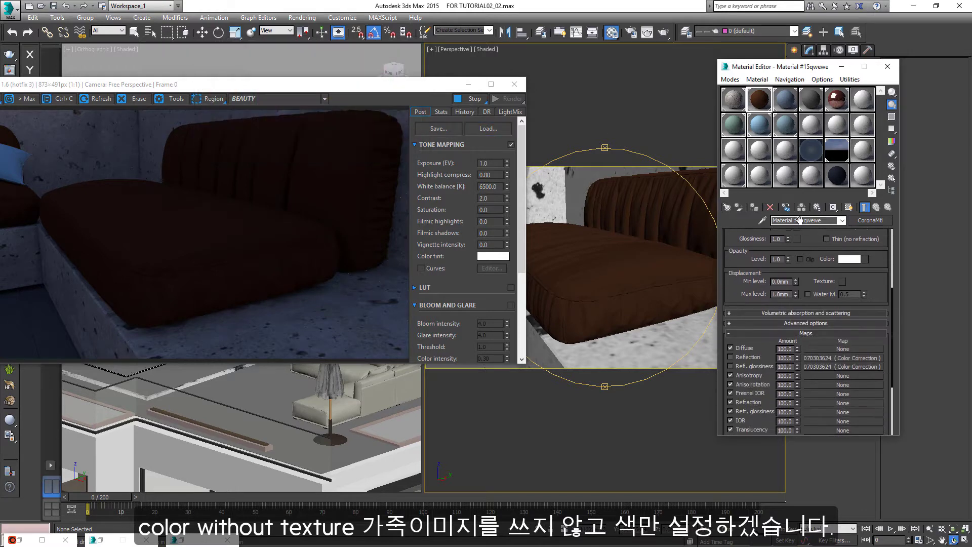
click(817, 349)
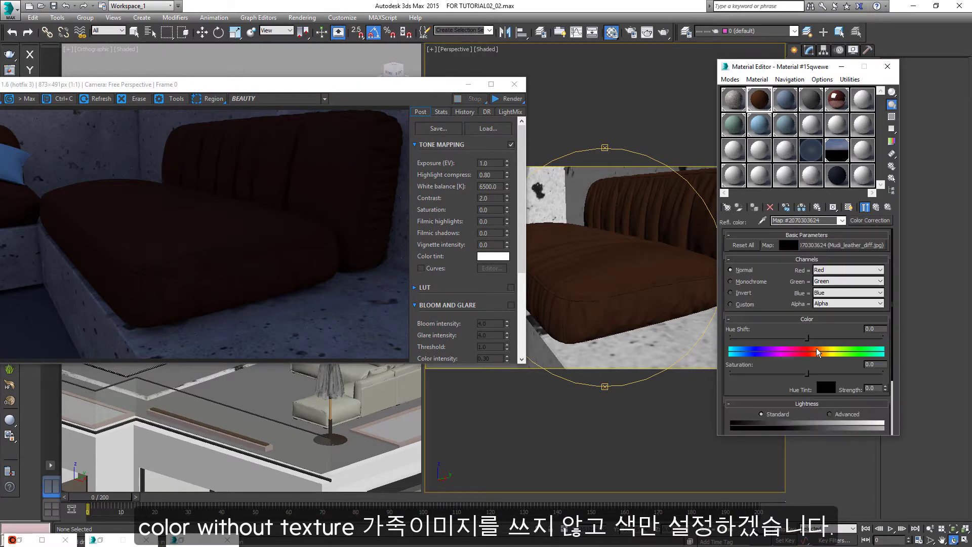
click(866, 246)
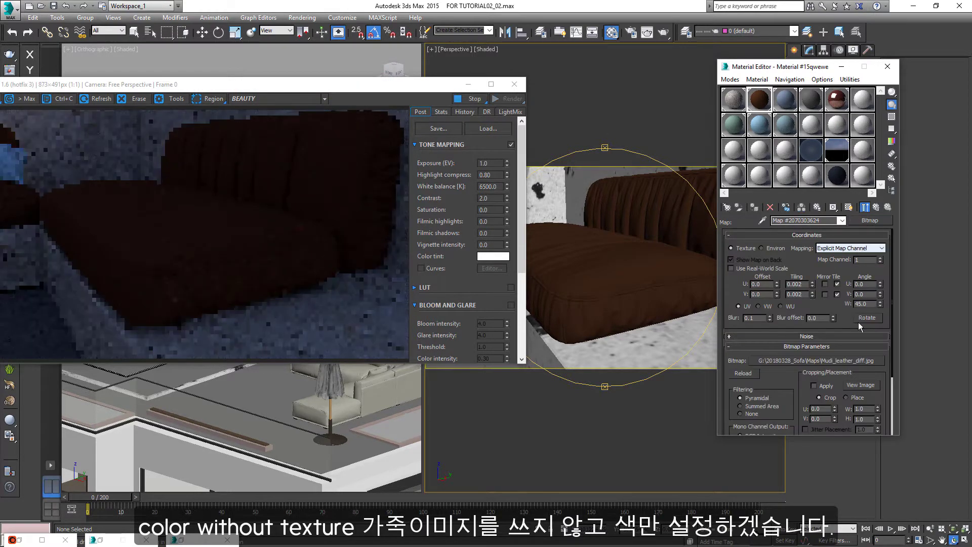
click(861, 385)
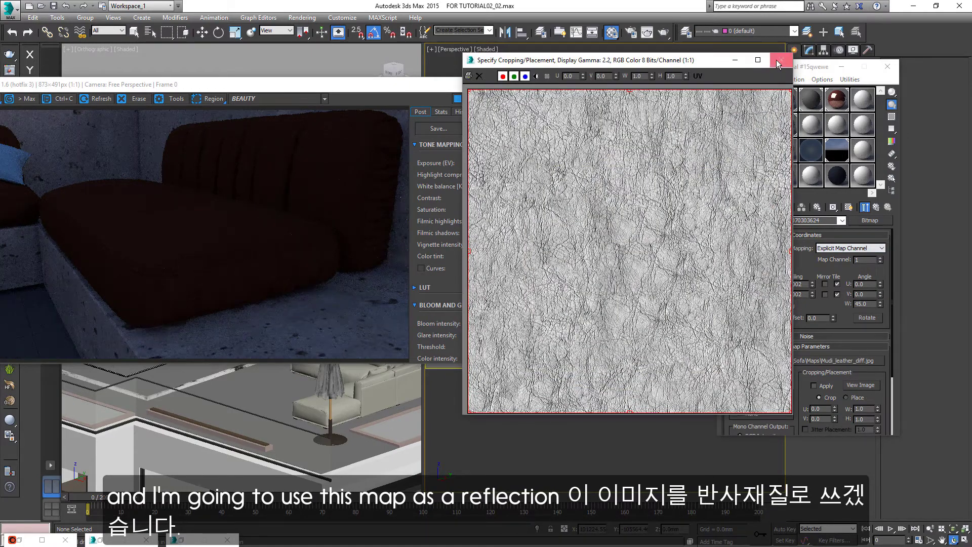
click(778, 63)
Display the reflection's leather bitmap on the sofa in the viewport and turn off the end-result preview for its Color Correction map
click(849, 207)
drag(684, 296, 602, 293)
click(863, 208)
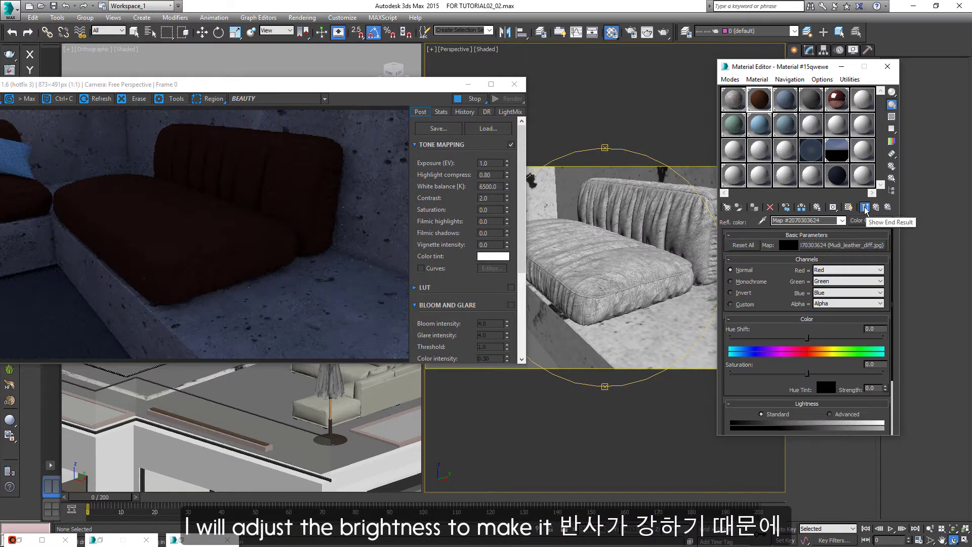
Darken the reflection's Color Correction to a brightness of about -34 using an enlarged preview, and enable the Reflection map
scroll(827, 371, down, 3)
double_click(766, 103)
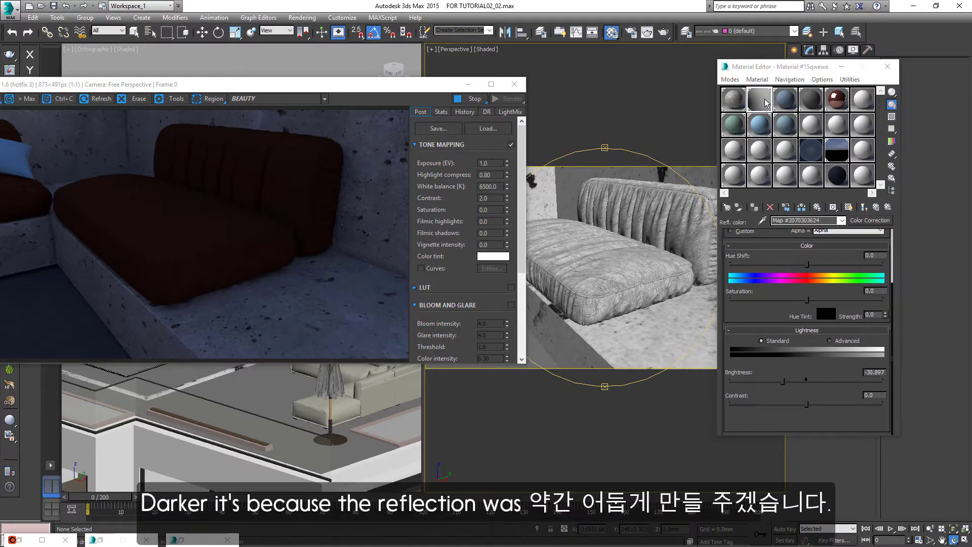
mouse_move(783, 381)
mouse_down()
mouse_move(805, 382)
mouse_move(782, 381)
mouse_up()
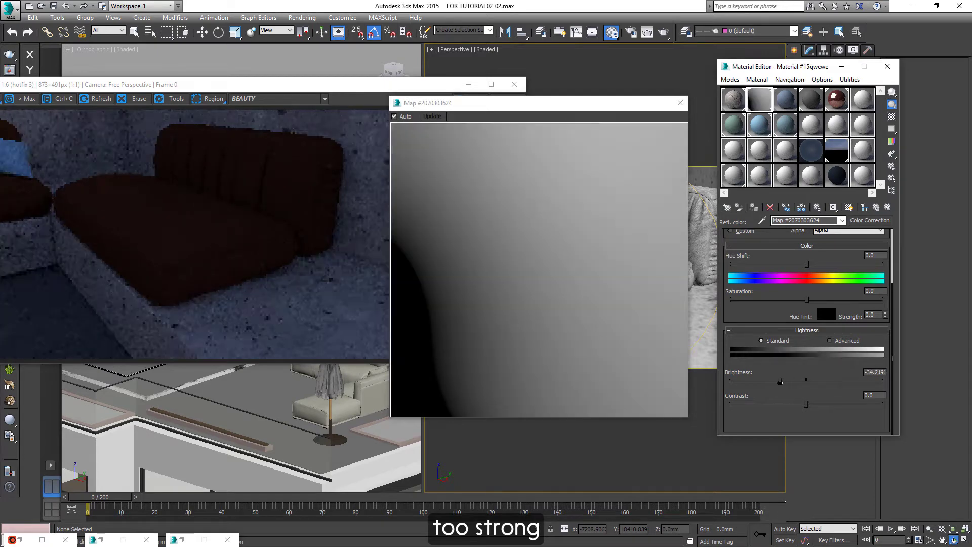
click(864, 208)
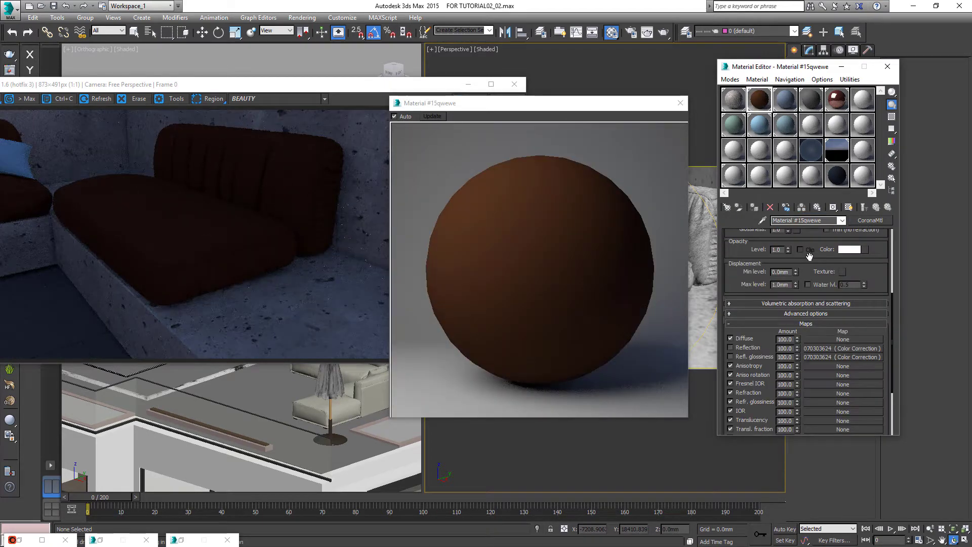
click(680, 103)
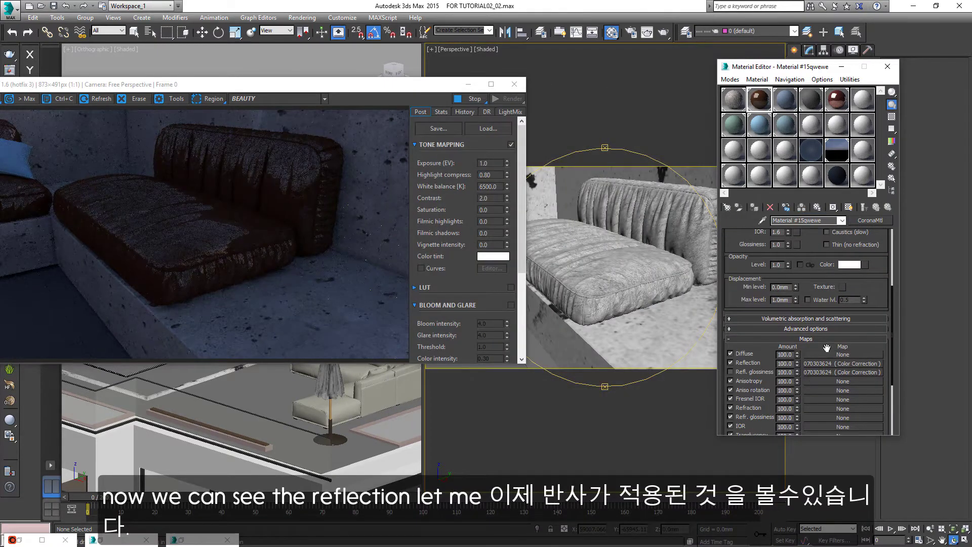
Set the sofa material's Fresnel IOR to 2.2
scroll(641, 285, up, 2)
drag(814, 244, 805, 325)
drag(781, 293, 745, 299)
text(3)
key(Return)
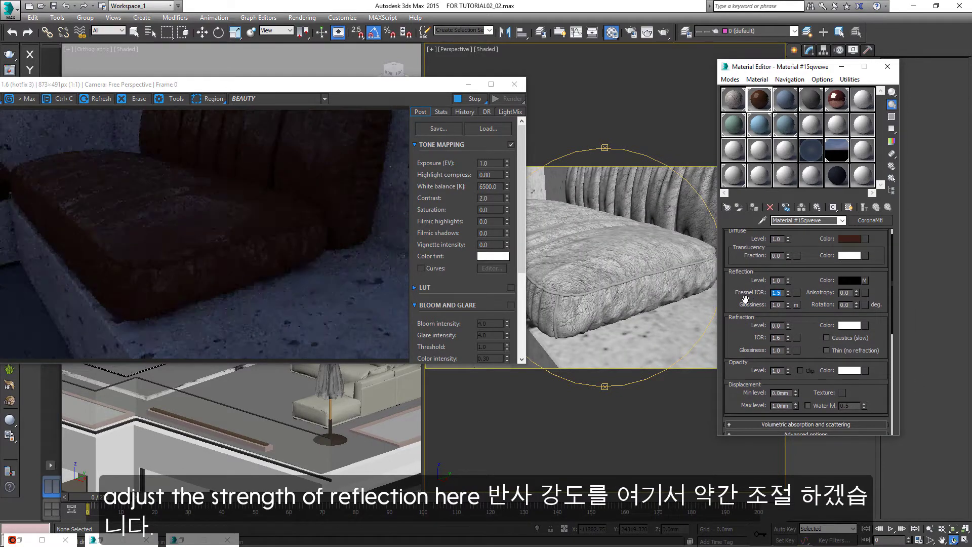
text(2.2)
key(Return)
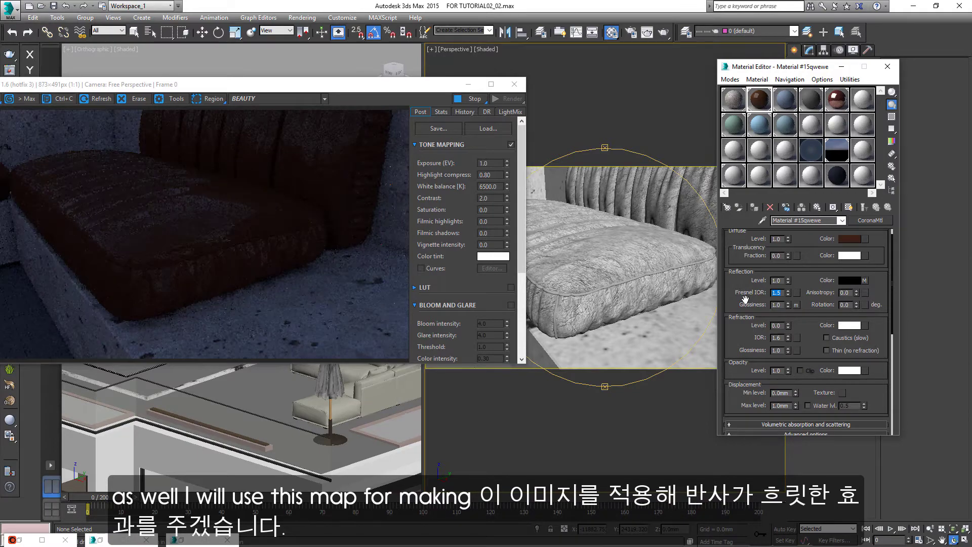
Inspect the Mudi_leather_b.jpg image used by the reflection glossiness Color Correction map, enlarging it to see the grain
click(798, 305)
click(856, 247)
click(864, 386)
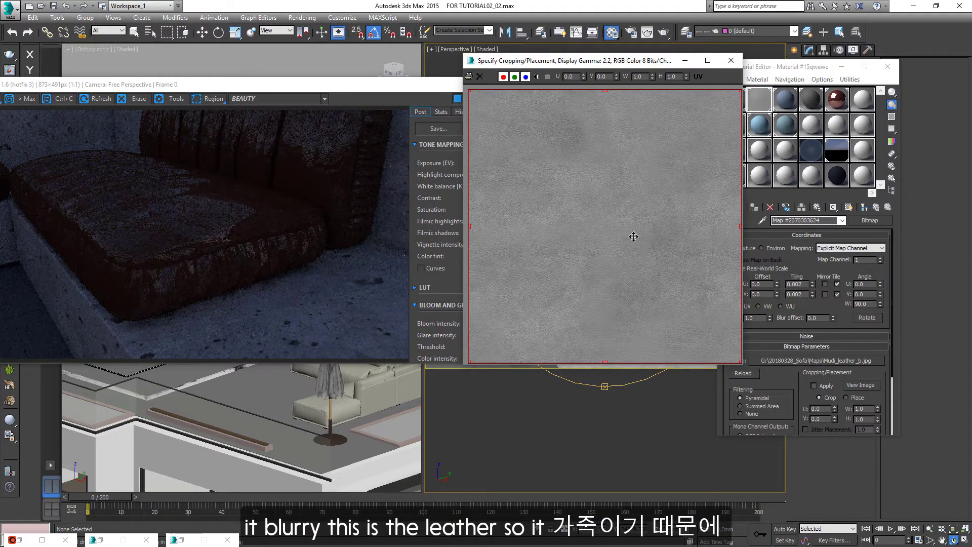
drag(635, 265, 613, 240)
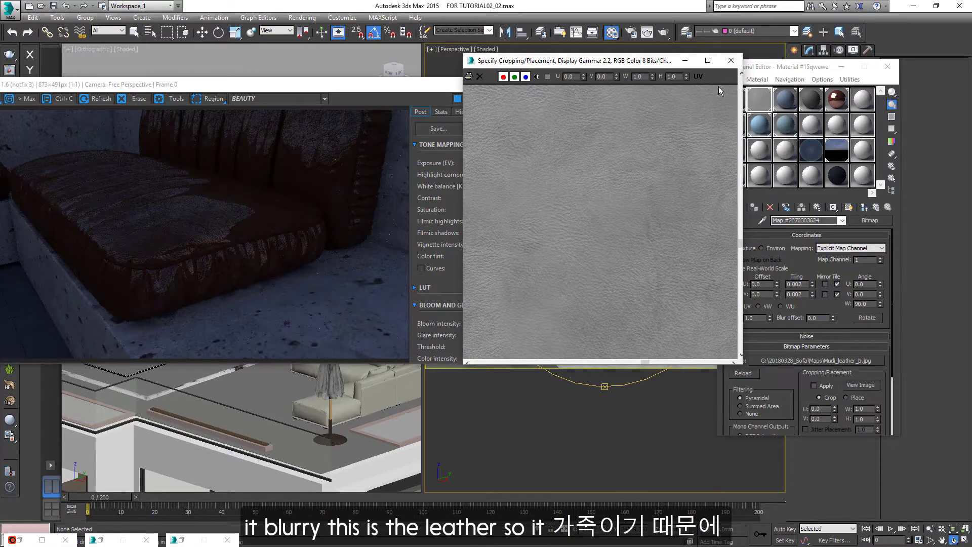
click(731, 61)
Display the glossiness bitmap on the sofa in the viewport and enable the Refl. glossiness map of the sofa material
click(849, 207)
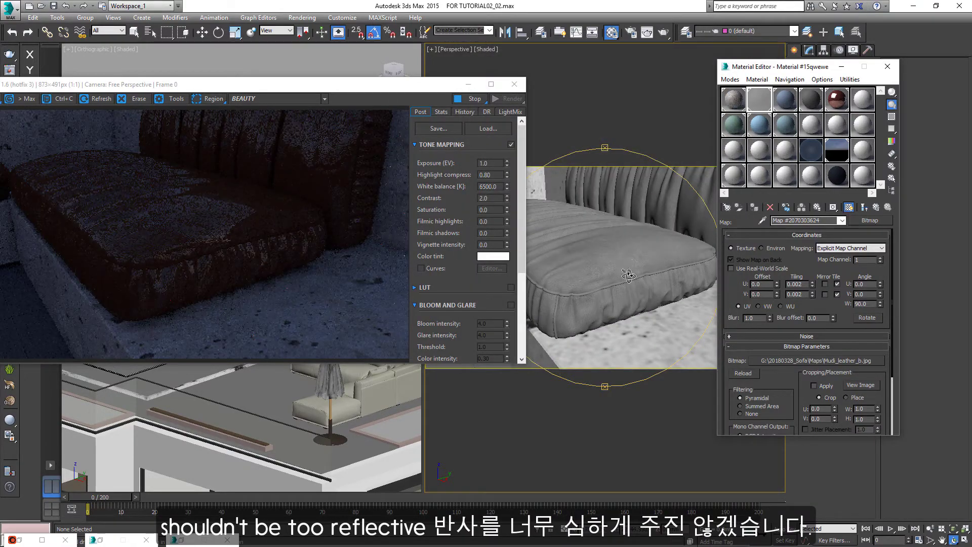
click(876, 207)
scroll(826, 298, down, 2)
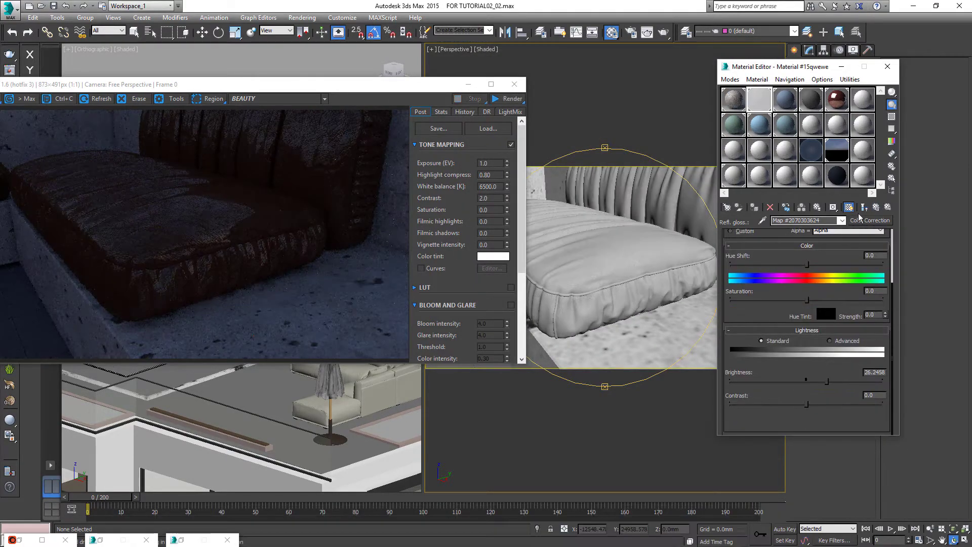
click(875, 207)
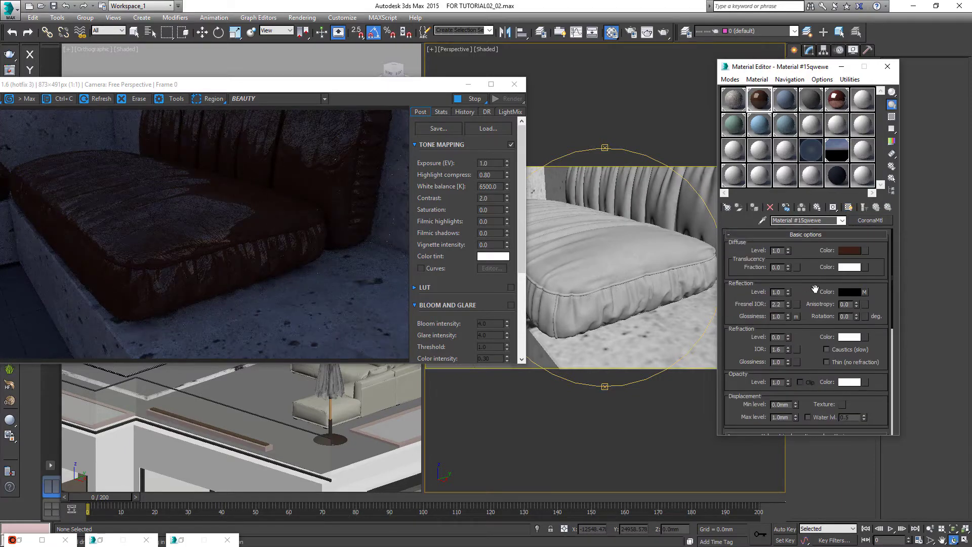
scroll(798, 319, down, 5)
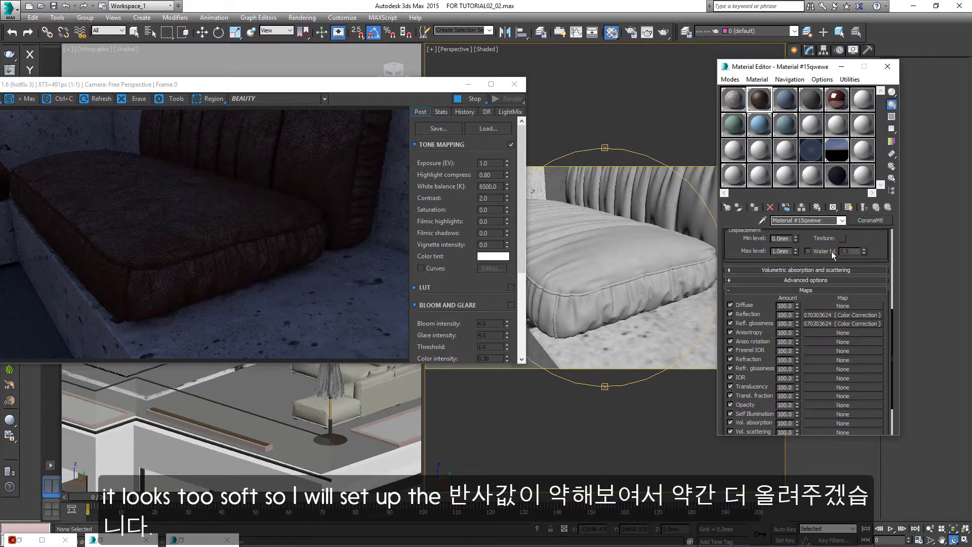
Strengthen the sofa's reflection by setting the Fresnel IOR to 3.0
scroll(817, 238, up, 5)
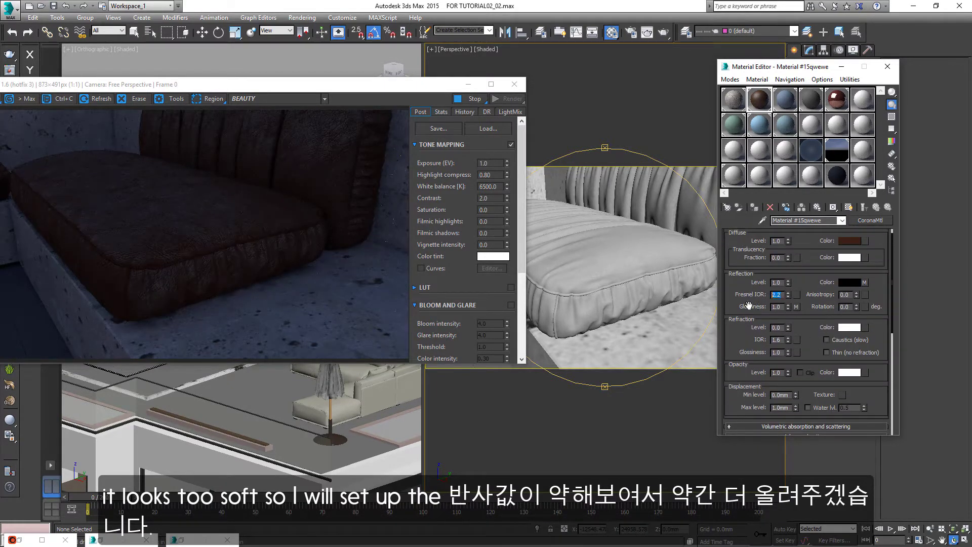
text(3)
key(Return)
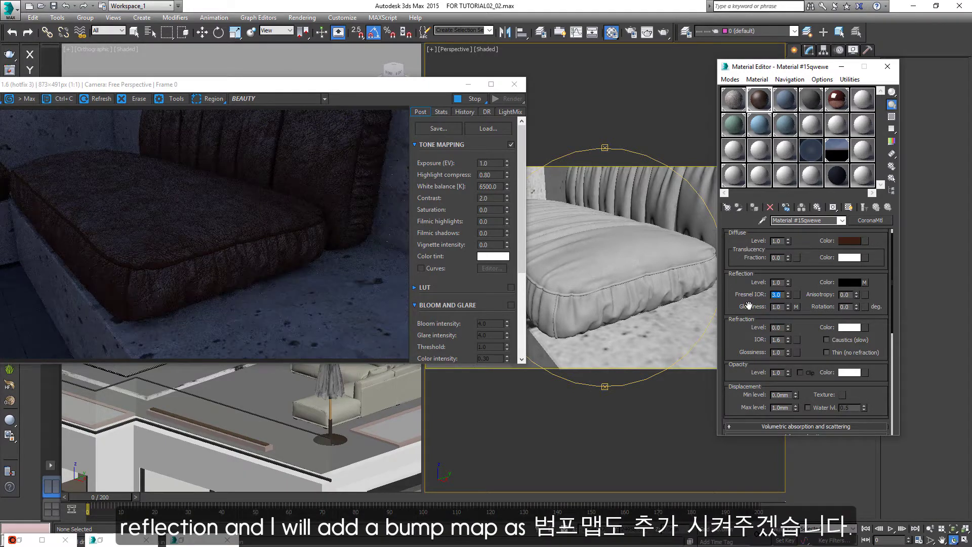
Inspect the Bump channel's Mix map, viewing the leather bitmap and Color Correction settings behind Color #1
scroll(822, 305, down, 10)
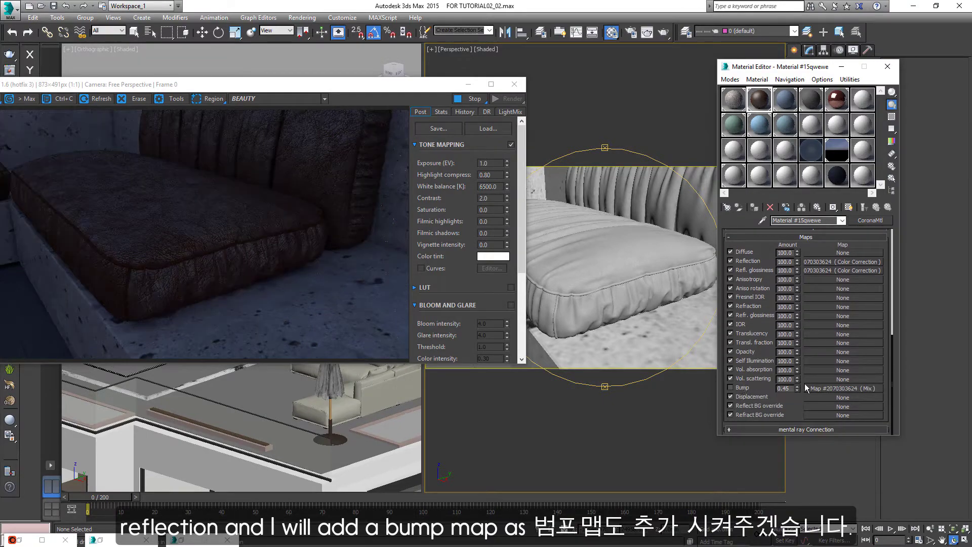
click(814, 388)
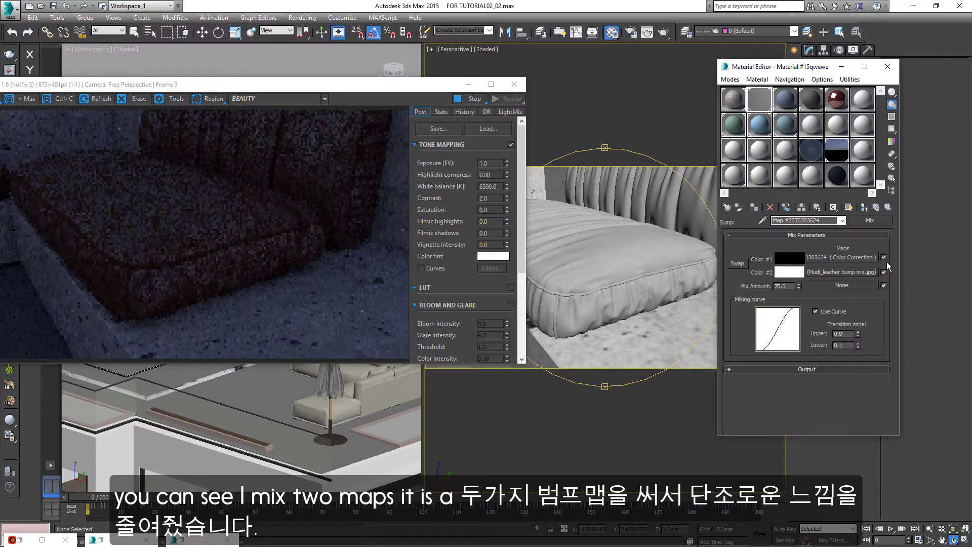
click(855, 256)
click(855, 246)
click(855, 383)
click(782, 60)
click(877, 207)
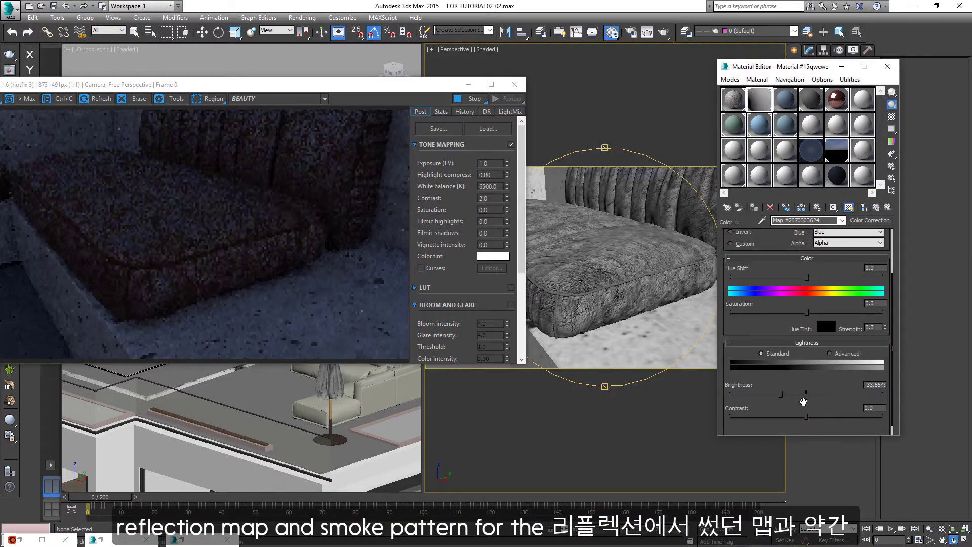
click(876, 207)
Display the Mix map's Color #2 bitmap, Mudi_leather bump mix.jpg, on the sofa in the viewport and view its image
click(841, 272)
click(848, 207)
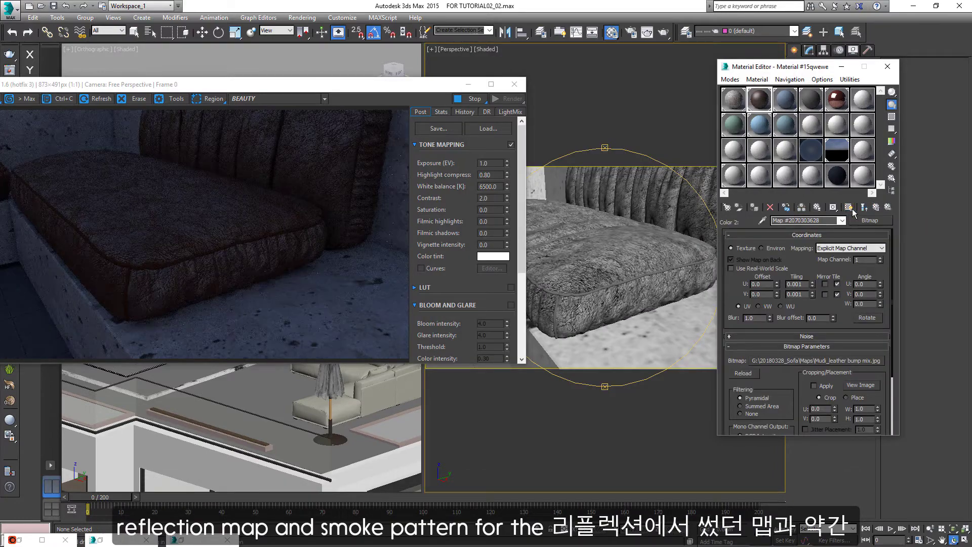
drag(791, 392, 791, 388)
click(866, 381)
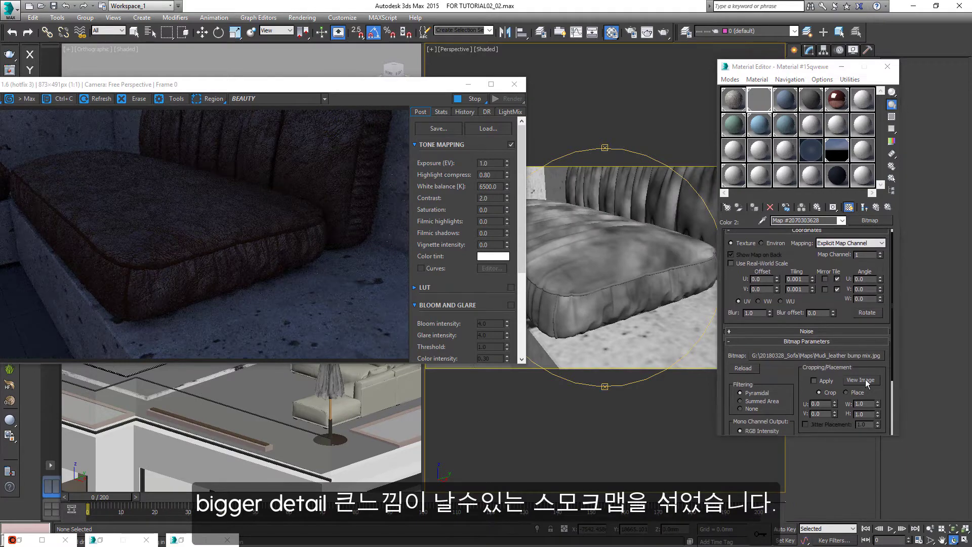
drag(785, 69, 603, 22)
click(783, 18)
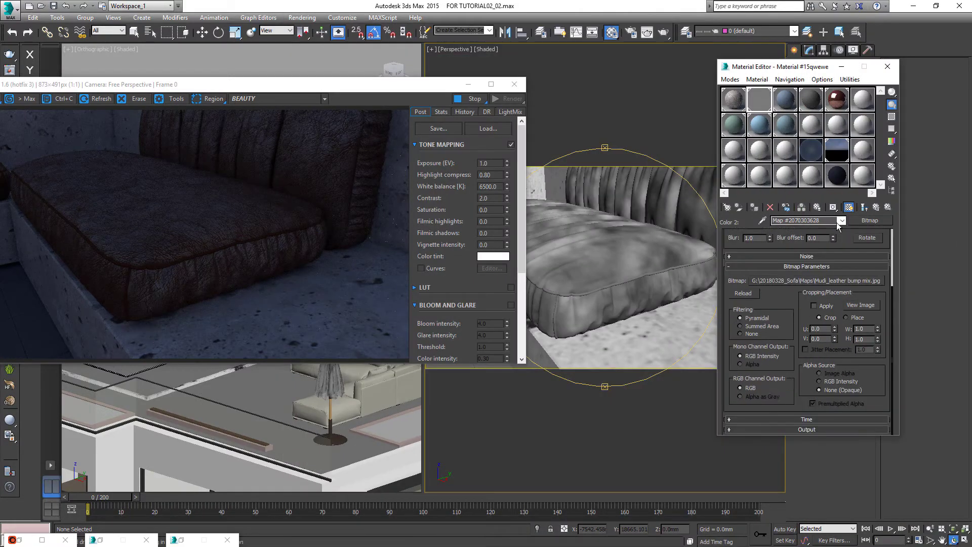
Return to the sofa material, enable its Bump map, and reposition the Corona render window fully into view
click(876, 207)
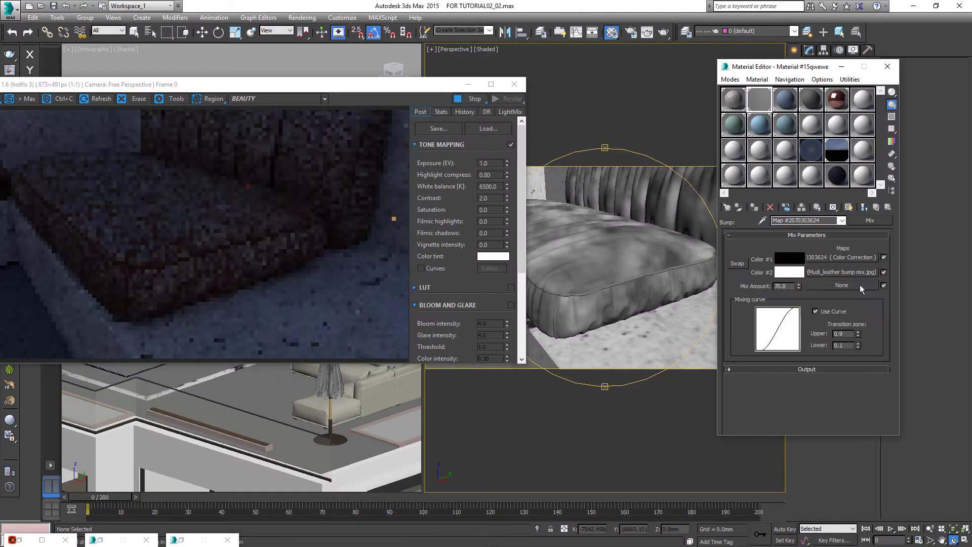
click(876, 207)
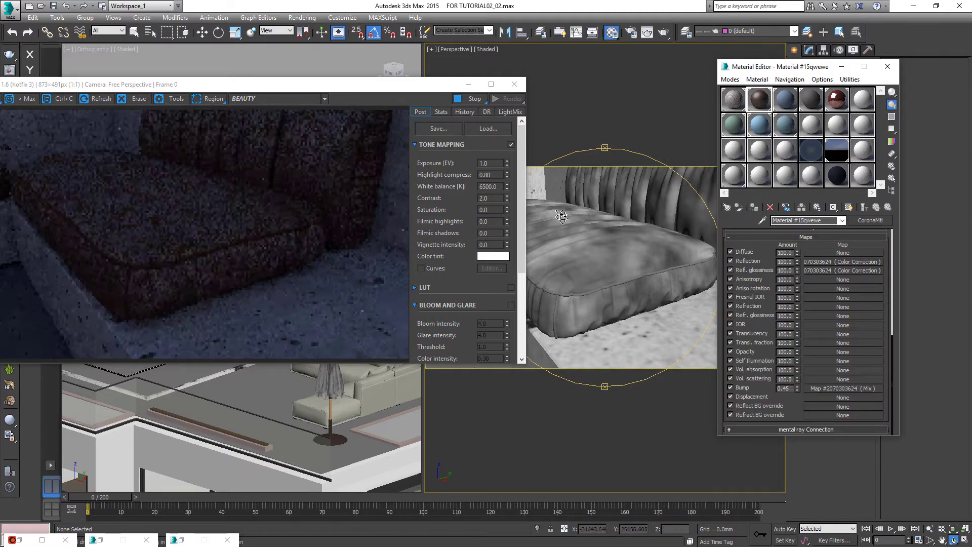
drag(253, 84, 305, 98)
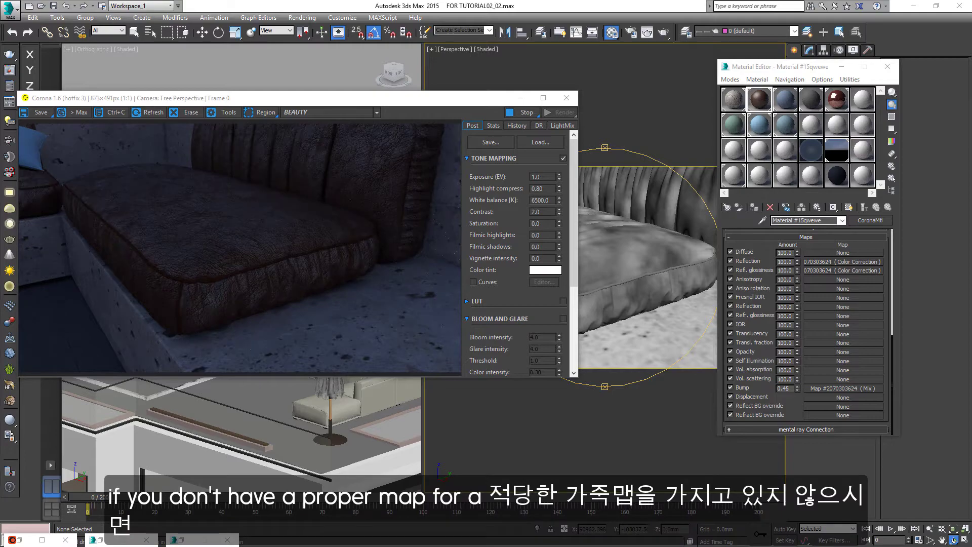
Switch to the browser and look through the Leather0065 texture images on textures.com
drag(971, 157, 285, 56)
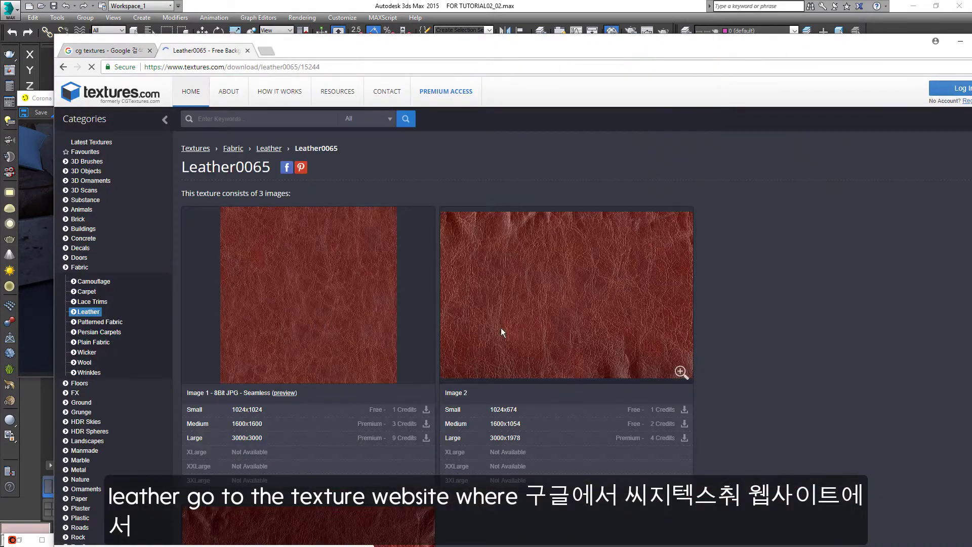
scroll(514, 328, down, 3)
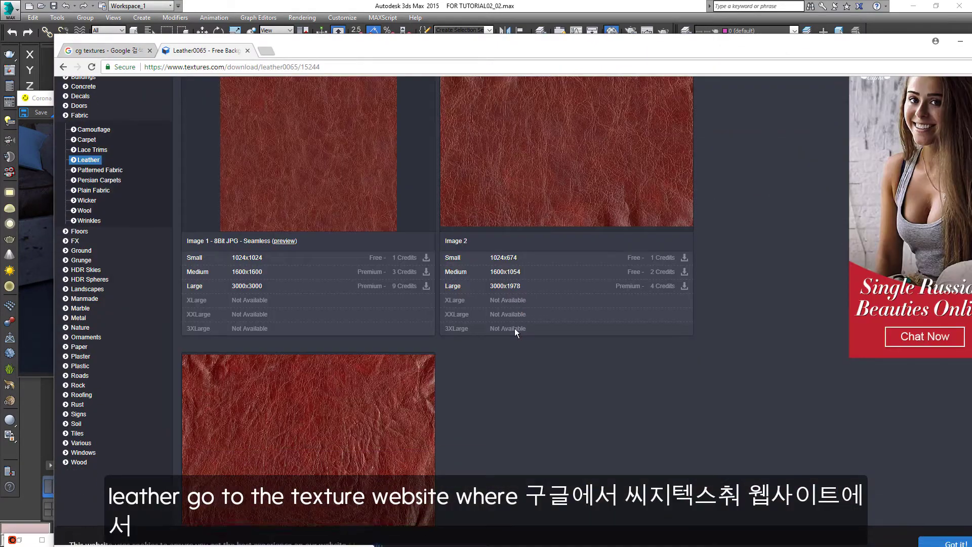
scroll(508, 312, up, 3)
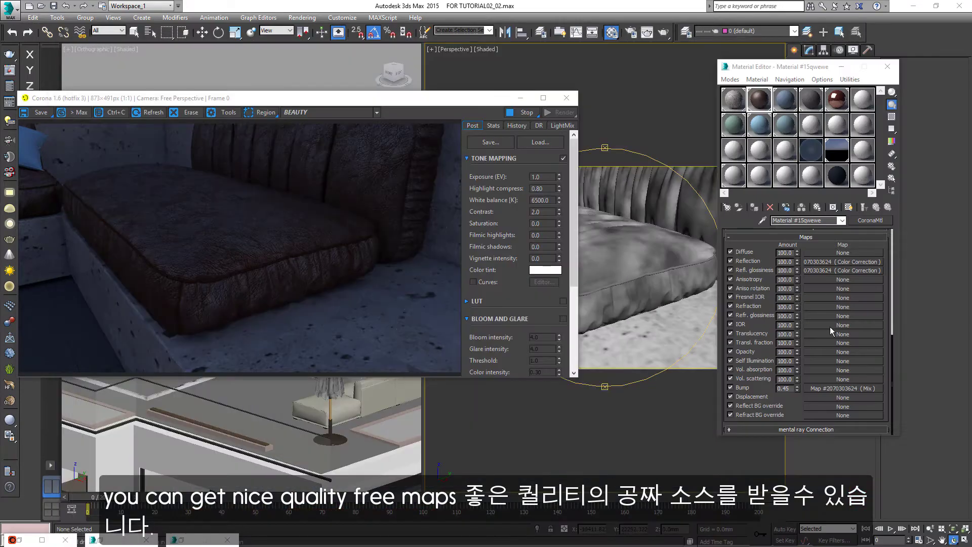
Go back to 3ds Max and examine the sofa's leather from a wider angle alongside the material's basic options
drag(761, 248, 759, 455)
scroll(629, 281, down, 3)
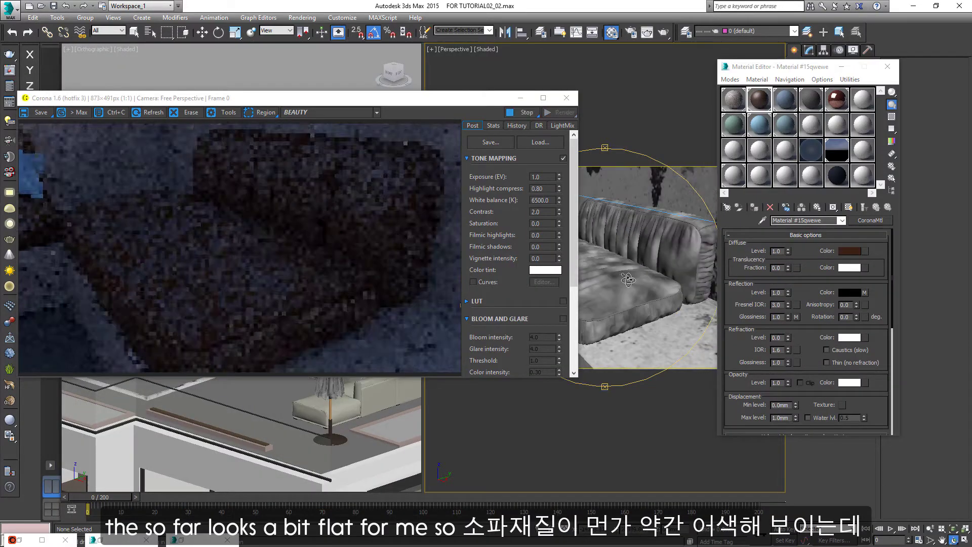
drag(630, 281, 642, 273)
alt+middle_drag(644, 282, 680, 289)
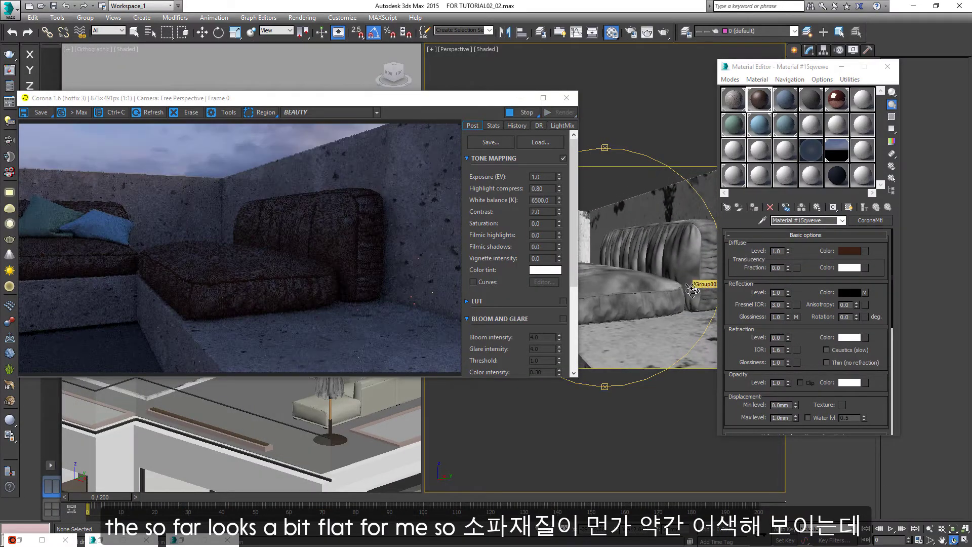
Add a CoronaAO map to the diffuse color of the sofa material, Material #15qwewe
alt+middle_drag(635, 319, 636, 334)
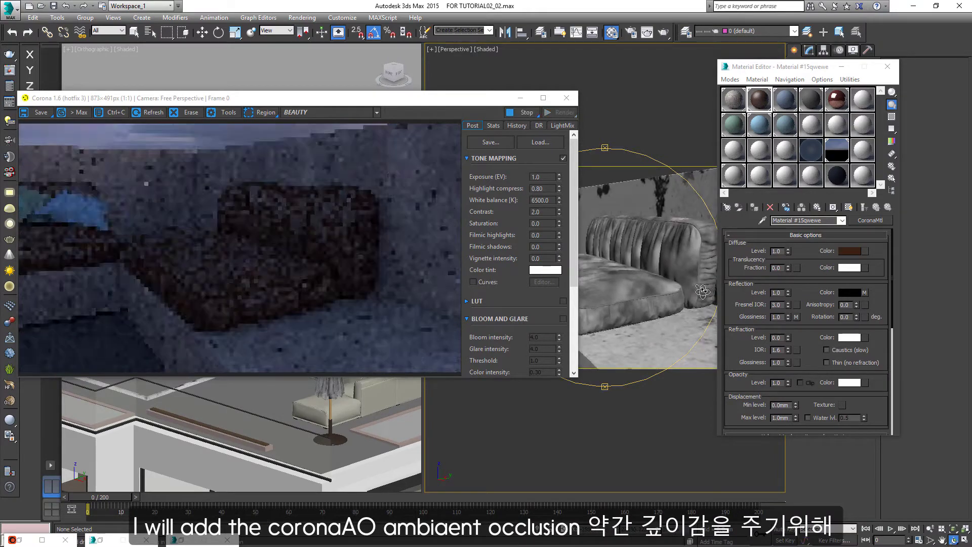
scroll(635, 319, up, 3)
click(864, 251)
click(865, 251)
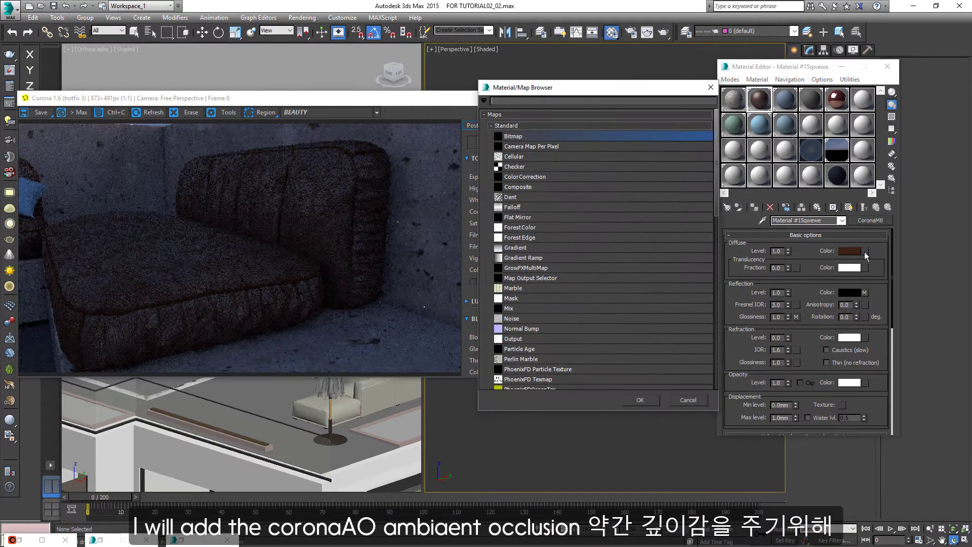
drag(716, 167, 722, 273)
double_click(508, 273)
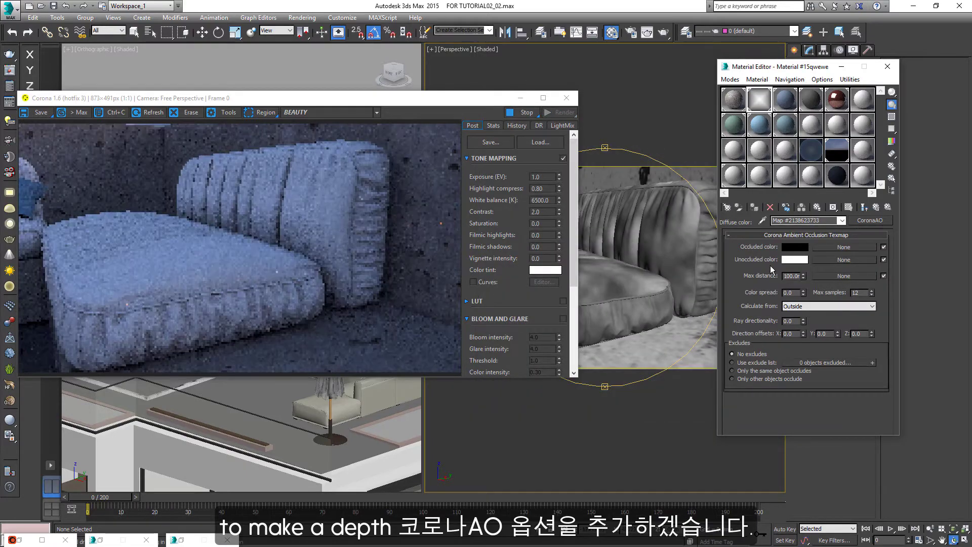
Copy the material's brown diffuse color into the AO map's unoccluded color and set its max distance to 10 mm
click(876, 207)
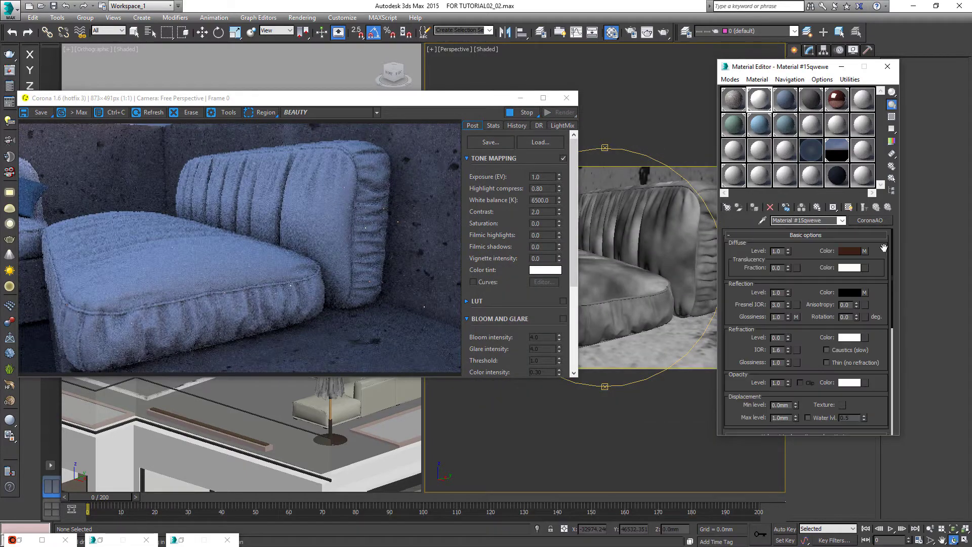
click(870, 261)
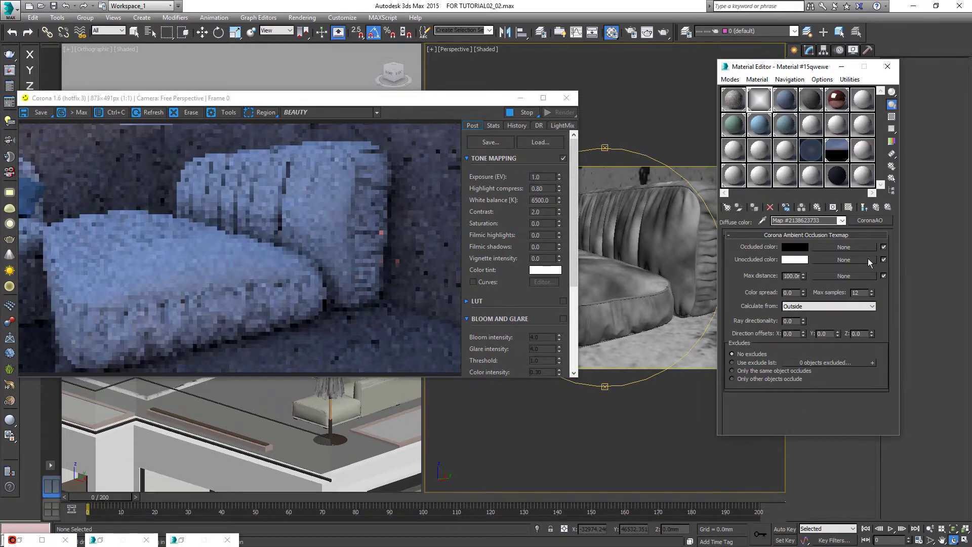
right_click(805, 261)
click(817, 276)
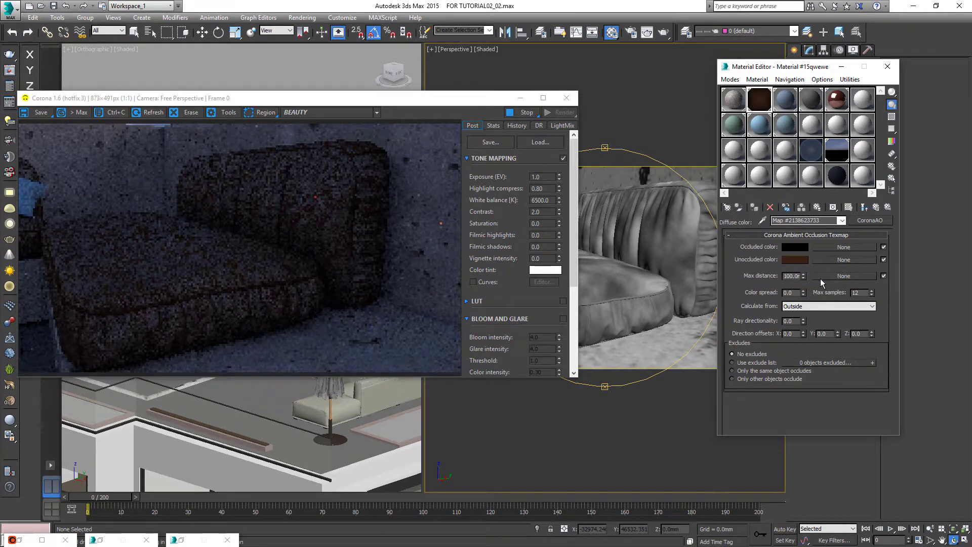
double_click(789, 276)
text(10)
key(Return)
Try pure red as the AO map's occluded color, with red 255, green 0 and blue 0
click(794, 246)
click(393, 68)
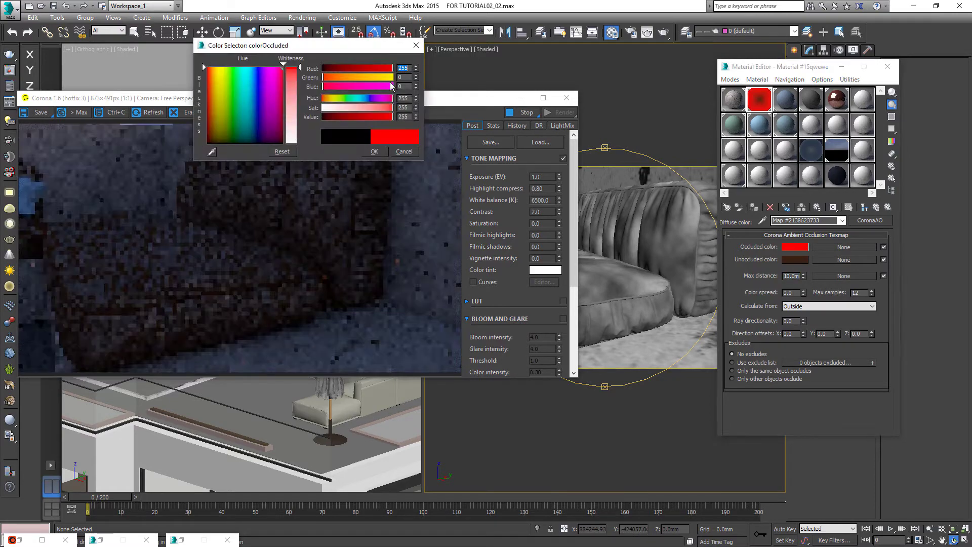
click(374, 152)
Copy the unoccluded brown into the AO map's occluded color and brighten it to a lighter brown
drag(795, 261, 797, 248)
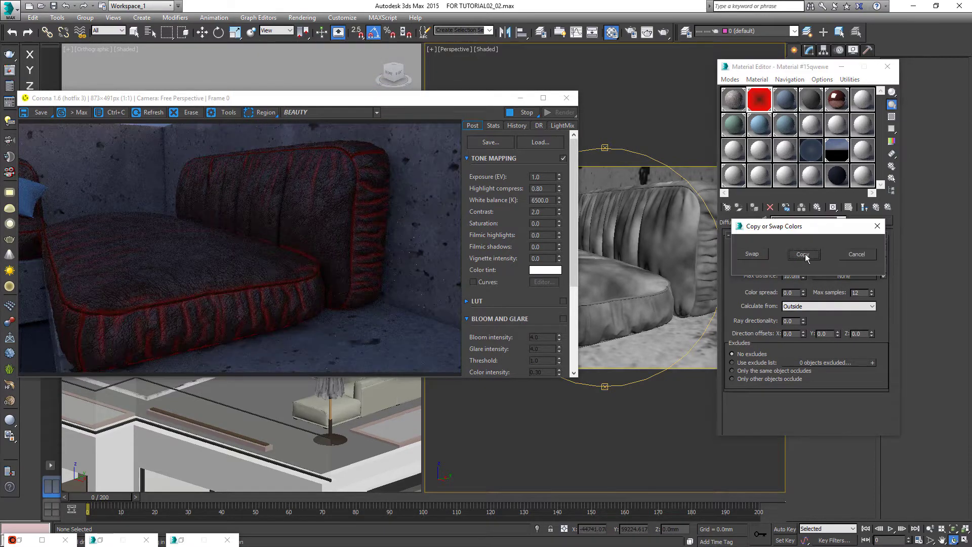
click(804, 255)
click(799, 248)
drag(326, 117, 335, 114)
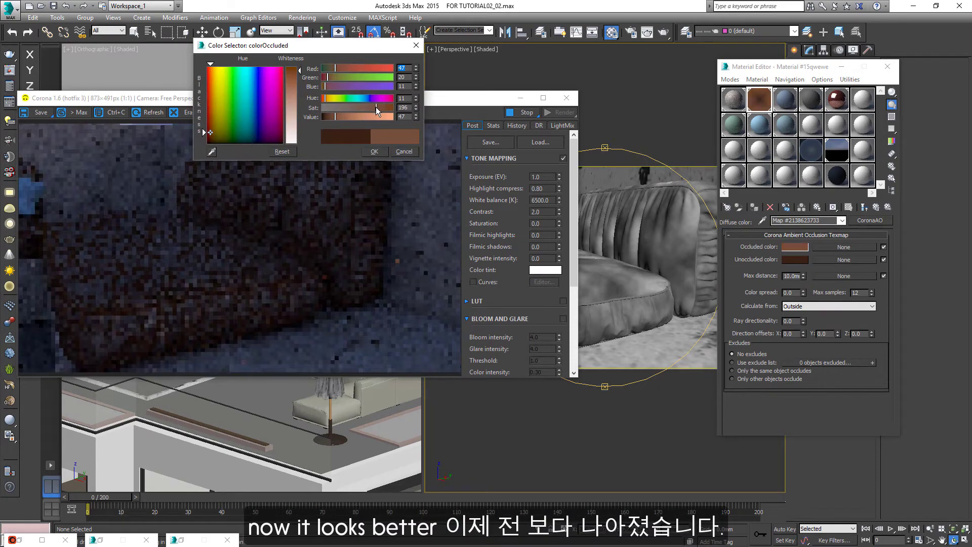
click(374, 151)
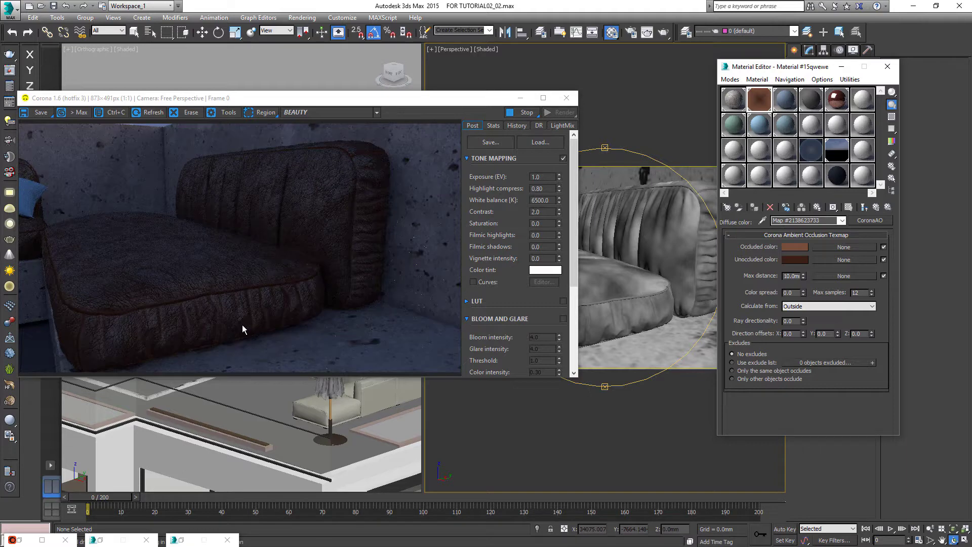
Return to the sofa material and set its reflection Fresnel IOR to 2.3
click(879, 209)
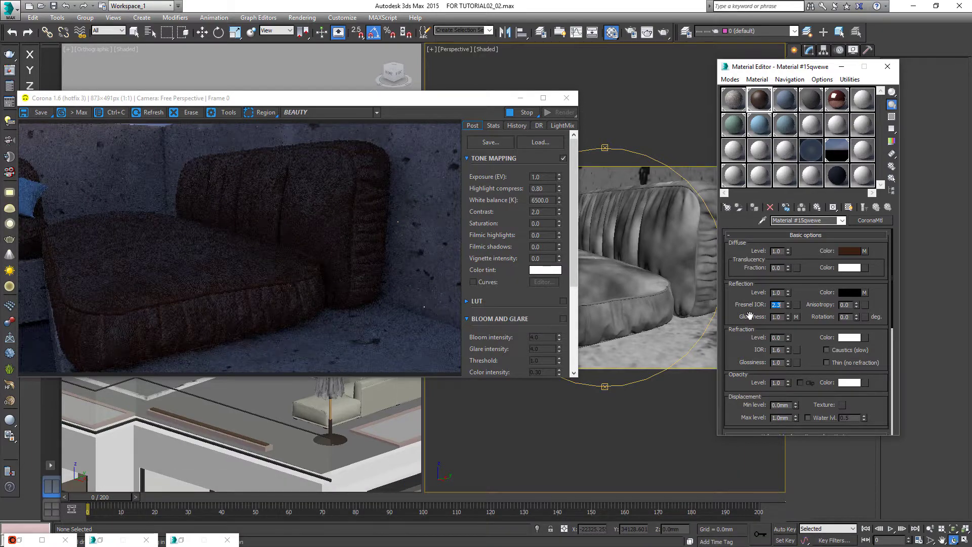
drag(629, 282, 599, 109)
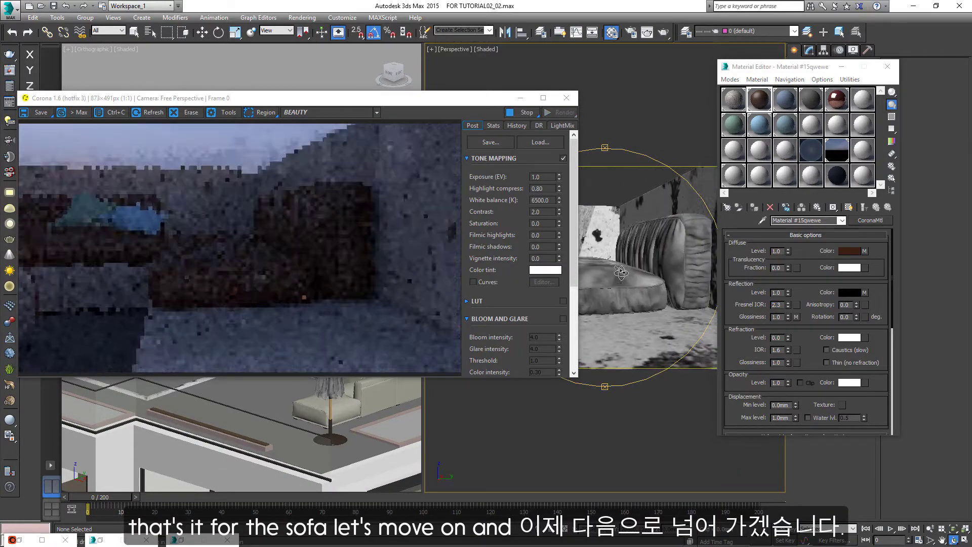
middle_drag(650, 262, 660, 262)
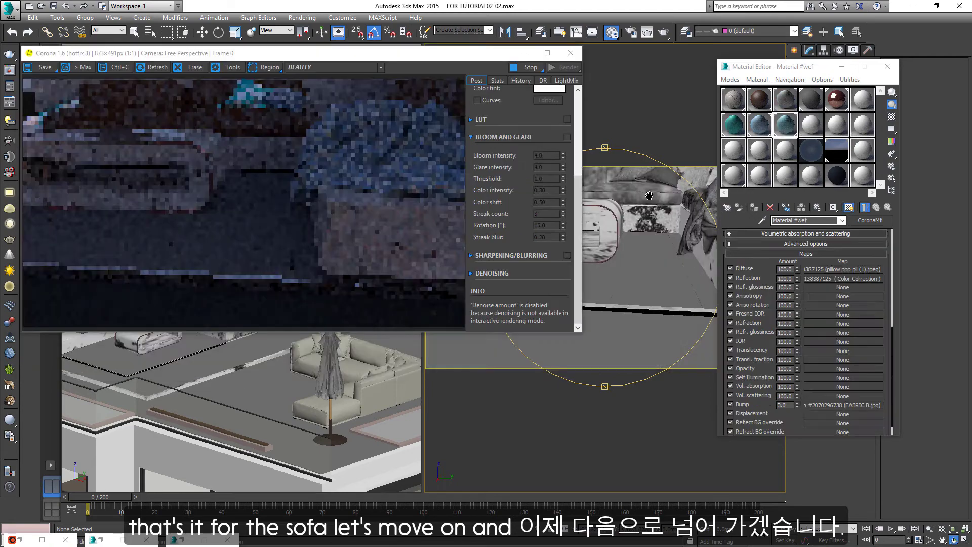
Frame the floor in the perspective view and examine the image of the xao v02 material's diffuse bitmap, newf.png
alt+middle_drag(659, 263, 660, 198)
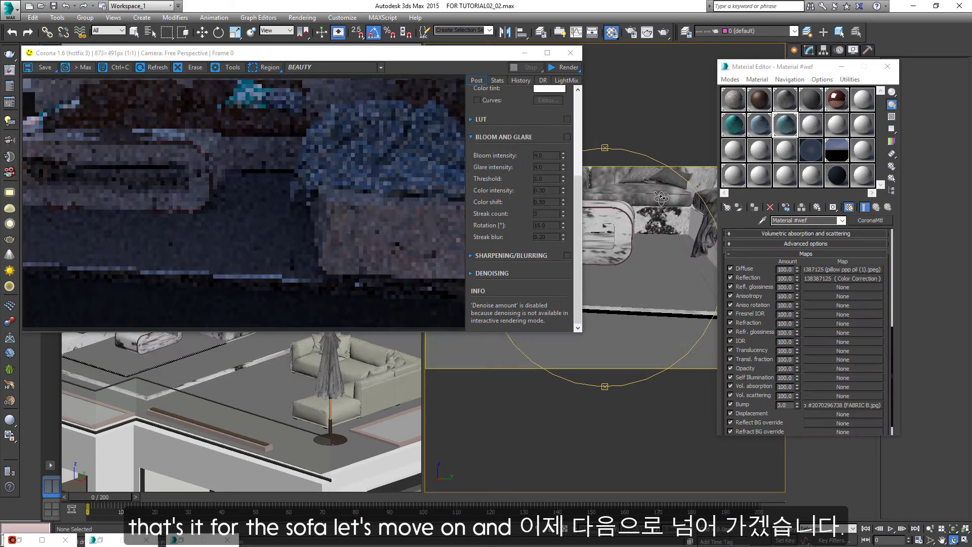
alt+middle_drag(656, 269, 648, 288)
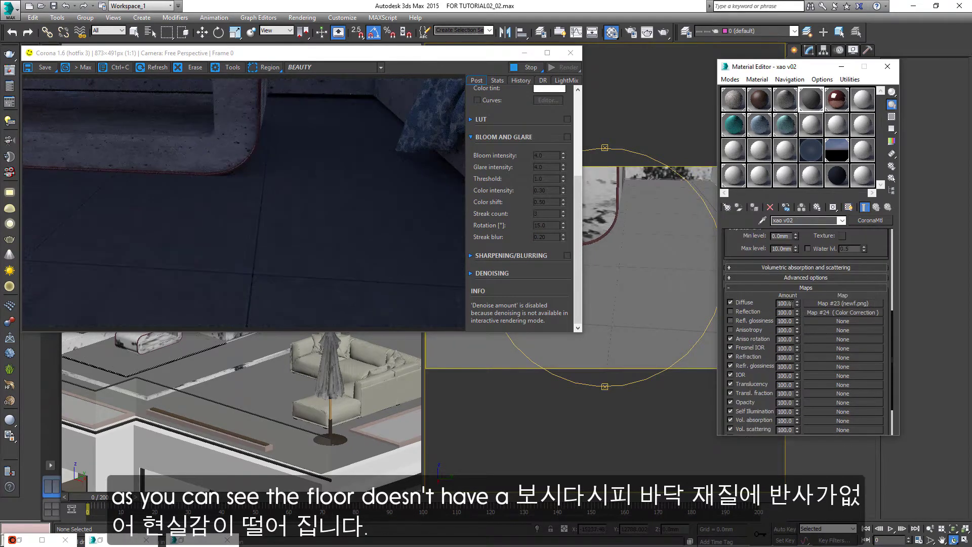
click(835, 304)
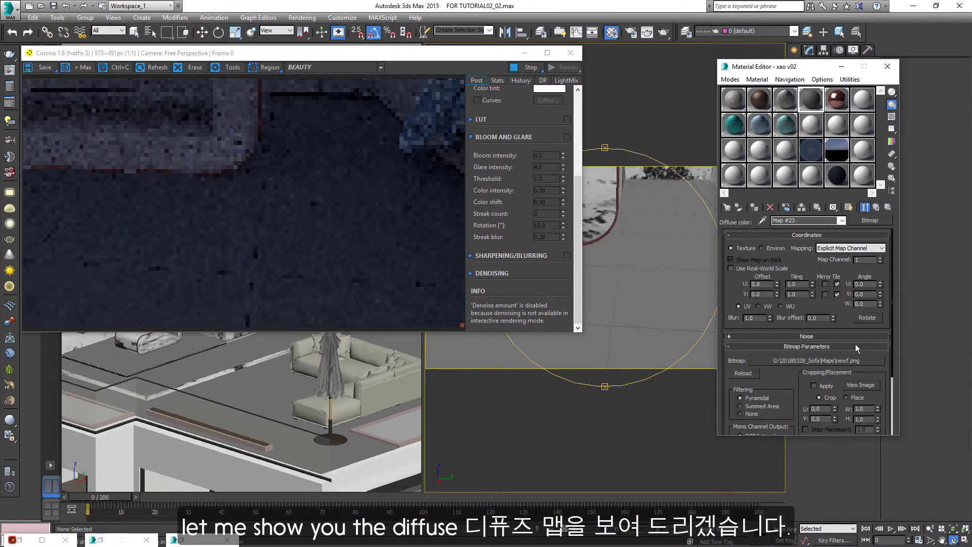
click(863, 387)
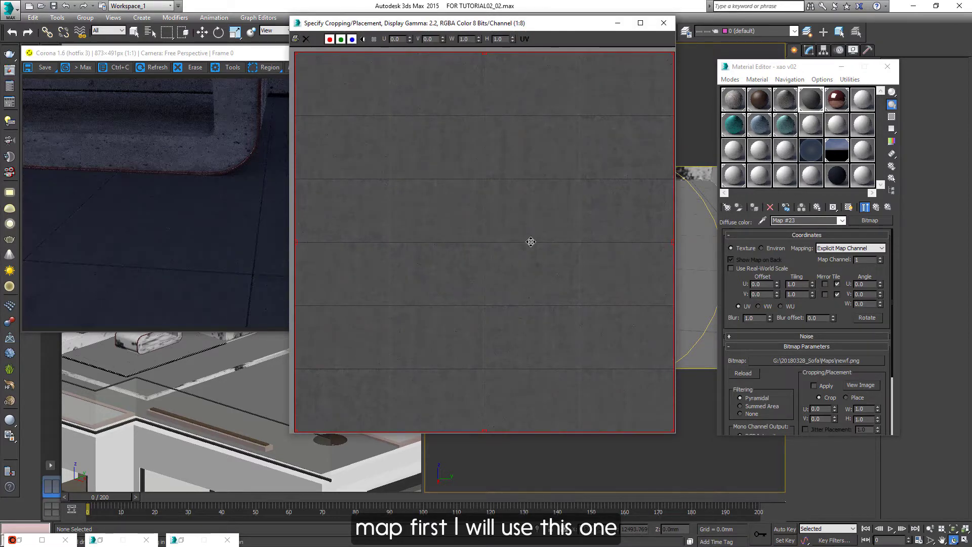
scroll(537, 236, up, 1)
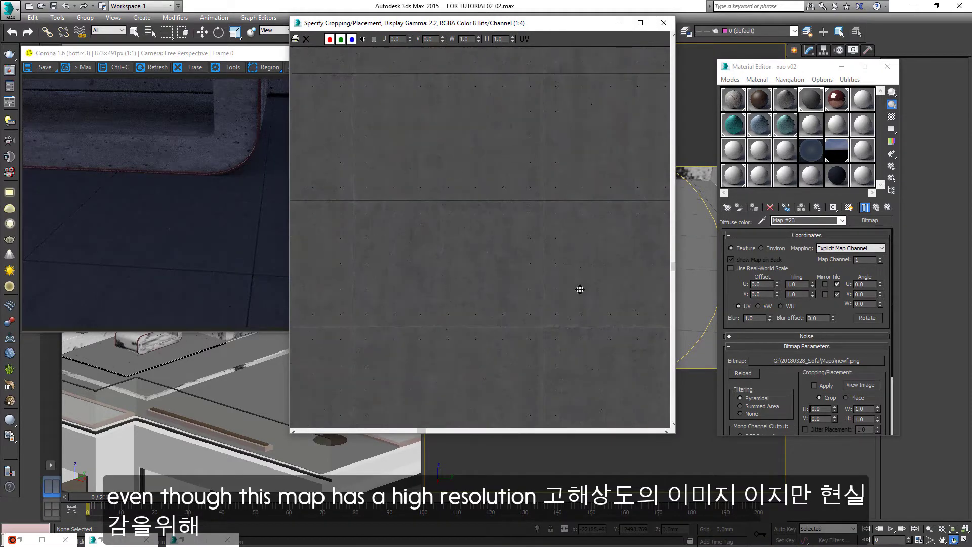
click(663, 23)
View the newfsp.png bitmap inside the floor's reflection Color Correction map and display it on the floor in the viewport
click(877, 206)
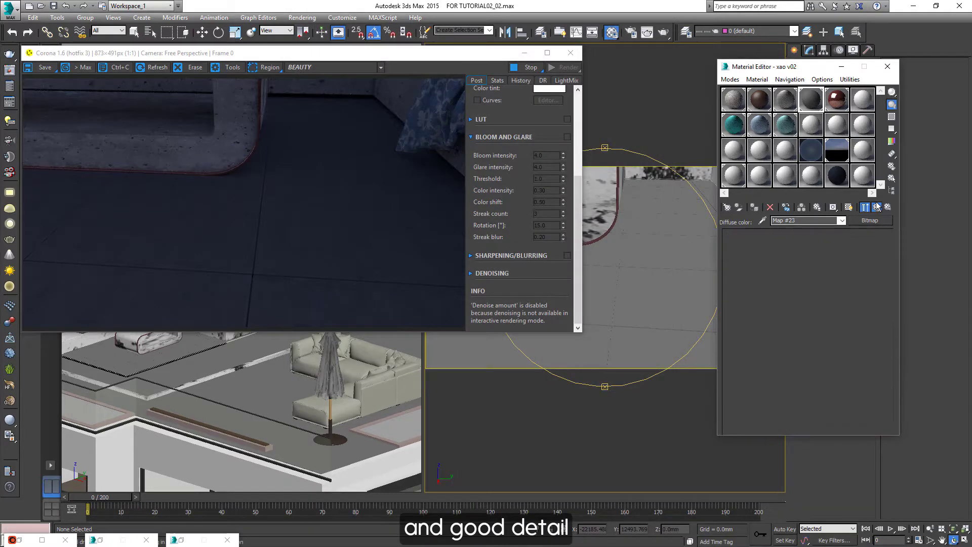
click(842, 312)
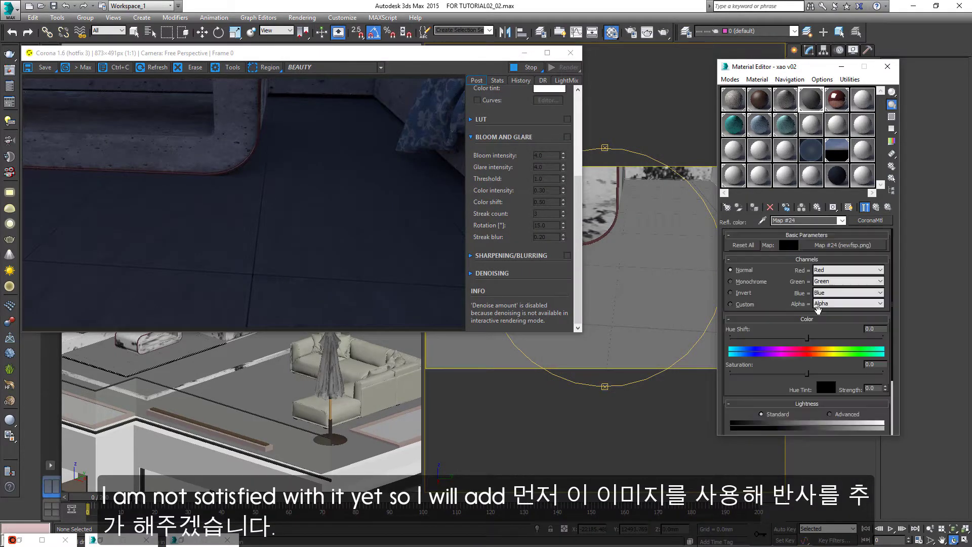
click(846, 247)
click(871, 385)
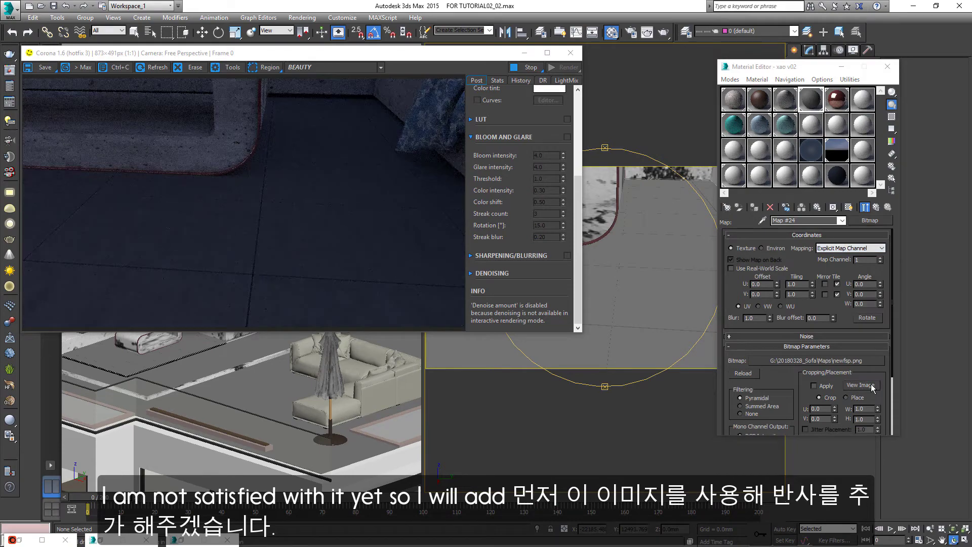
click(664, 24)
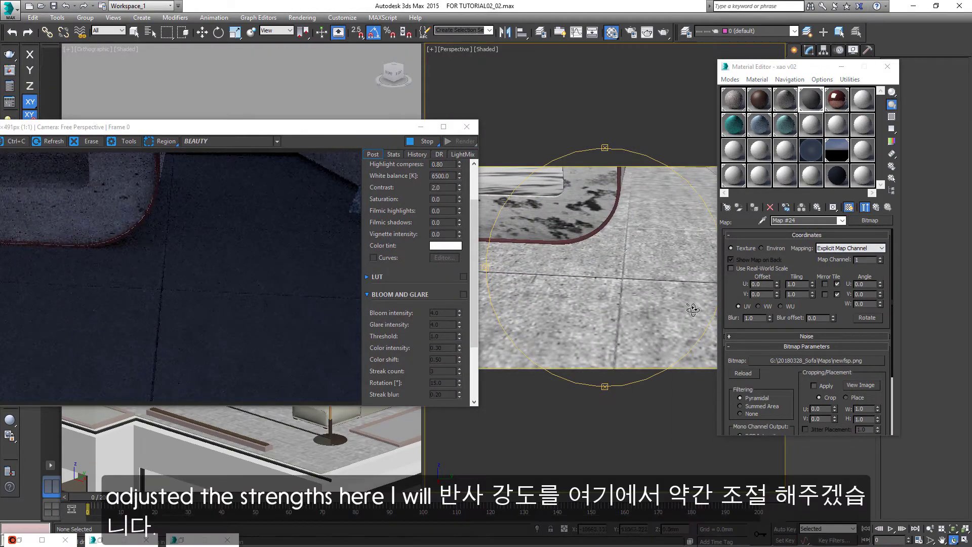
Return to the floor material and enable its Reflection map
middle_drag(644, 332, 614, 318)
click(876, 207)
drag(778, 381, 778, 310)
click(877, 209)
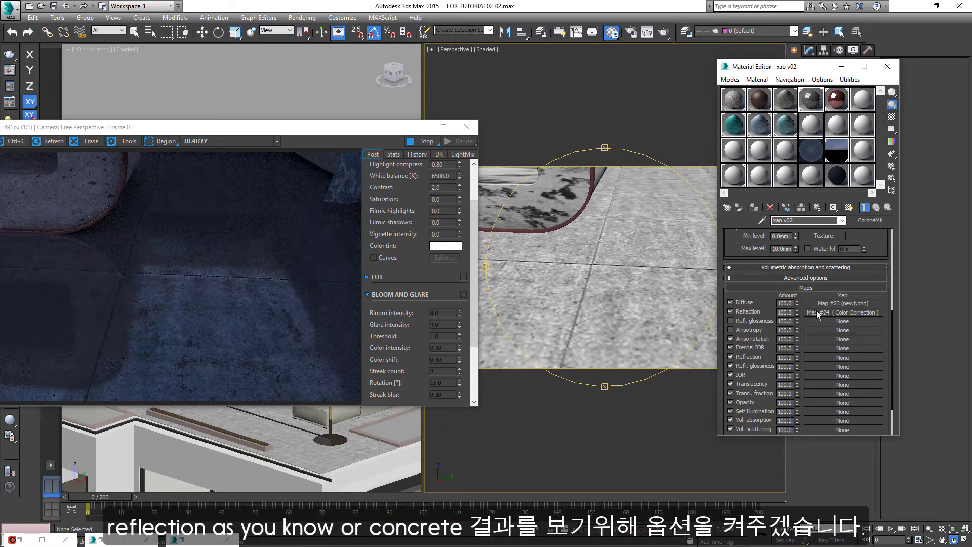
Lower the reflection Color Correction's brightness to about -28.9, checking the result in an enlarged material preview
click(822, 313)
drag(775, 370, 774, 306)
click(805, 389)
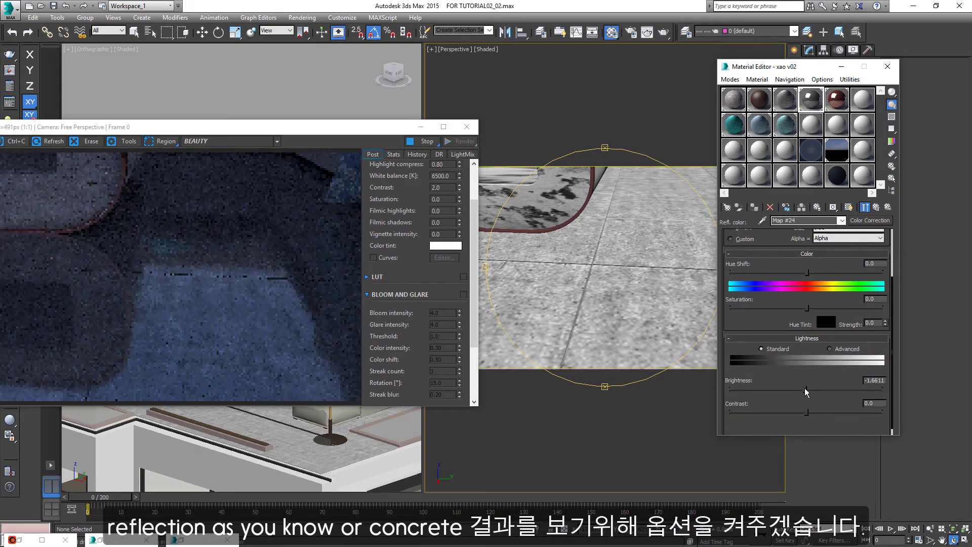
drag(806, 391, 785, 392)
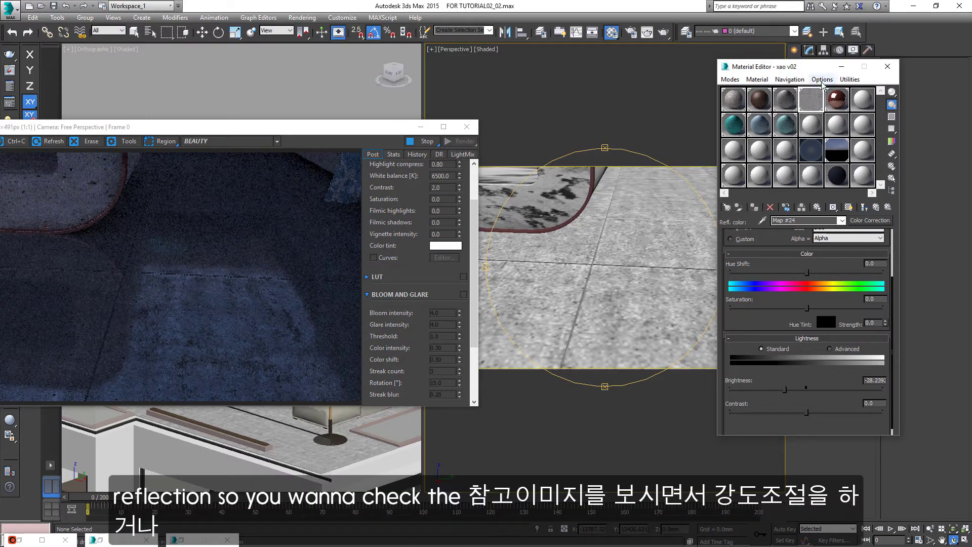
double_click(813, 101)
click(807, 389)
click(828, 389)
drag(830, 392, 789, 395)
click(655, 74)
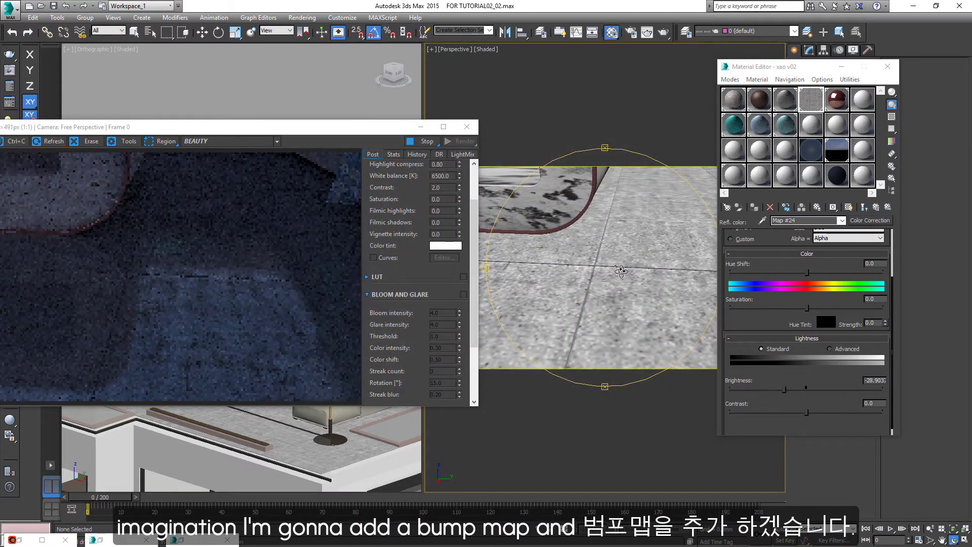
View the floor material's bump bitmap, newfsp.png, and enable the Bump map
click(864, 207)
drag(761, 214, 762, 195)
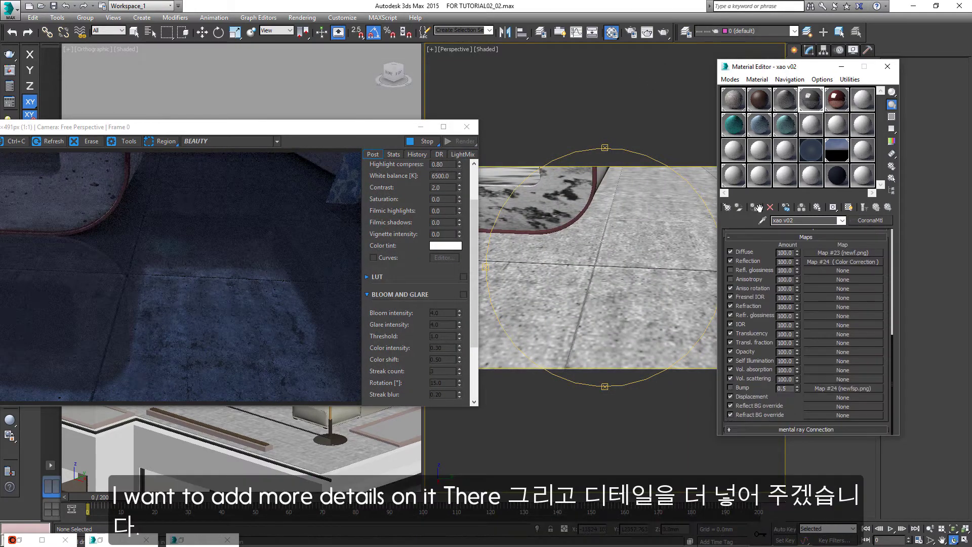
click(821, 388)
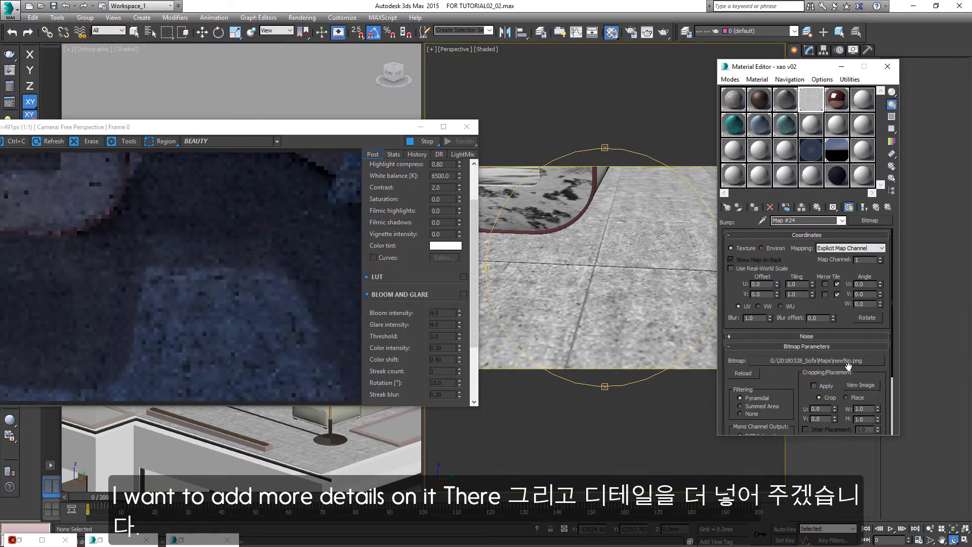
click(873, 386)
click(664, 24)
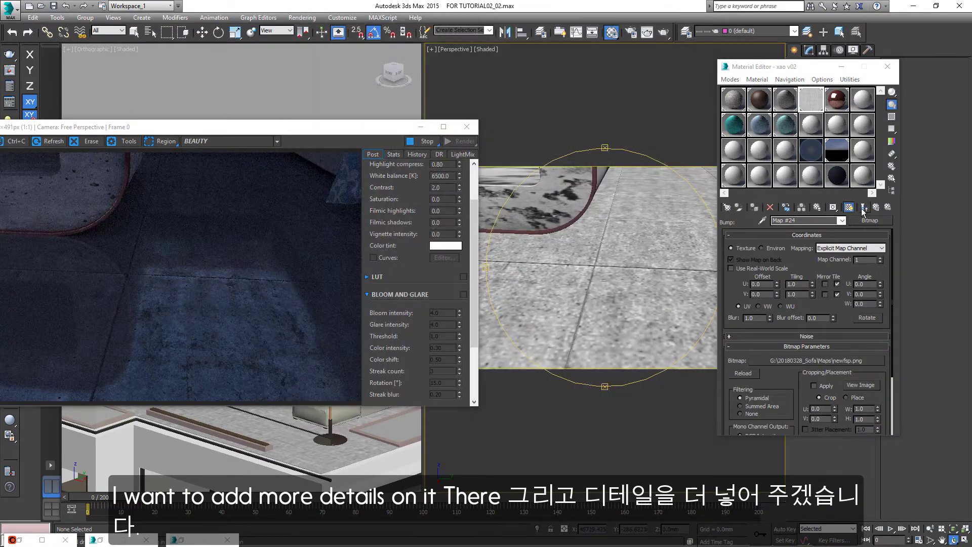
click(875, 207)
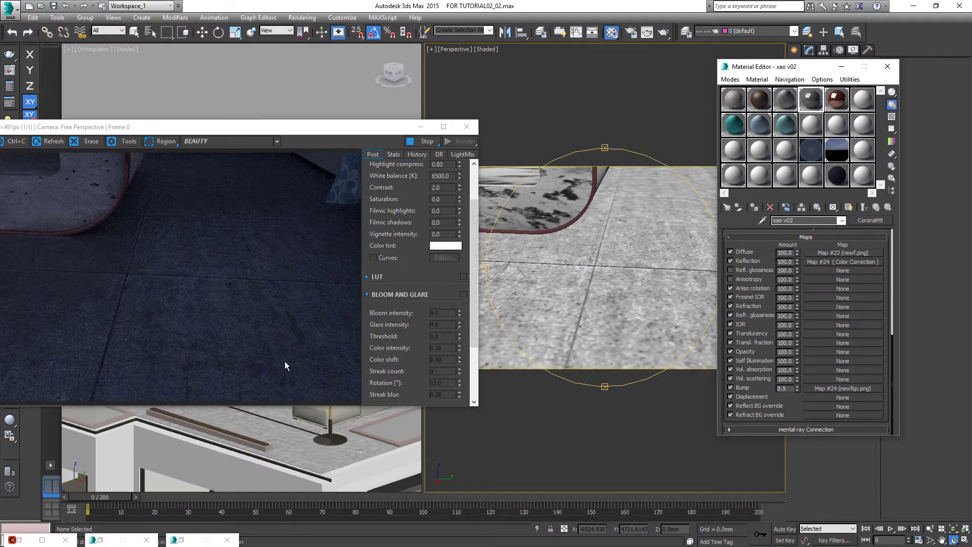
Convert the xao v02 floor material to a CoronaLayeredMtl, keeping the existing CoronaMtl as its base material
drag(743, 245, 820, 376)
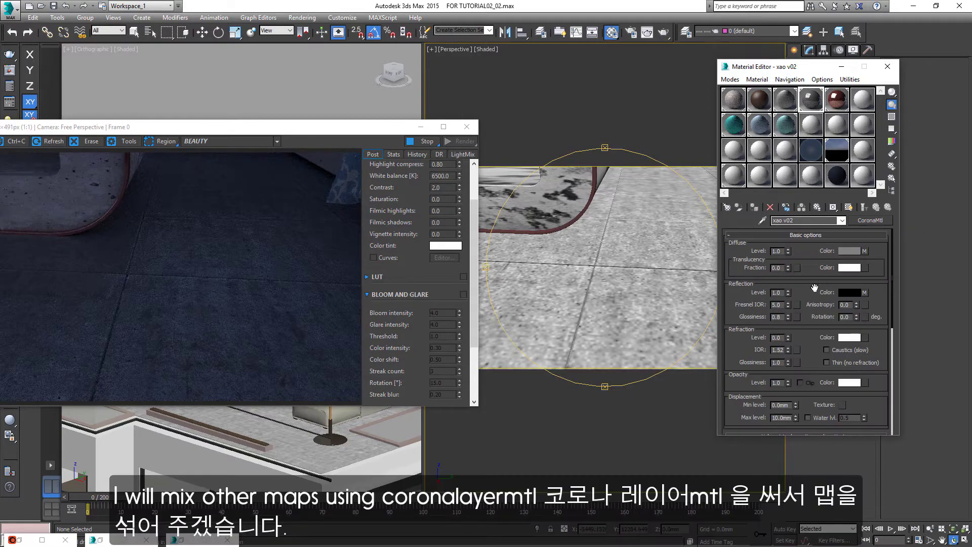
click(870, 220)
double_click(534, 199)
click(792, 266)
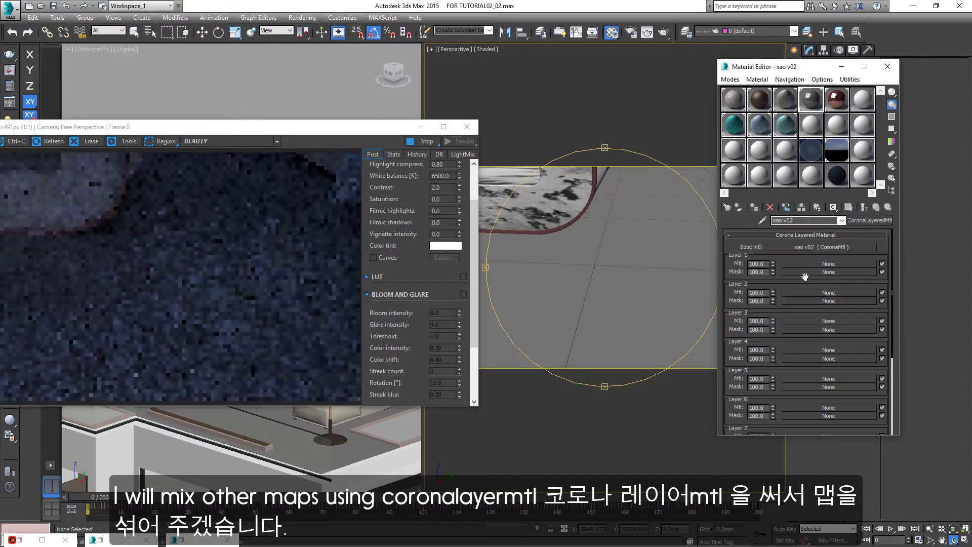
Load the bitmap #_DIR007.jpg as the Layer 1 mask, display it on the floor, and move the Material Editor clear of the viewport
click(795, 272)
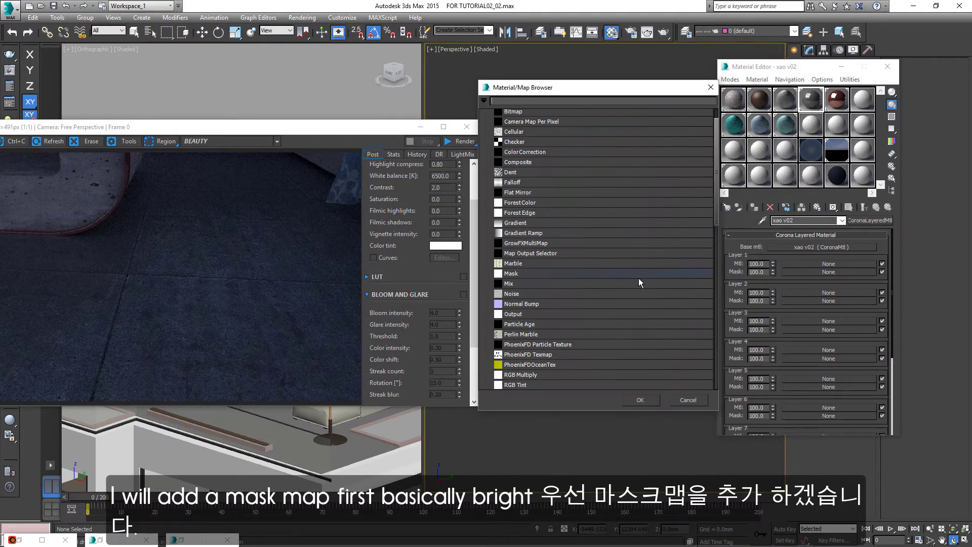
scroll(546, 135, up, 3)
double_click(546, 136)
double_click(269, 156)
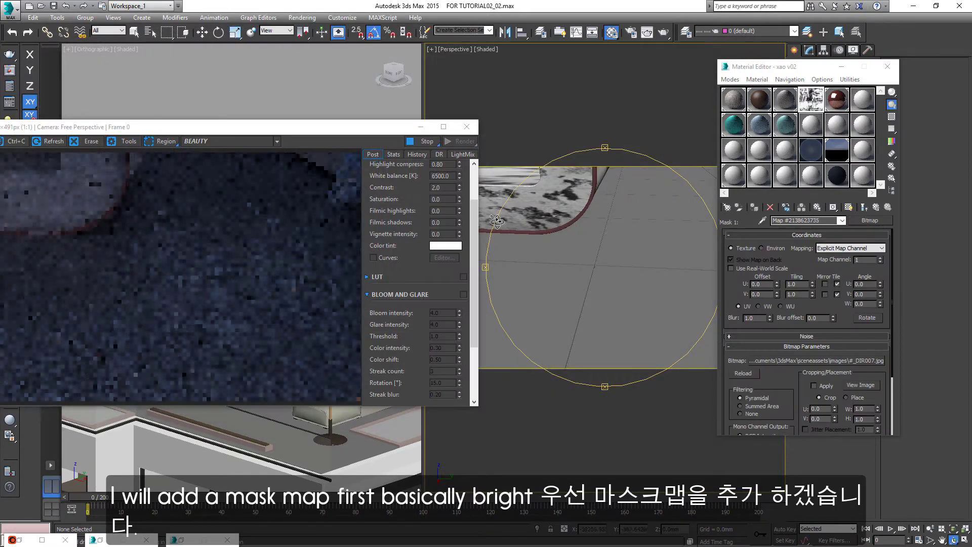
click(848, 209)
drag(751, 66, 807, 73)
right_click(643, 258)
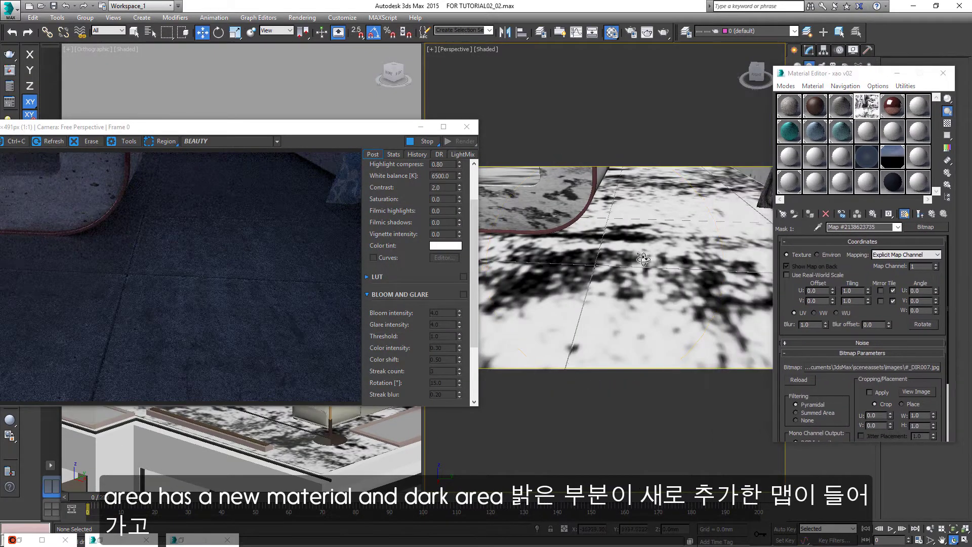
Select the floor object and set its UVW Map modifier to map channel 5
drag(289, 128, 604, 143)
middle_drag(167, 324, 187, 319)
scroll(167, 283, up, 4)
click(810, 50)
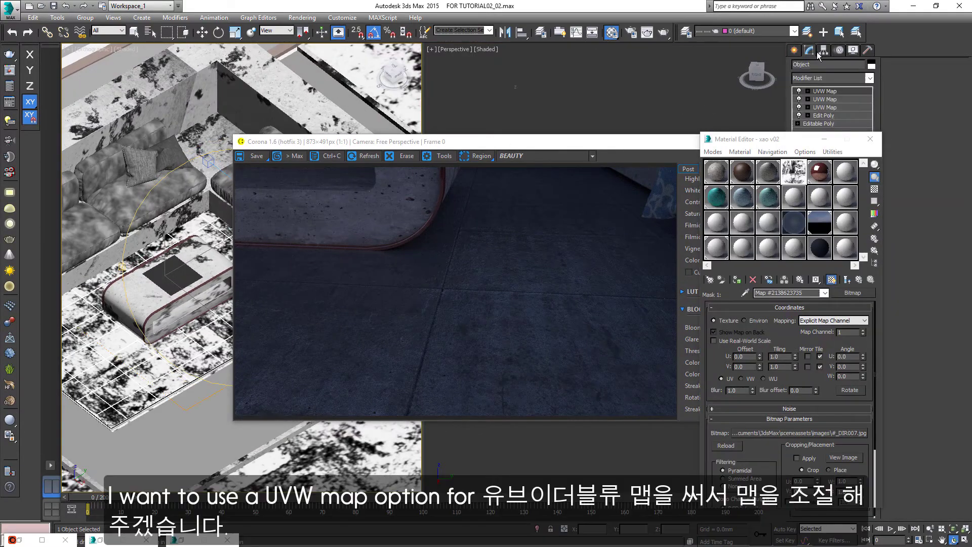
drag(775, 144, 600, 119)
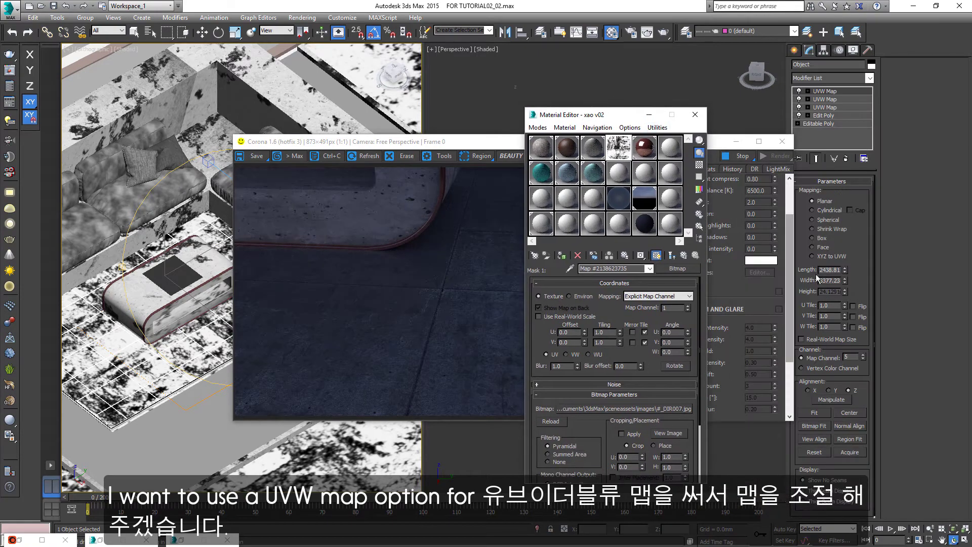
drag(476, 142, 270, 81)
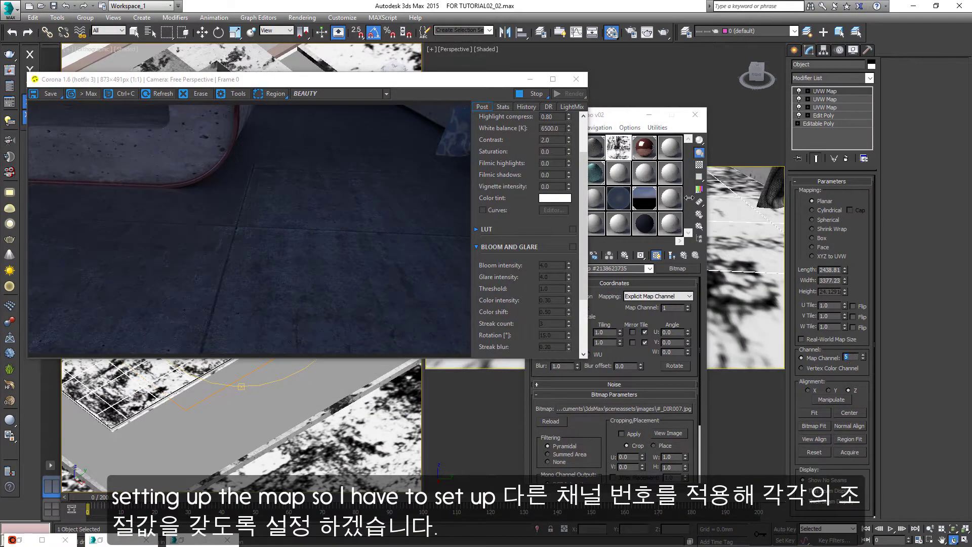
Set the map channel of the Layer 1 mask bitmap #_DIR007.jpg to 5
drag(603, 118, 644, 90)
double_click(703, 279)
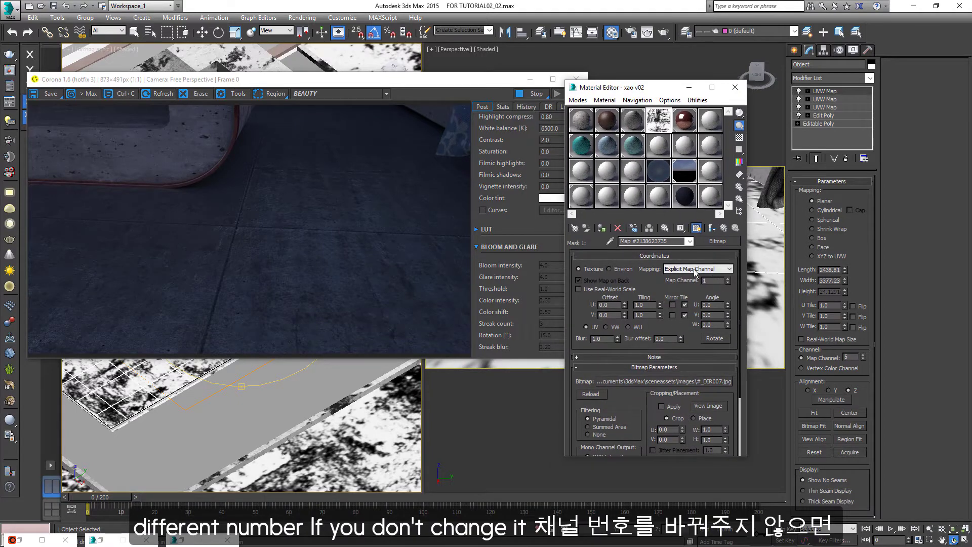
click(725, 229)
click(658, 296)
click(709, 281)
double_click(709, 280)
key(Return)
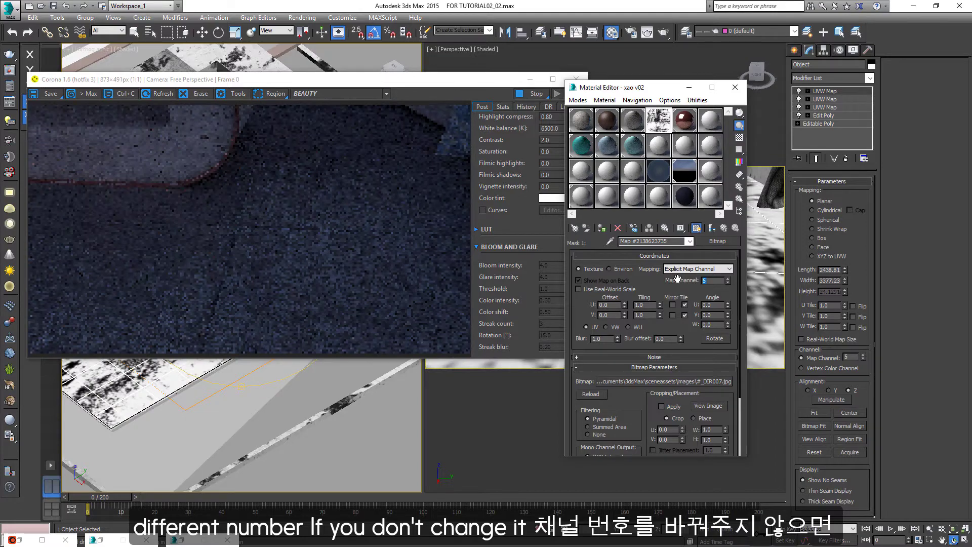
Move the floor's UVW Map gizmo to reposition the Layer 1 mask pattern near the coffee table
drag(618, 92, 652, 113)
drag(436, 81, 697, 74)
key(1)
middle_drag(245, 299, 208, 297)
scroll(203, 303, down, 2)
drag(213, 313, 190, 332)
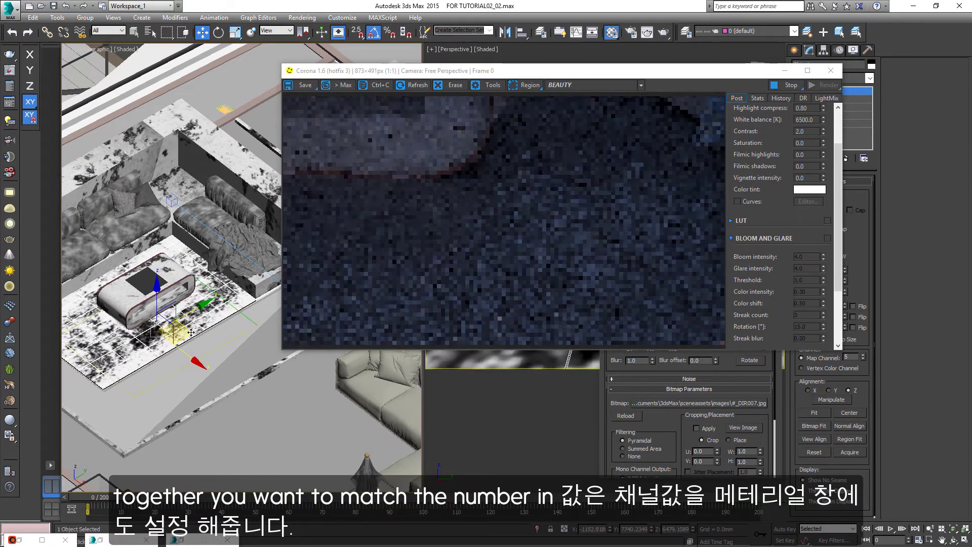
drag(448, 70, 398, 392)
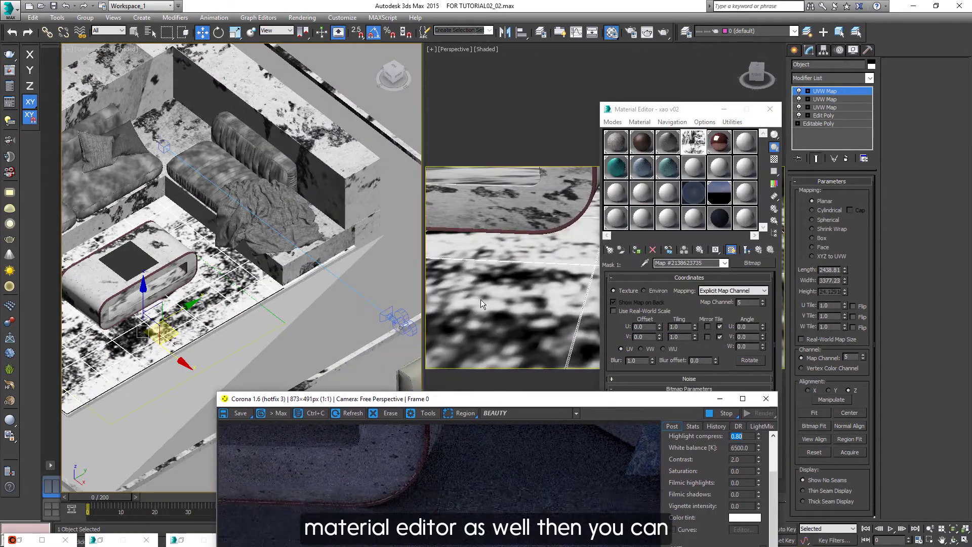
drag(666, 112, 843, 112)
scroll(222, 312, up, 2)
scroll(222, 312, up, 2)
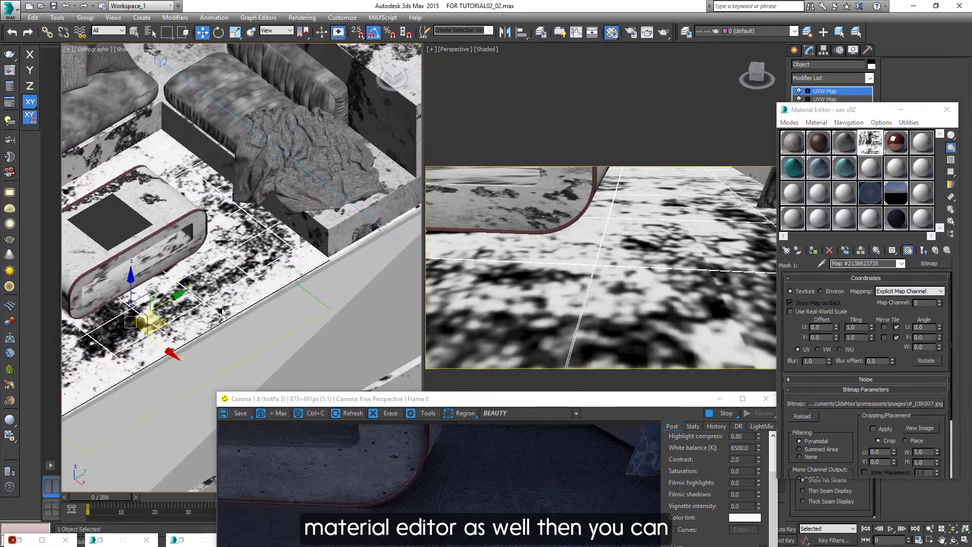
drag(164, 322, 195, 280)
Scale the floor's UVW Map gizmo to resize the Layer 1 mask pattern
right_click(231, 252)
click(245, 274)
scroll(195, 262, up, 2)
drag(821, 111, 820, 156)
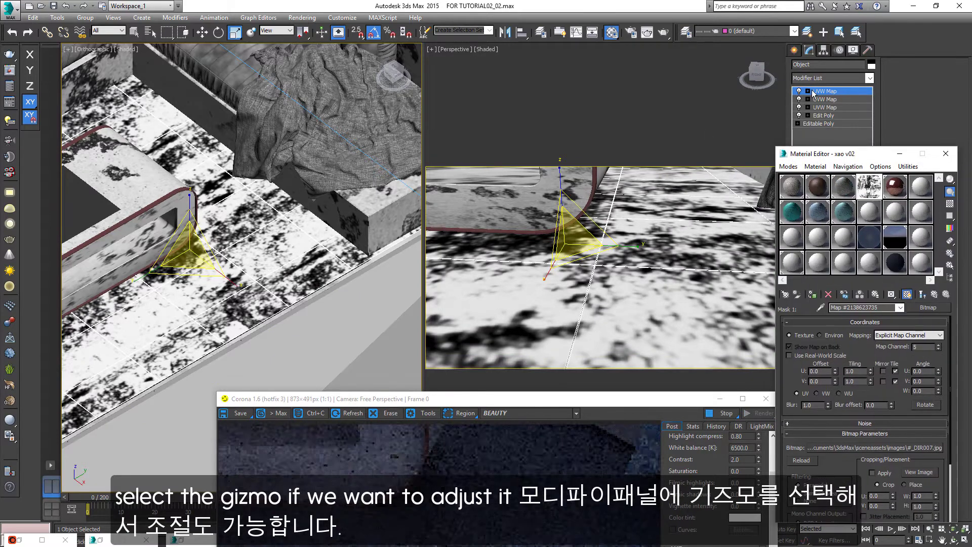
click(805, 92)
click(825, 100)
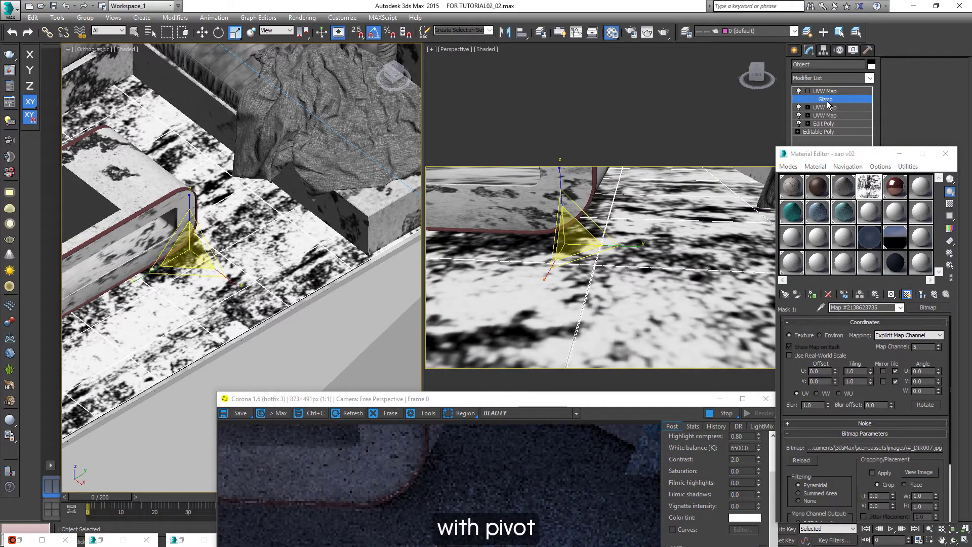
drag(192, 261, 193, 269)
Copy the base CoronaMtl of the layered floor material into the Layer 1 material and open the copy
drag(548, 400, 340, 225)
drag(851, 153, 746, 95)
click(829, 235)
drag(486, 223, 450, 213)
drag(782, 300, 762, 214)
click(769, 292)
Preview the Layer 1 coverage using a diffuse map amount of 0 with a plain red and a light blue diffuse color
click(802, 280)
click(392, 107)
click(373, 151)
scroll(759, 354, down, 3)
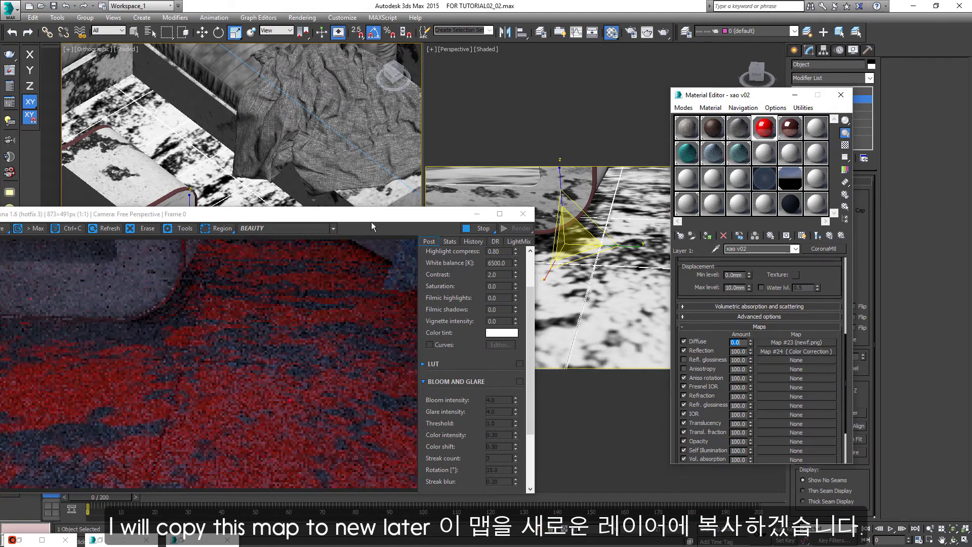
drag(370, 214, 446, 140)
scroll(812, 275, up, 5)
click(802, 279)
click(361, 99)
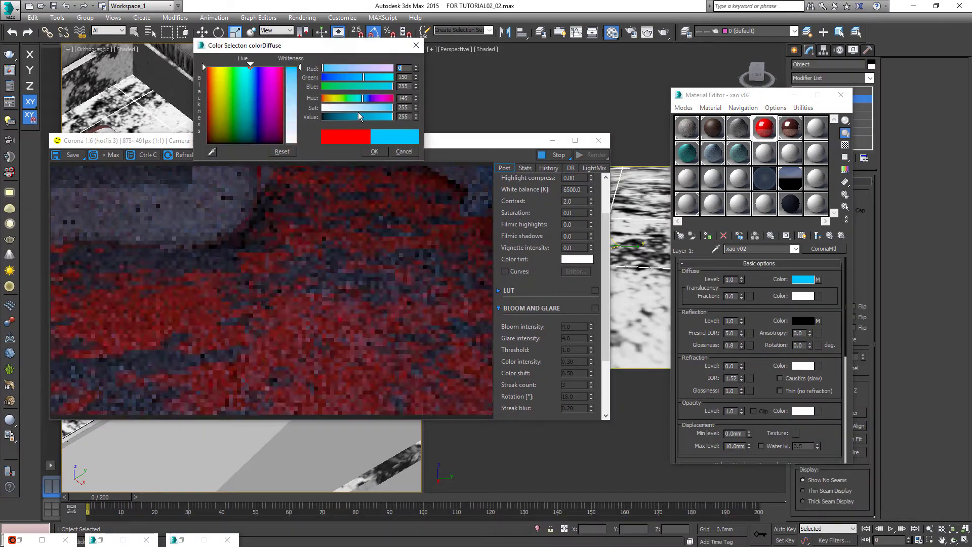
click(373, 151)
Restore the Layer 1 material's diffuse map and set its Fresnel IOR to 10
scroll(759, 345, down, 4)
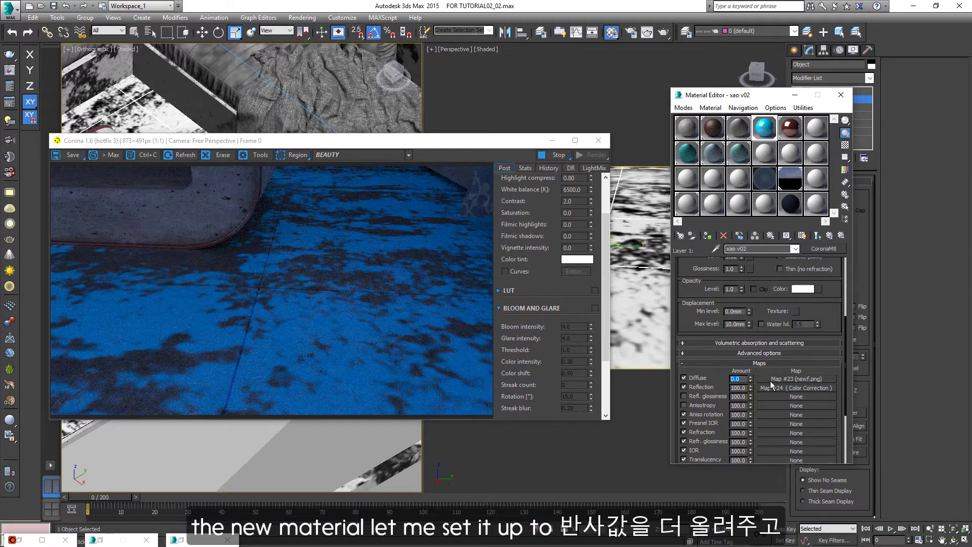
key(Return)
scroll(764, 384, up, 4)
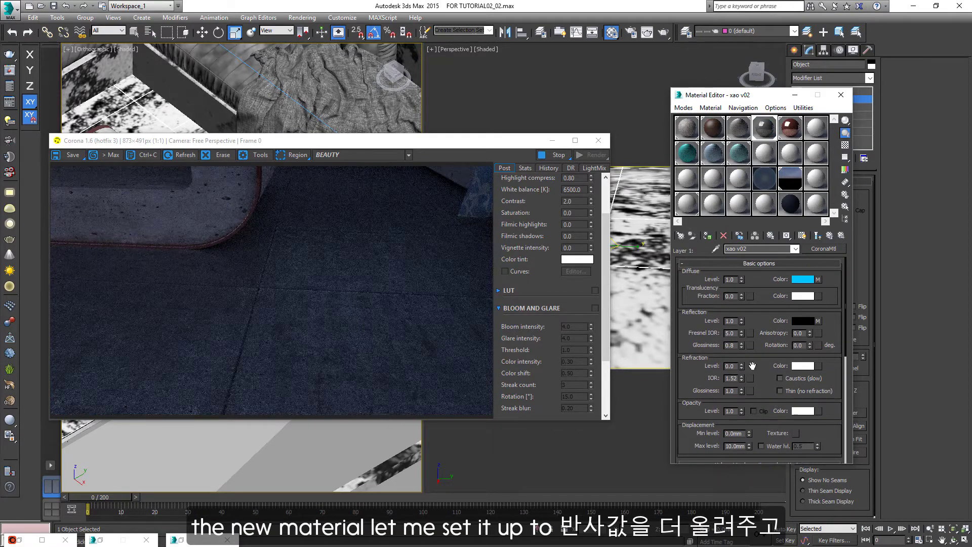
text(10)
key(Return)
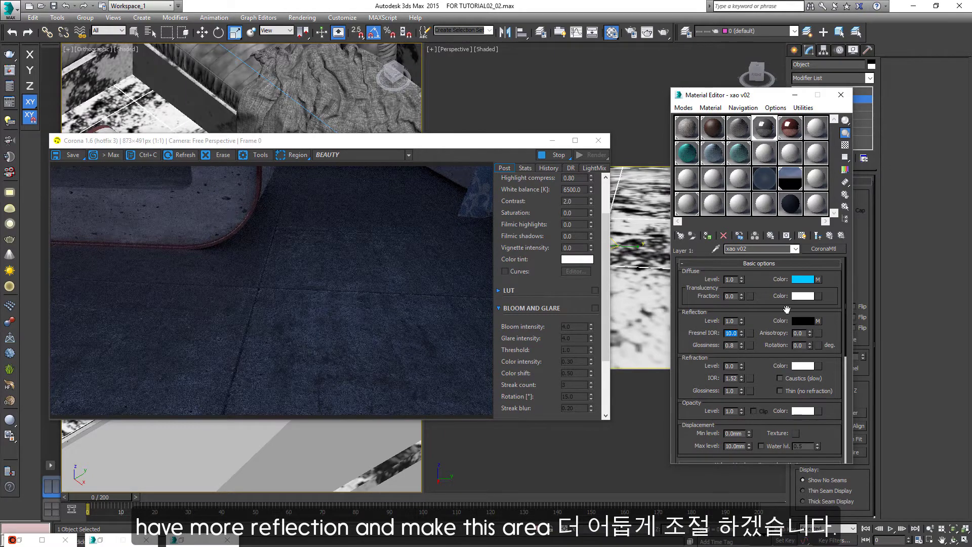
Set the Layer 1 material's diffuse color to black with a diffuse map amount of 60
click(802, 278)
click(374, 151)
scroll(751, 367, down, 5)
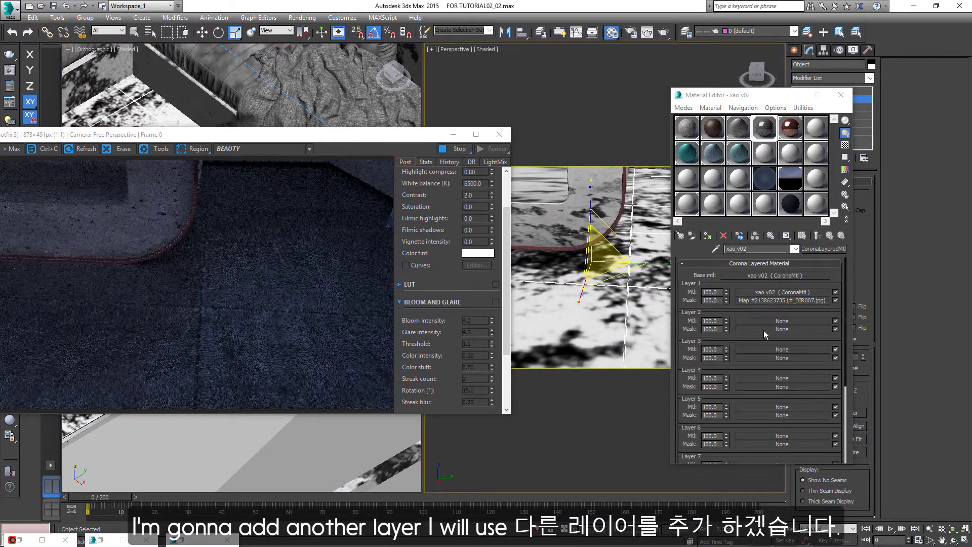
Load the bitmap UB_Mix01.jpg as the Layer 2 mask of the floor material
click(763, 330)
double_click(512, 137)
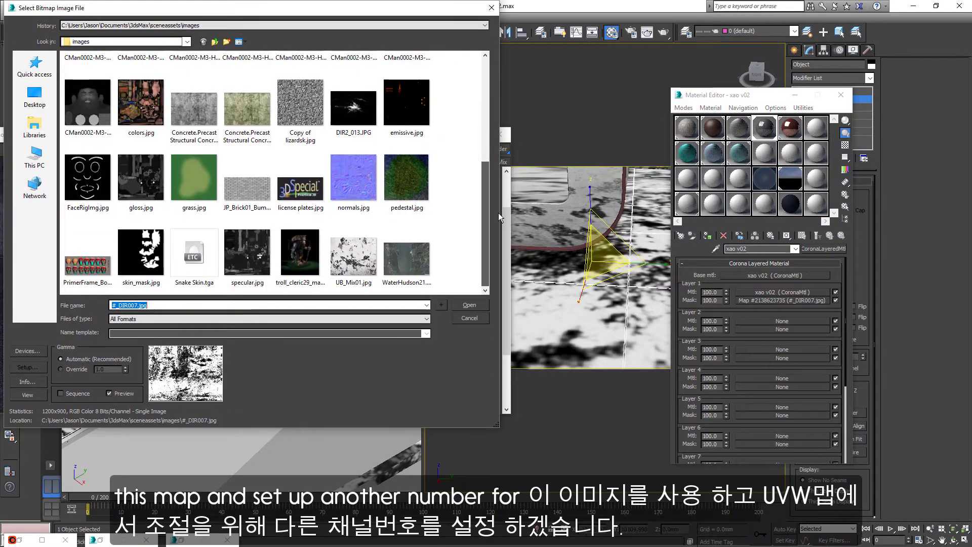
click(406, 254)
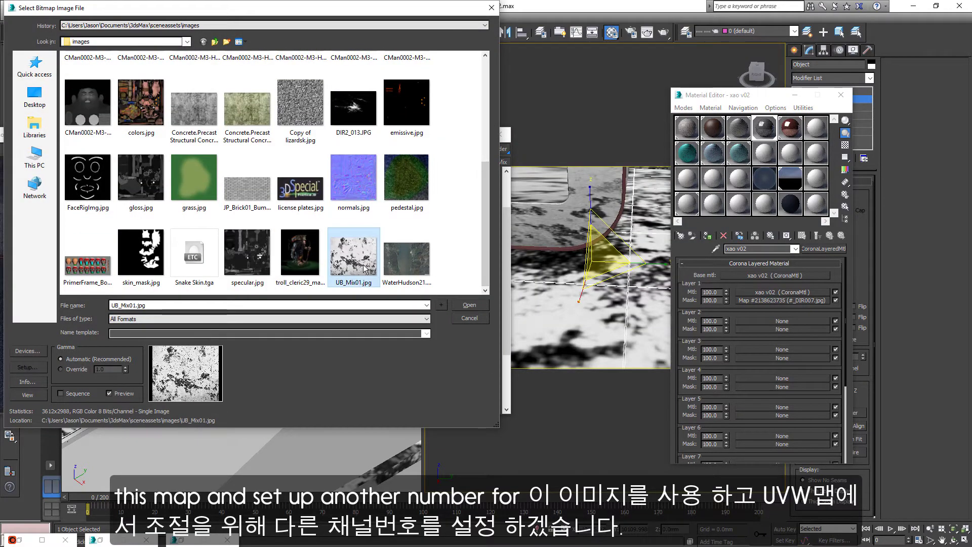
click(470, 305)
Add another UVW Map modifier to the floor and use map channel 7 for it and the Layer 2 mask bitmap
drag(719, 94, 738, 277)
click(869, 78)
drag(872, 114, 872, 335)
click(844, 417)
drag(775, 278, 451, 255)
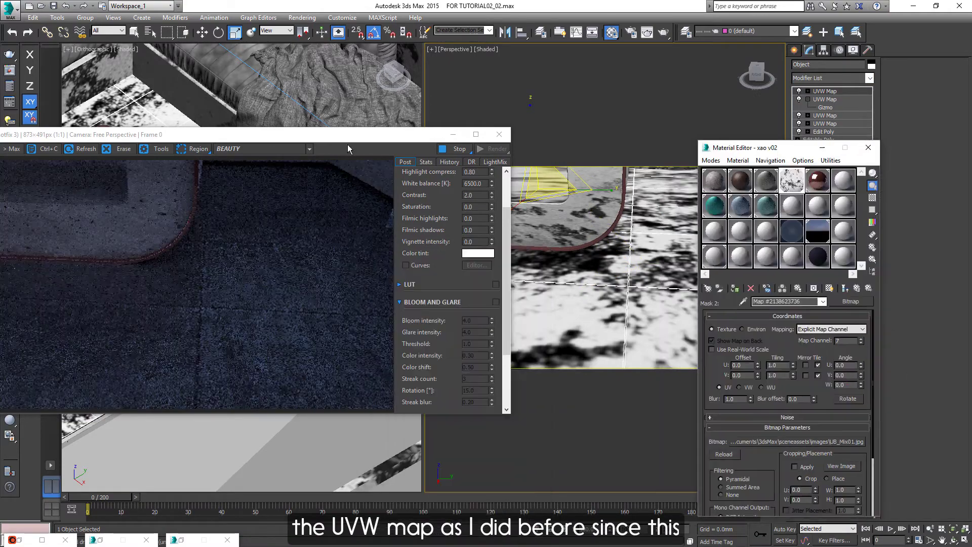
Display the Layer 2 mask on the floor and reposition its pattern by moving the UVW Map gizmo
drag(348, 148, 368, 351)
click(831, 289)
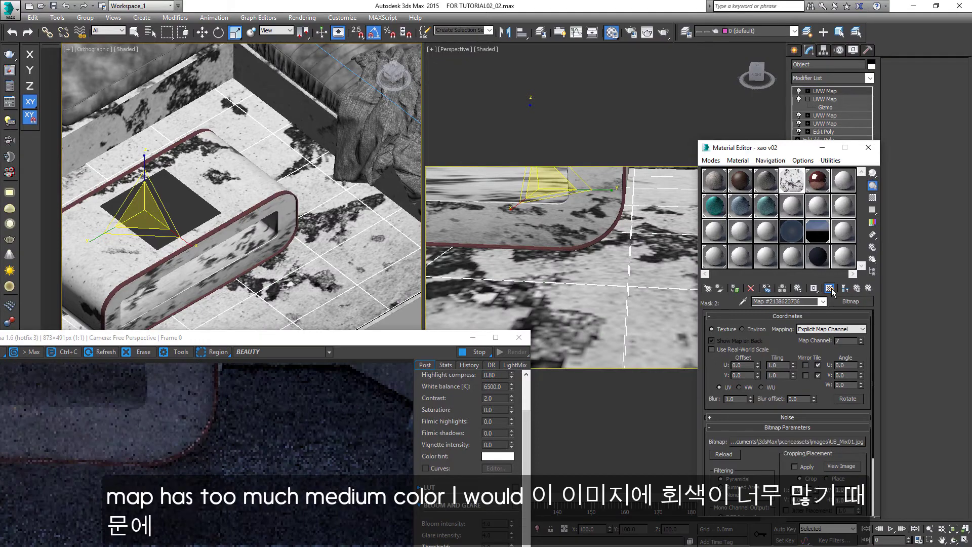
middle_drag(211, 223, 221, 223)
right_click(219, 218)
click(231, 229)
drag(189, 210, 186, 191)
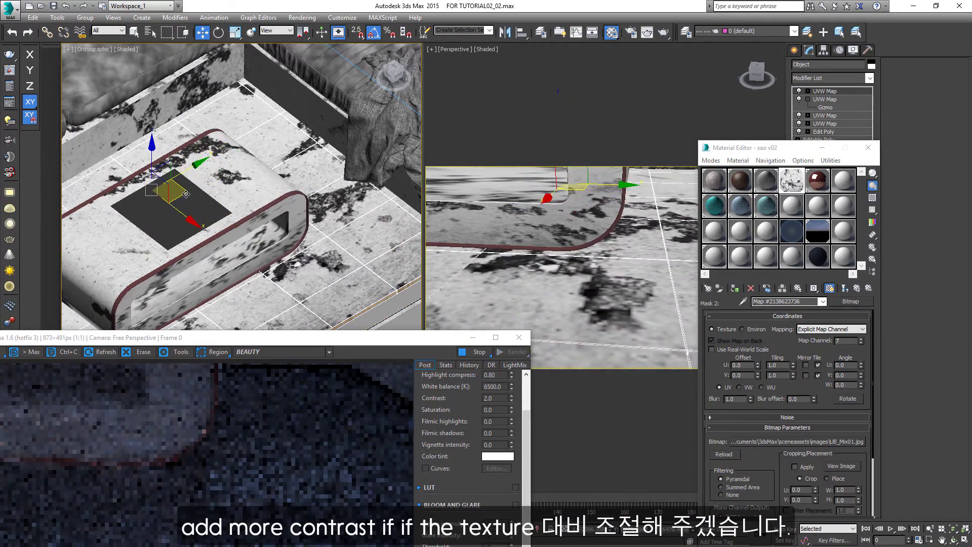
Wrap the Layer 2 mask bitmap in a Color Correction map, keeping the old map as a sub-map
click(850, 301)
double_click(576, 183)
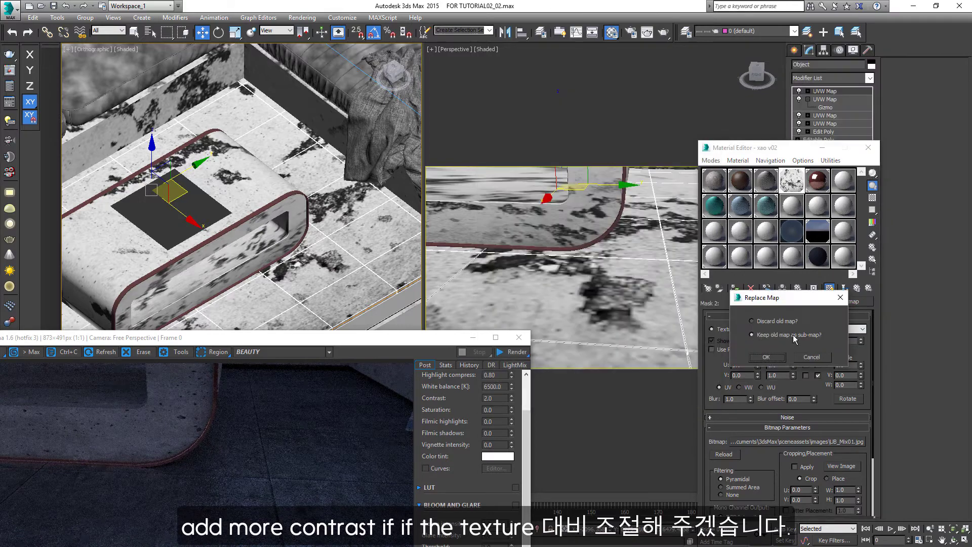
click(760, 277)
Raise the Layer 2 mask's Color Correction to about 76.7 contrast and 18.3 brightness while checking an enlarged preview
drag(769, 453, 767, 418)
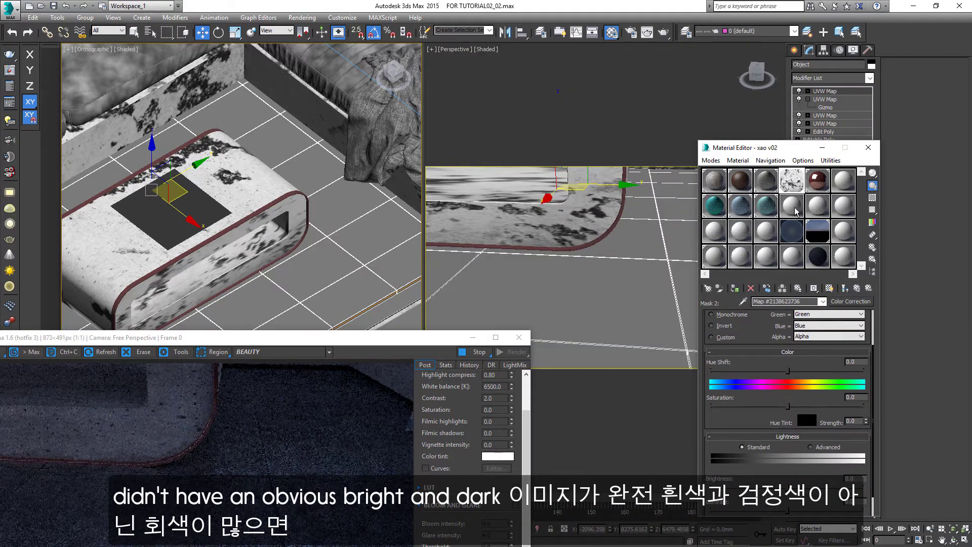
double_click(793, 185)
drag(784, 472, 754, 417)
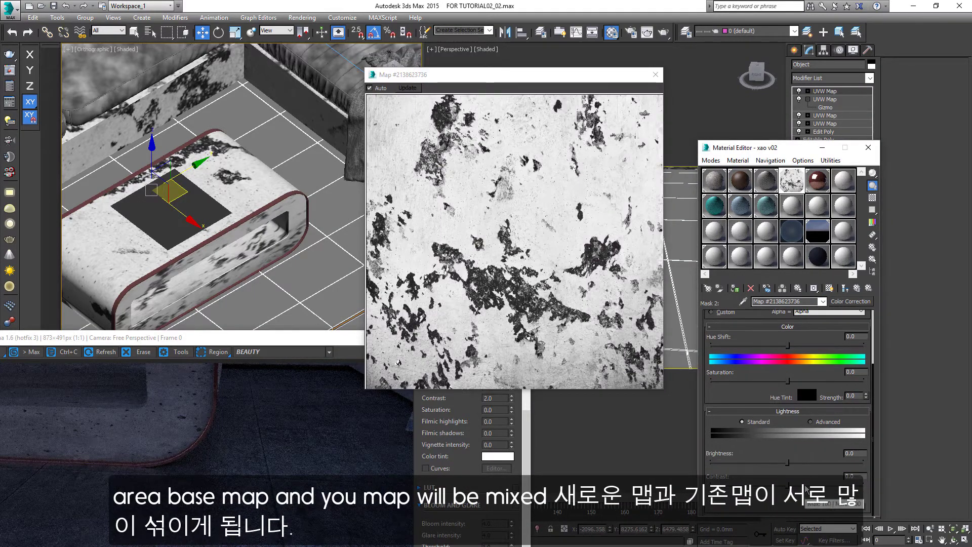
mouse_move(787, 462)
mouse_down()
mouse_move(813, 462)
mouse_move(801, 462)
mouse_up()
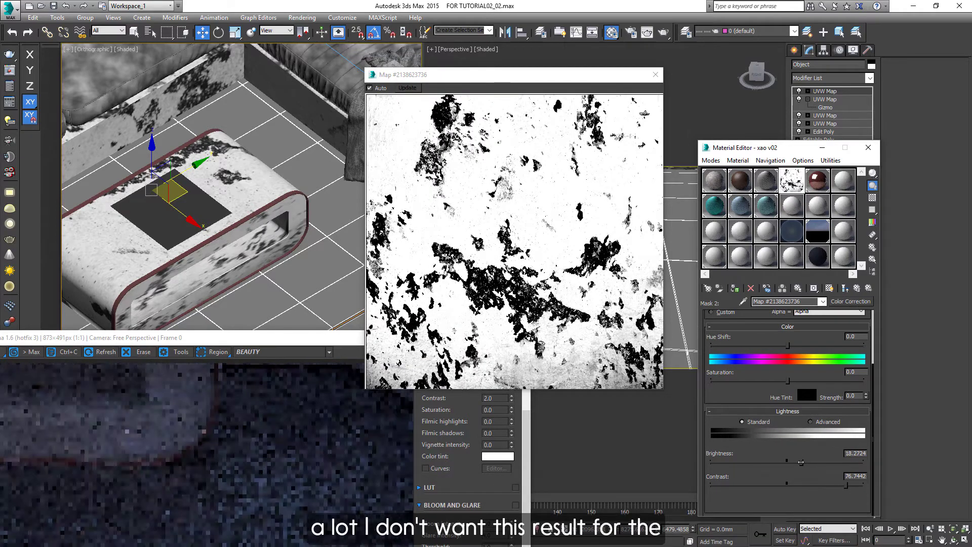
click(655, 74)
Copy the Layer 1 CoronaMtl into the Layer 2 material and open the copy
drag(439, 336, 559, 150)
click(857, 288)
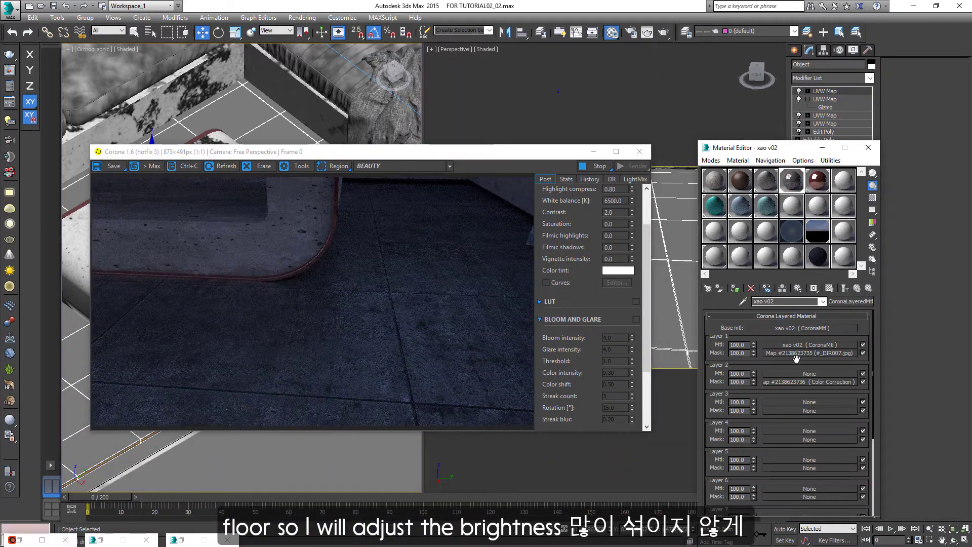
click(810, 375)
Preview the Layer 2 coverage on the floor using a plain green diffuse color without the diffuse map
scroll(785, 331, down, 5)
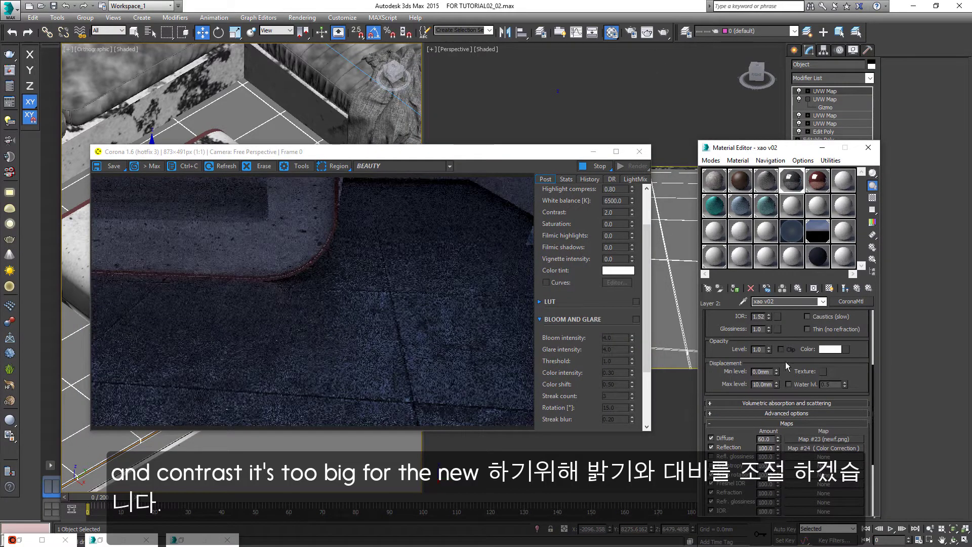
scroll(784, 385, up, 5)
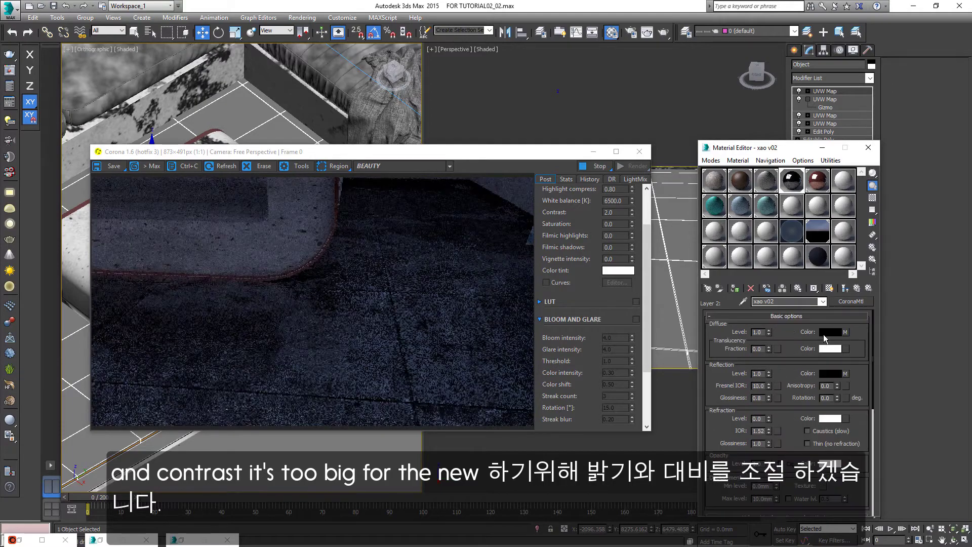
click(830, 331)
click(375, 152)
drag(545, 154, 521, 157)
Invert the output of the Layer 2 mask bitmap UB_Mix01.jpg
click(856, 288)
click(817, 375)
click(823, 326)
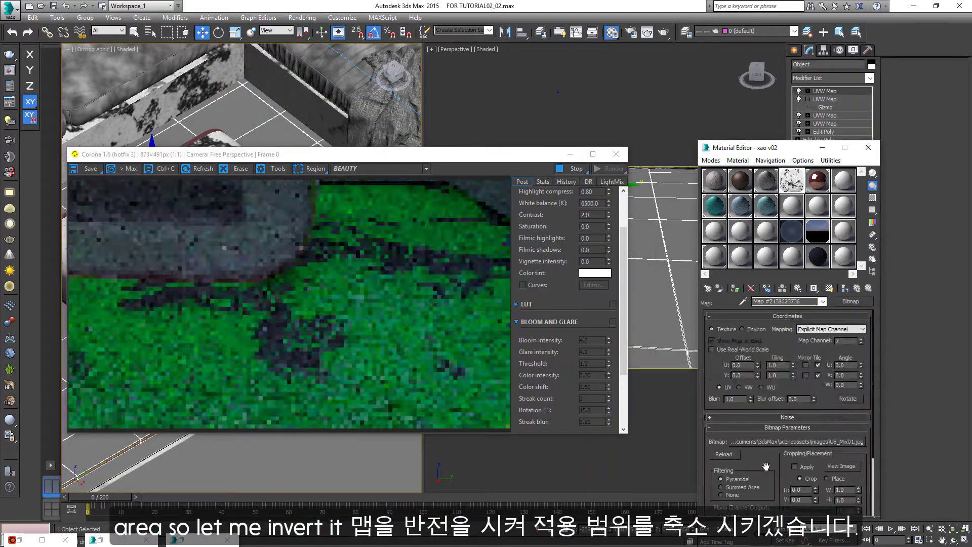
scroll(785, 405, down, 5)
click(725, 327)
click(857, 288)
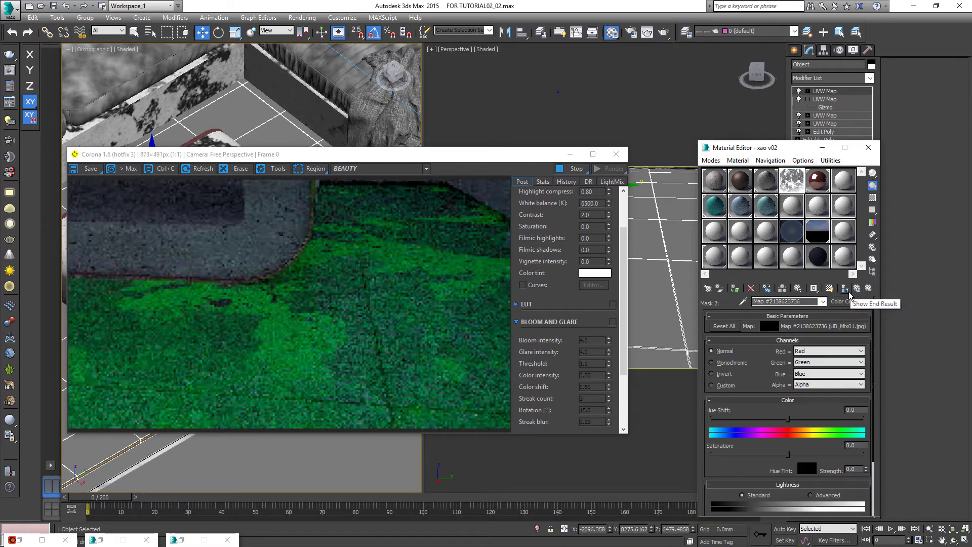
Lower the brightness of the Layer 2 mask's Color Correction in an enlarged preview to shrink the covered area
double_click(792, 180)
scroll(757, 383, down, 3)
drag(786, 463, 738, 466)
drag(495, 76, 436, 126)
click(597, 125)
click(857, 289)
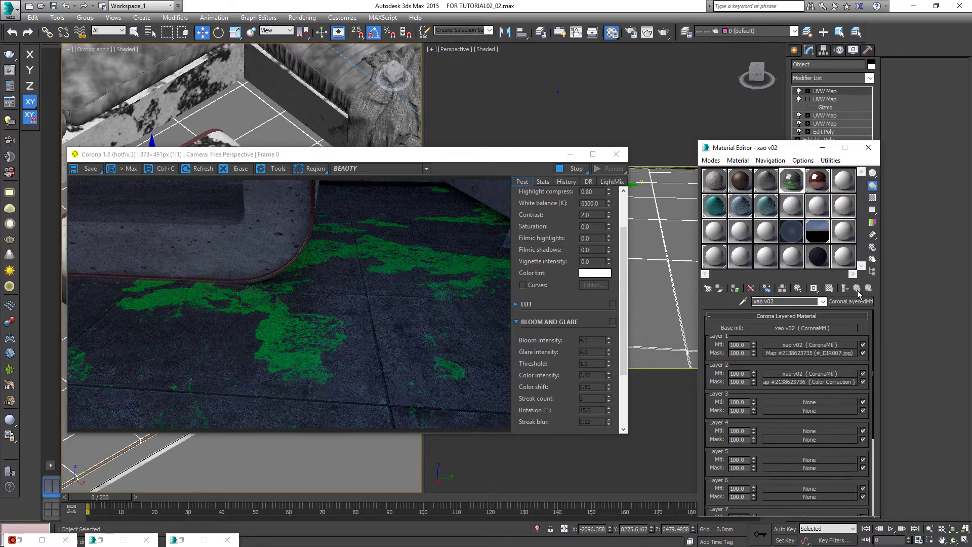
Compare the floor with and without Layer 2 by setting its material amount to 0 and back to 100
text(0)
key(Return)
text(100)
key(Return)
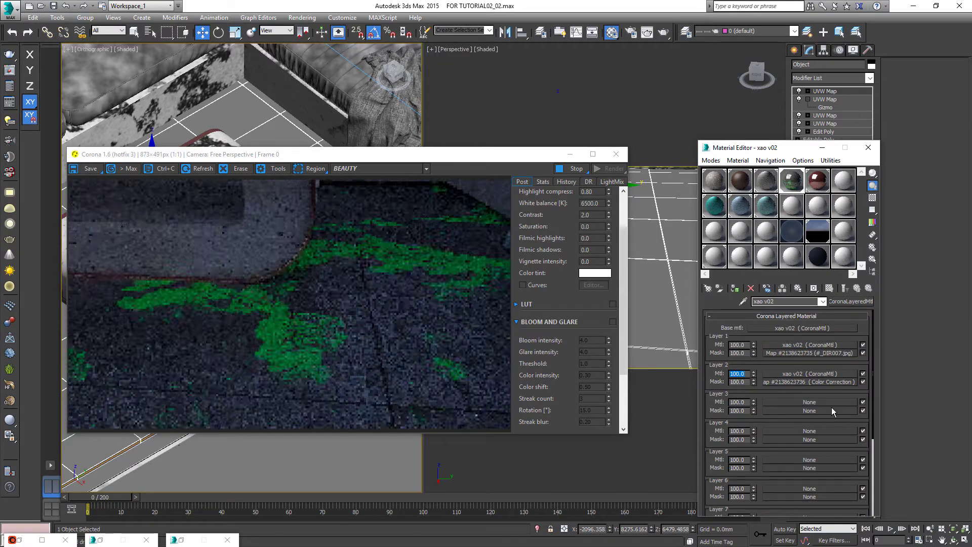
Set the Layer 2 material's diffuse color to neutral gray with RGB values of 117
click(800, 373)
click(829, 333)
click(209, 141)
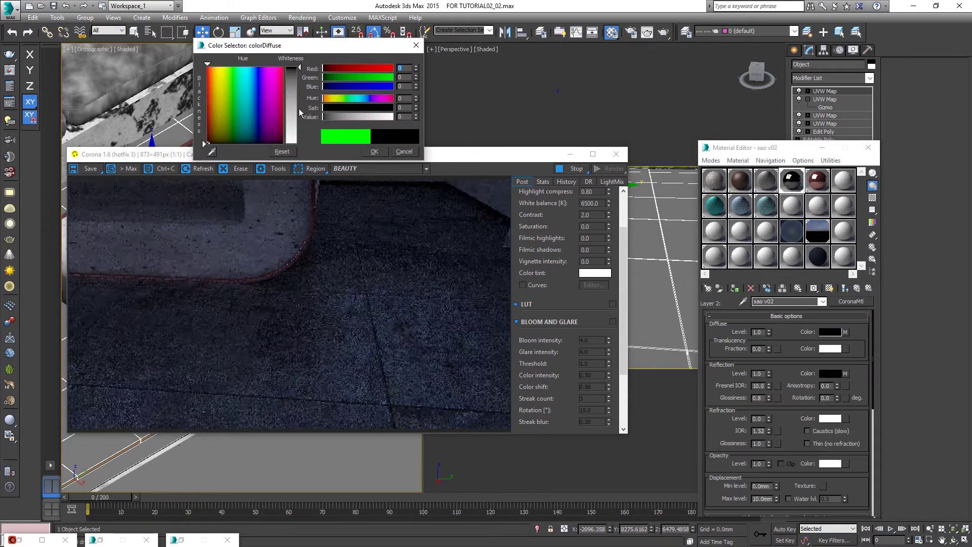
click(299, 113)
click(375, 150)
Set the Layer 2 material's diffuse map amount to 50
scroll(768, 444, down, 3)
double_click(765, 443)
text(50)
key(Return)
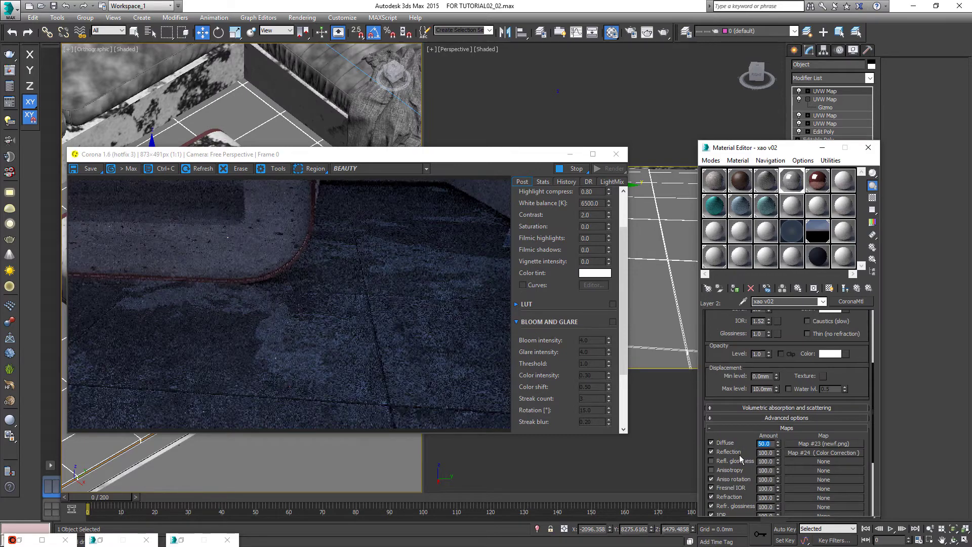
key(Return)
Copy the Color Correction mask map of Layer 2 in the layered floor material
scroll(740, 460, up, 3)
click(830, 332)
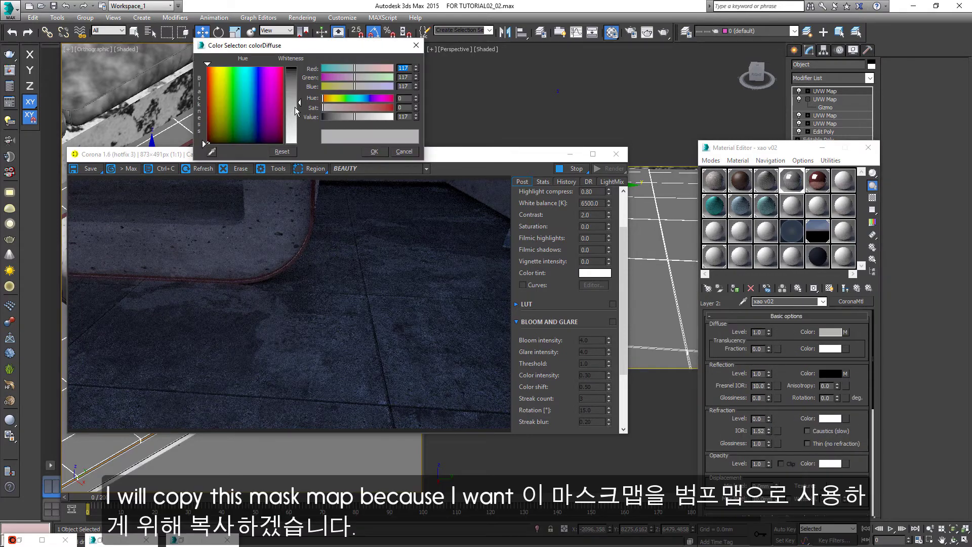
click(371, 152)
click(845, 289)
right_click(792, 385)
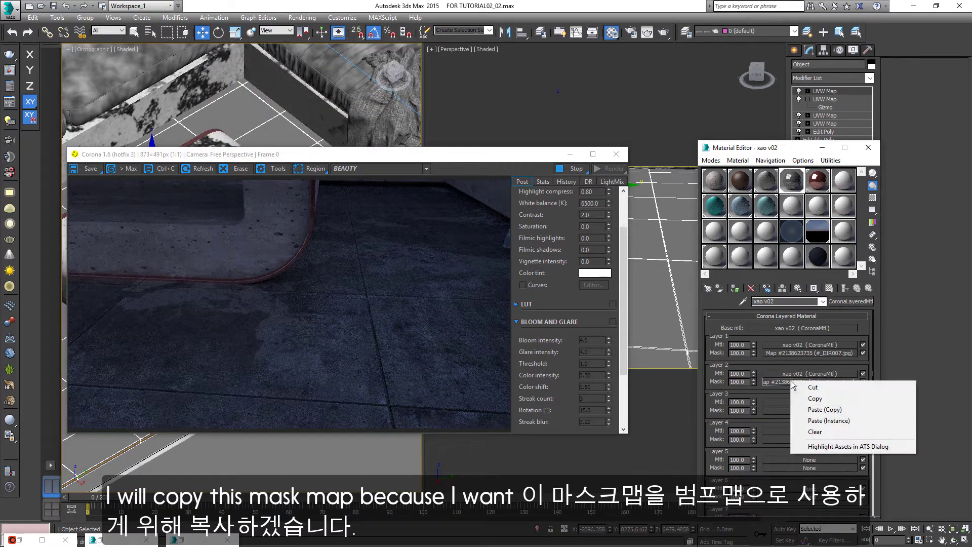
click(825, 399)
click(800, 382)
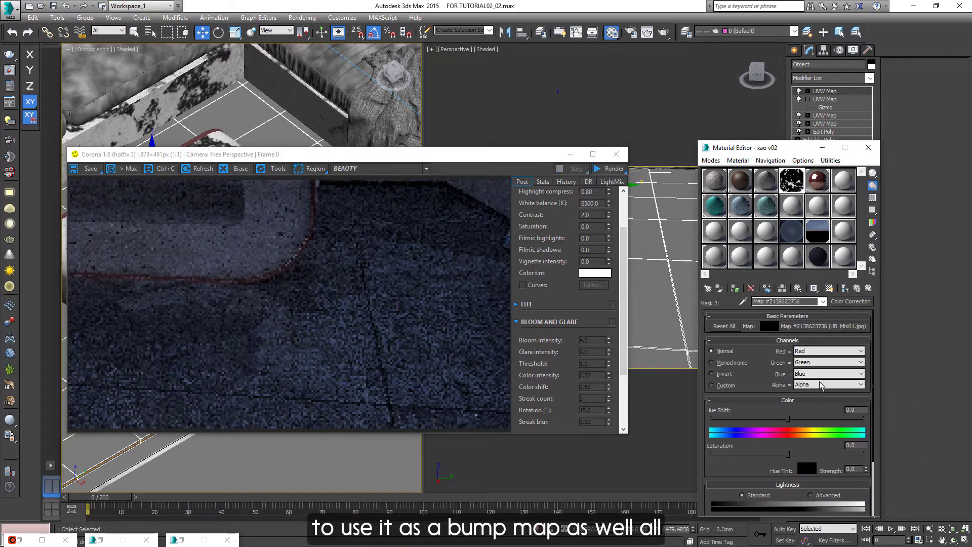
click(845, 288)
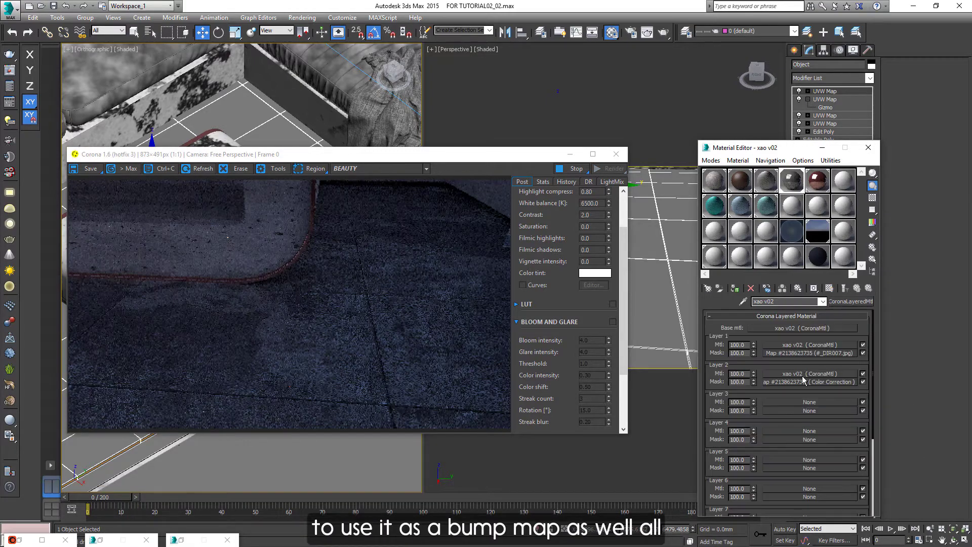
Paste the mask as an independent copy into the Layer 2 material's bump slot and set the bump amount to 5
scroll(798, 474, down, 15)
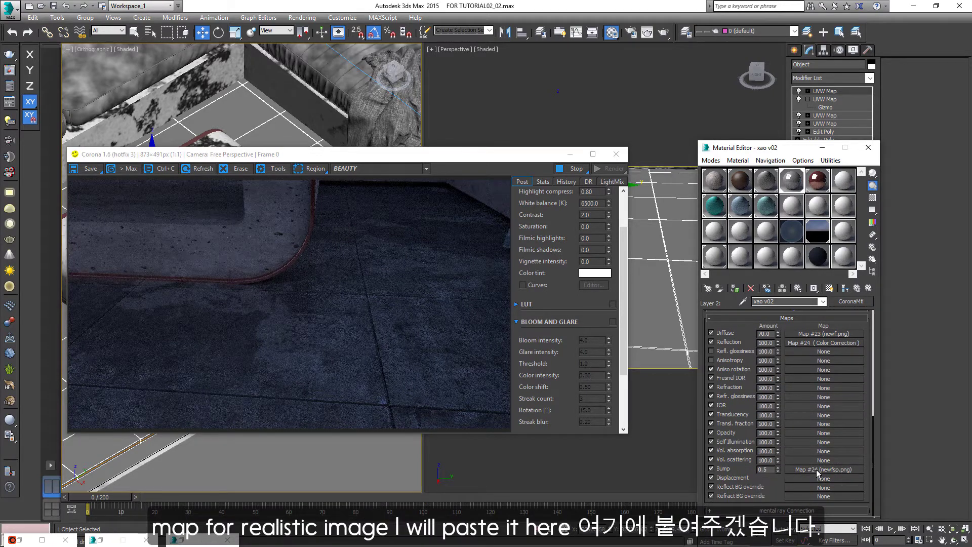
right_click(817, 471)
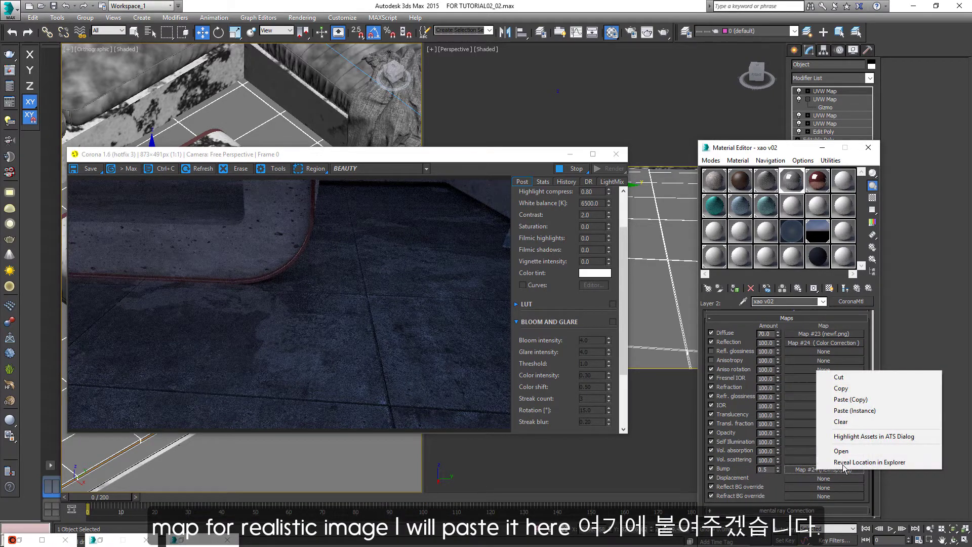
click(859, 400)
double_click(762, 469)
text(5)
key(Return)
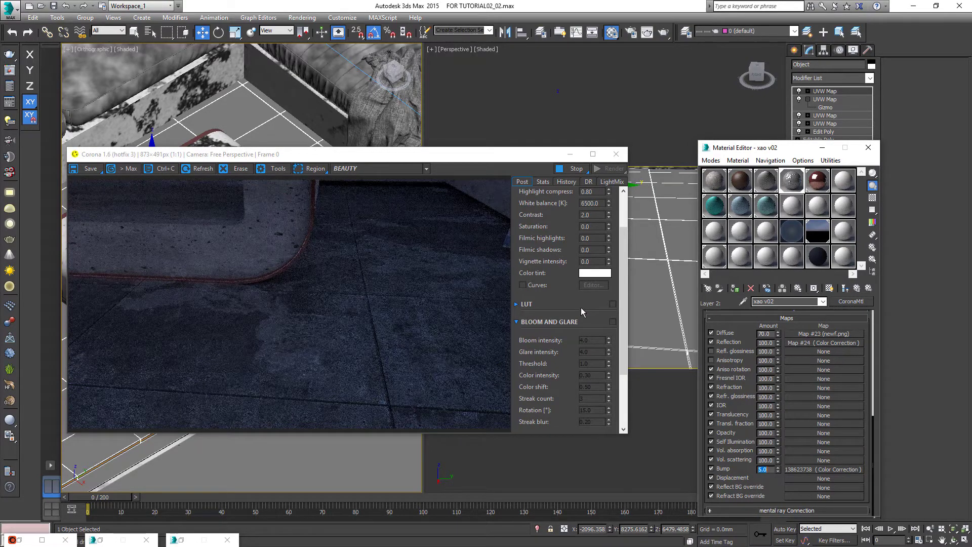
Set the Layer 2 material's diffuse map amount to 85
drag(475, 160, 424, 102)
scroll(619, 263, down, 3)
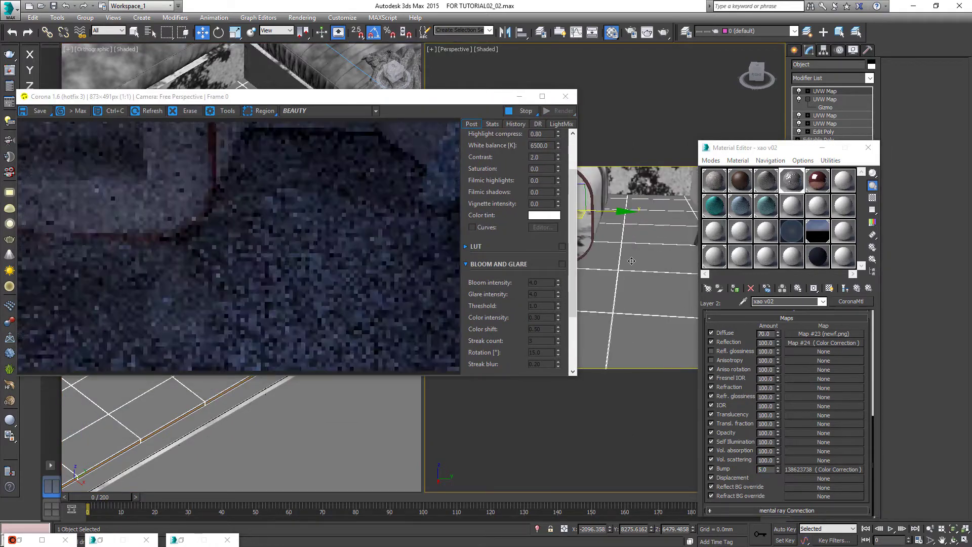
key(ctrl+r)
drag(638, 275, 648, 253)
click(859, 291)
text(85)
key(Return)
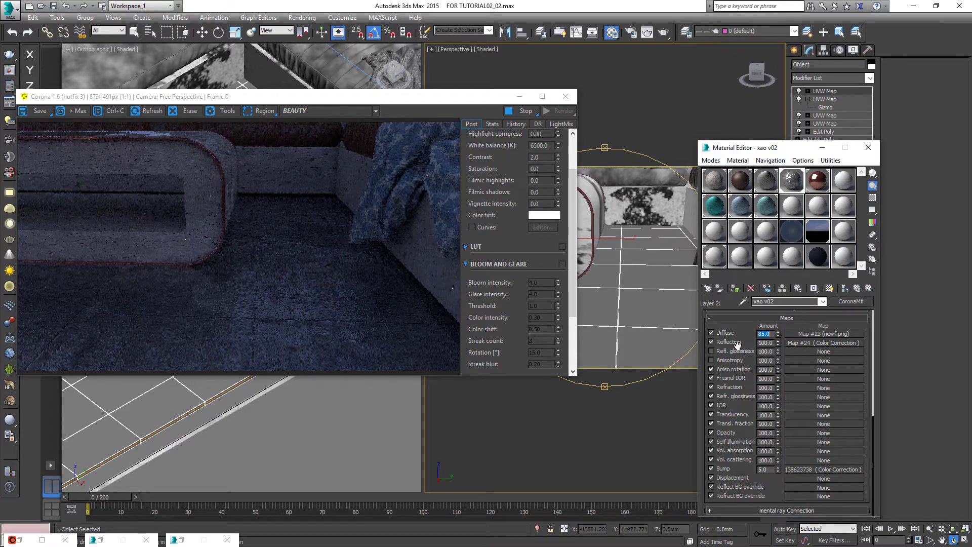
drag(422, 97, 435, 106)
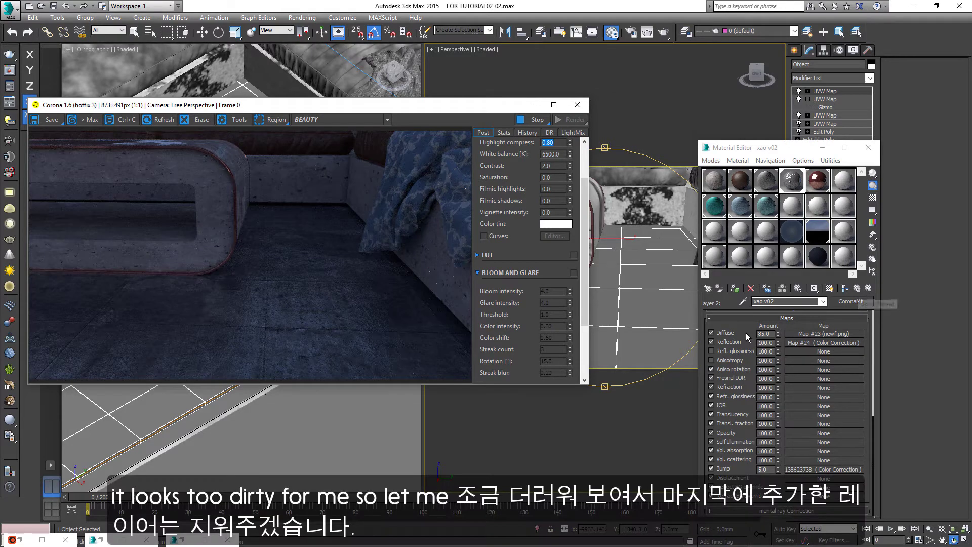
Clear both the material and the mask from Layer 2 of the floor's layered material
click(857, 288)
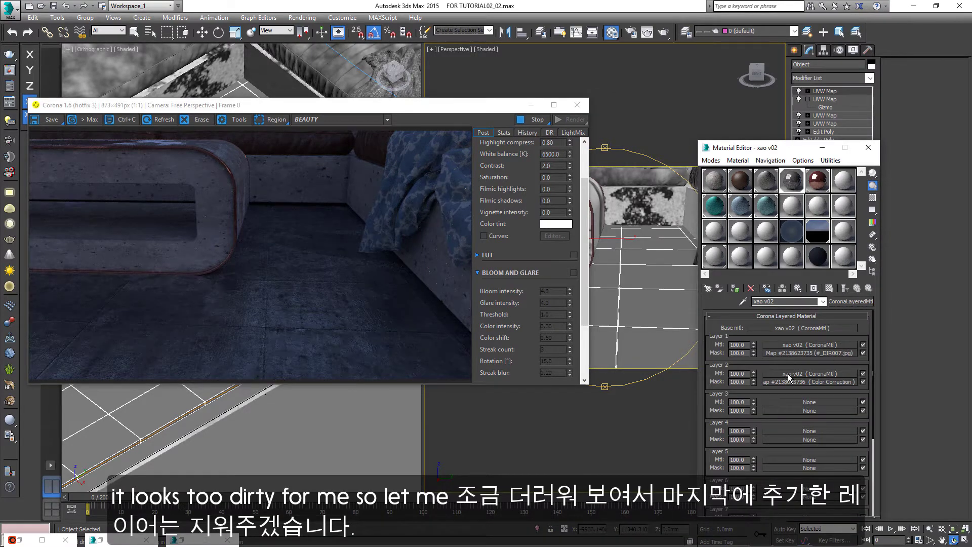
right_click(786, 374)
click(808, 382)
right_click(788, 383)
click(813, 423)
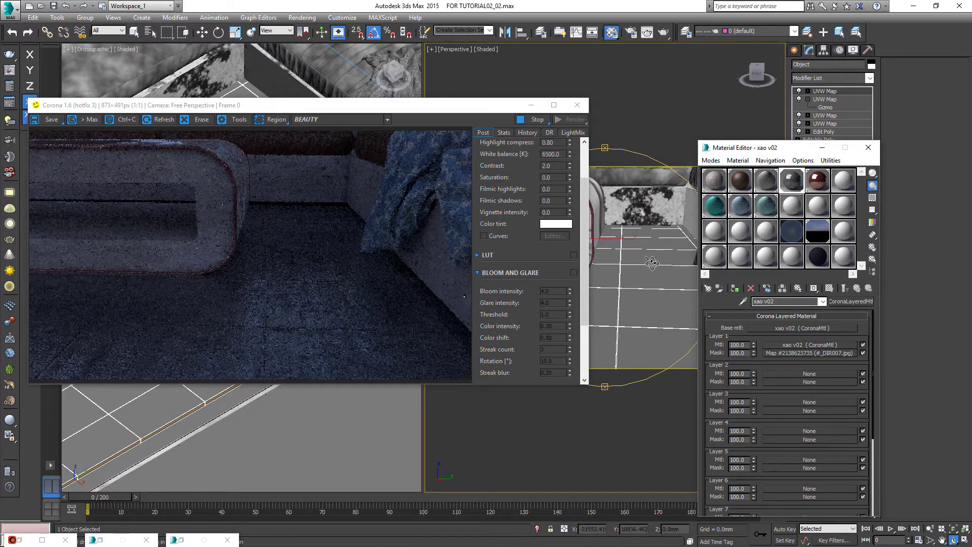
Show the scene through Camera Main 001 and unhide the other hidden objects for rendering
drag(769, 147, 846, 148)
drag(476, 108, 450, 164)
key(w)
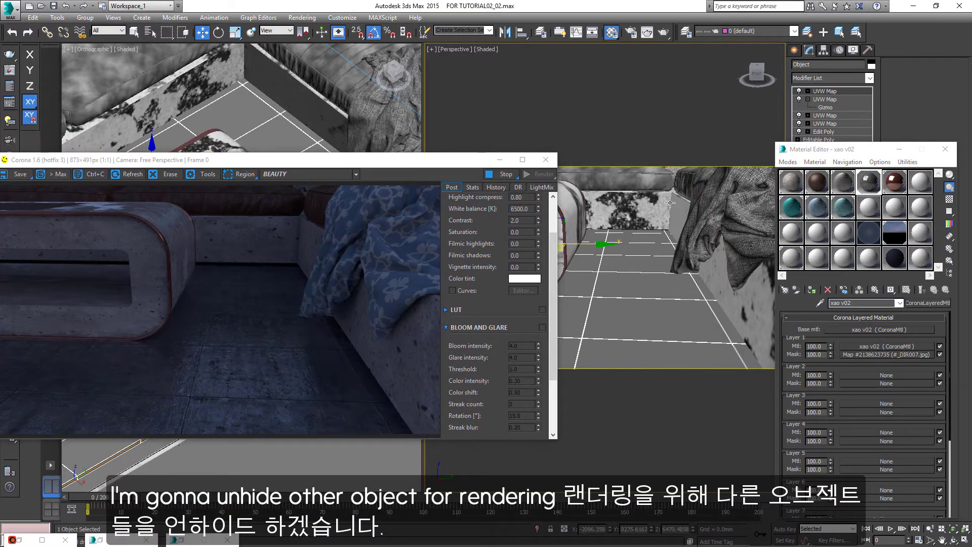
key(c)
click(634, 177)
drag(365, 159, 445, 141)
right_click(683, 194)
click(704, 141)
double_click(416, 204)
drag(372, 142, 352, 197)
right_click(638, 178)
click(659, 126)
double_click(414, 196)
Select the sphere light inside one of the hanging string bulbs
drag(418, 199, 689, 165)
scroll(117, 329, up, 5)
scroll(151, 298, down, 3)
mouse_move(217, 243)
alt+middle_down()
mouse_move(236, 257)
mouse_move(213, 253)
alt+middle_up()
scroll(212, 253, down, 3)
right_click(657, 198)
drag(425, 163, 451, 233)
click(676, 156)
middle_drag(289, 161, 308, 188)
scroll(356, 79, up, 4)
click(354, 112)
scroll(354, 111, up, 5)
drag(703, 236, 413, 200)
drag(834, 152, 768, 154)
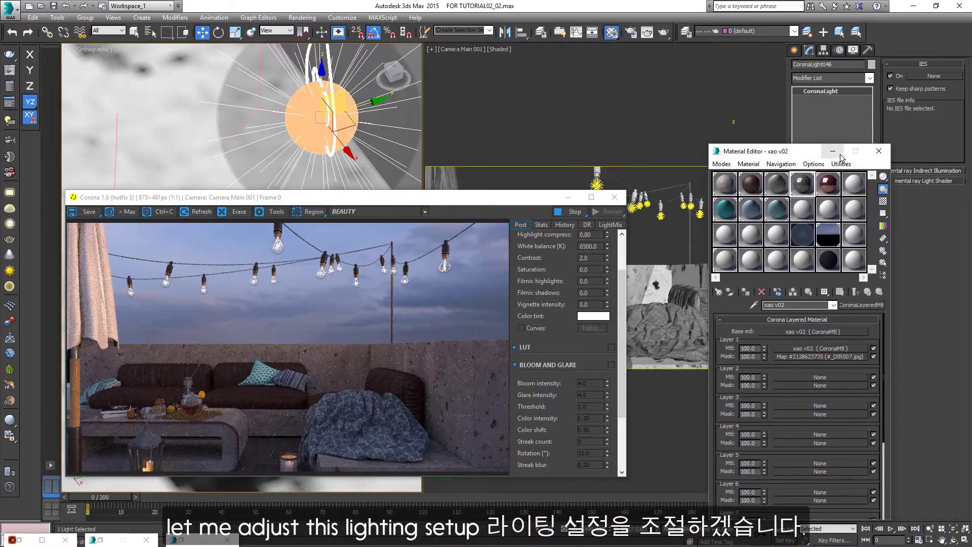
Compare the interactive render with the bulb light switched off and on
click(833, 151)
drag(354, 197, 334, 139)
click(808, 196)
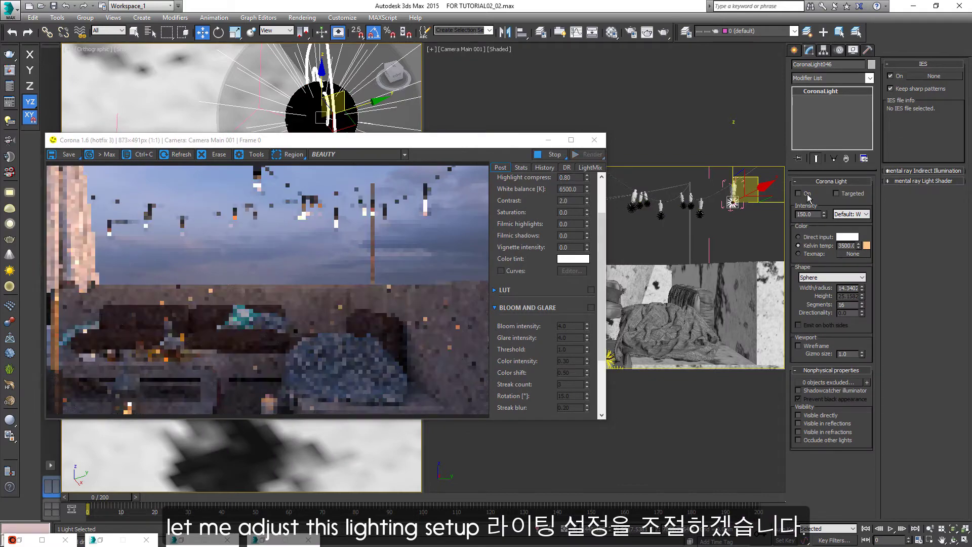
click(808, 195)
click(807, 195)
click(807, 196)
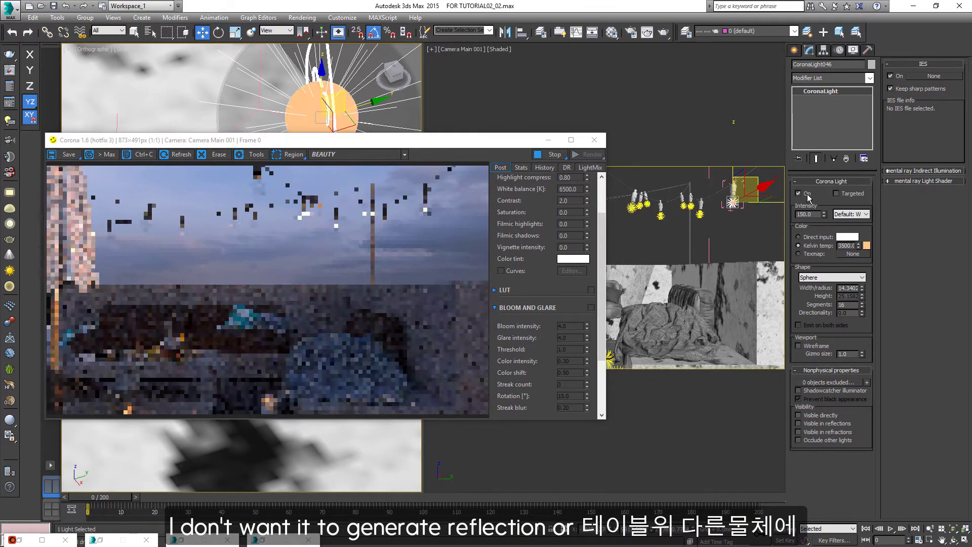
Set the bulb light's radius to 15 mm and enable its direct, reflection and refraction visibility and light occlusion
double_click(817, 214)
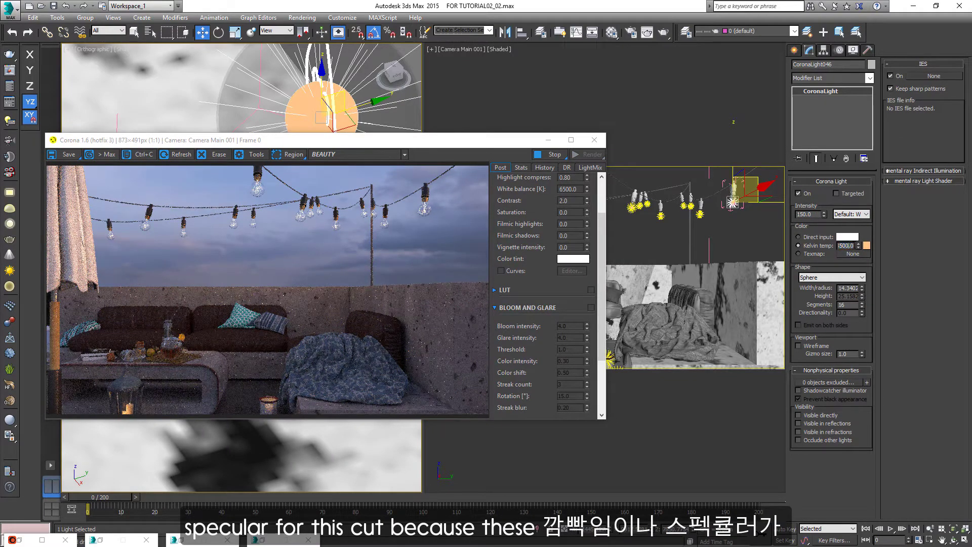
key(Return)
click(818, 424)
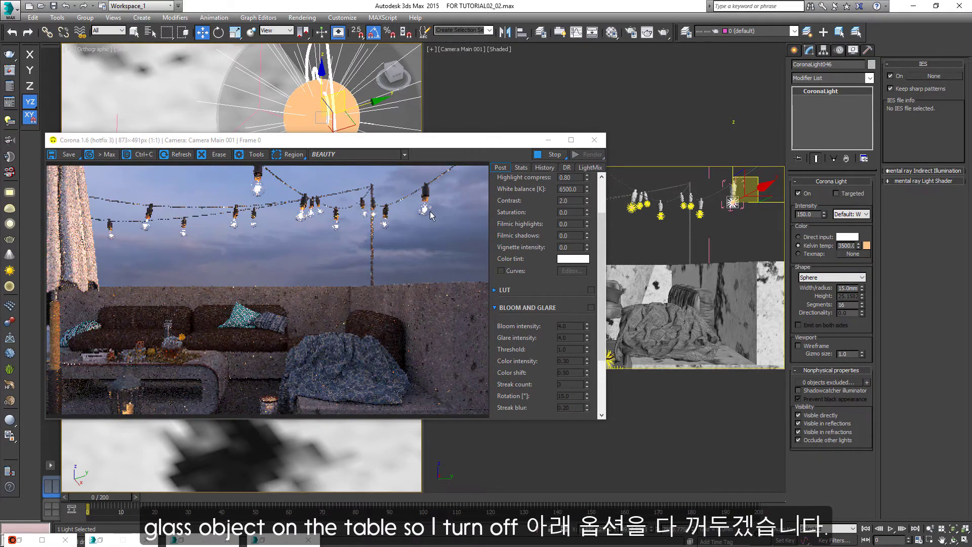
Turn off the bulb light's visibility directly, in reflections and in refractions, and its occlusion of other lights
scroll(434, 217, up, 3)
drag(816, 417, 816, 441)
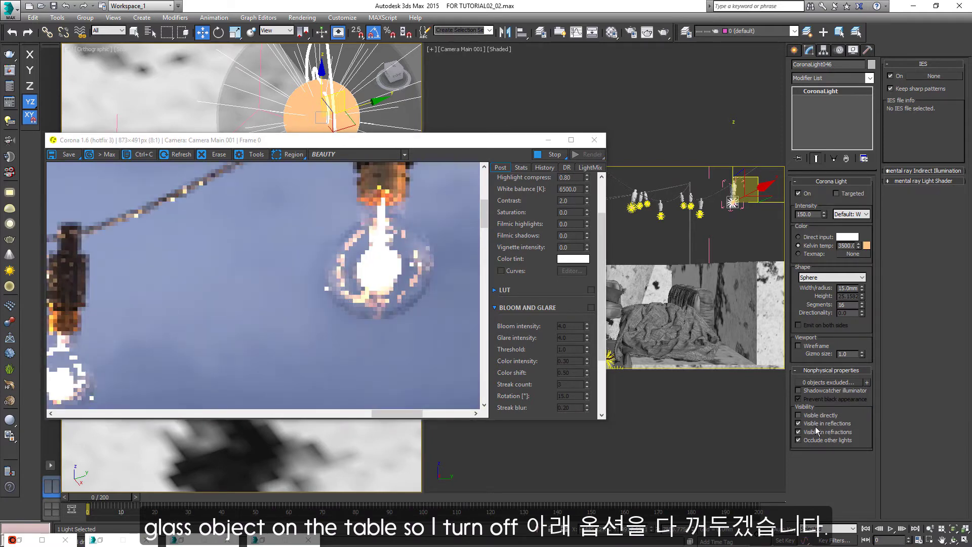
scroll(396, 267, down, 3)
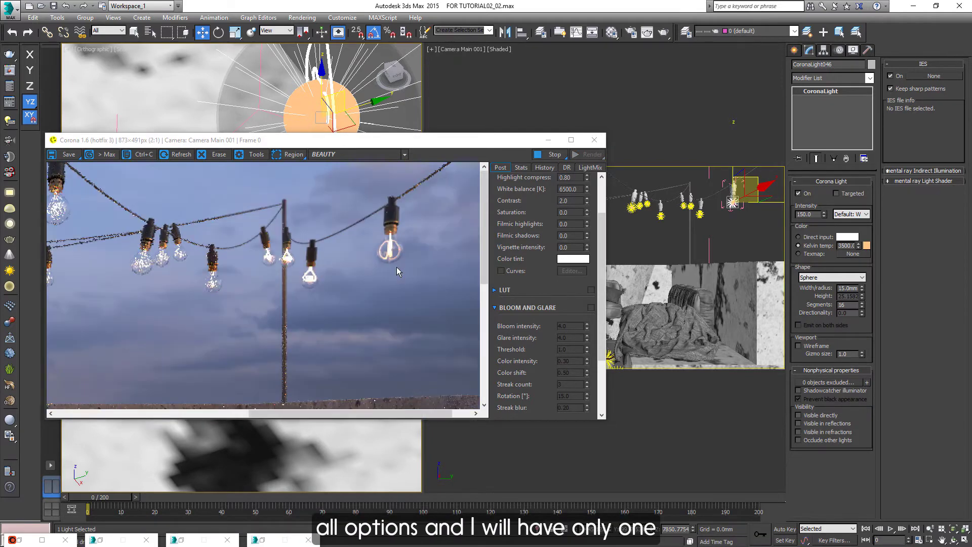
drag(482, 151, 494, 209)
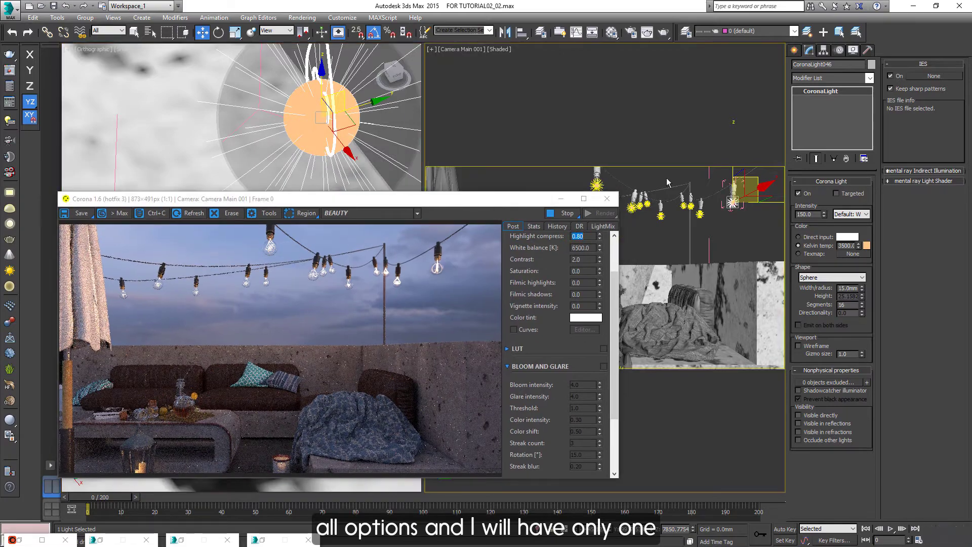
Unhide the background trees and plants in the camera view
right_click(652, 167)
click(671, 129)
click(416, 187)
double_click(416, 187)
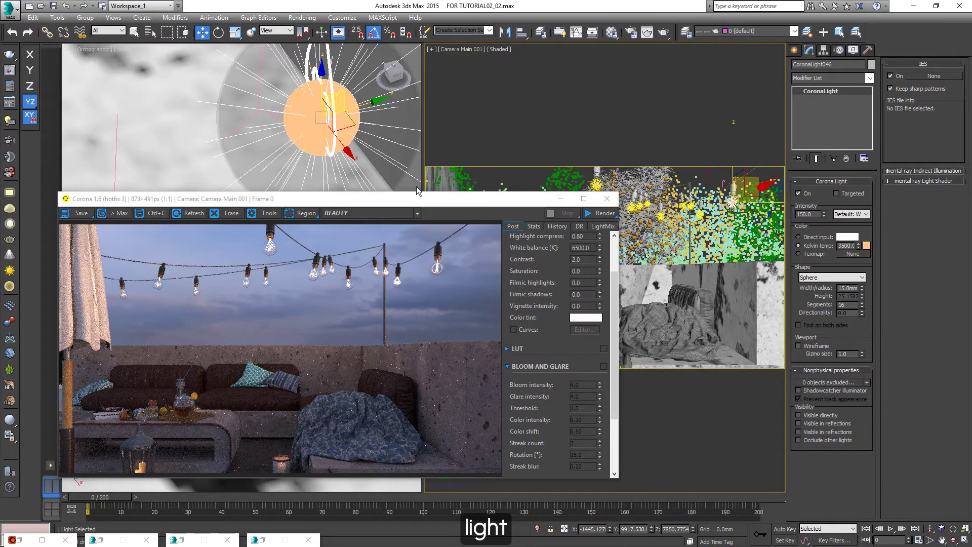
Select another light in the orthographic view and toggle it to check its effect on the render
drag(256, 199, 485, 146)
scroll(242, 286, down, 6)
mouse_move(253, 278)
alt+middle_down()
mouse_move(228, 270)
mouse_move(243, 276)
alt+middle_up()
scroll(237, 274, up, 5)
drag(385, 146, 405, 118)
scroll(238, 274, down, 4)
click(223, 253)
alt+middle_drag(223, 253, 238, 273)
click(302, 168)
scroll(238, 273, up, 4)
drag(434, 118, 255, 136)
click(798, 194)
Select the rectangular 2500 K strip light under the sofa and compare the render with it off and on
drag(354, 136, 626, 105)
middle_drag(243, 274, 192, 213)
scroll(315, 229, up, 8)
click(314, 230)
alt+middle_drag(315, 229, 291, 268)
scroll(291, 269, down, 6)
drag(304, 266, 308, 271)
alt+middle_drag(292, 268, 279, 258)
scroll(278, 258, up, 6)
drag(582, 105, 321, 120)
key(ctrl+z)
scroll(279, 220, down, 6)
scroll(400, 288, up, 1)
click(800, 194)
click(800, 195)
click(800, 194)
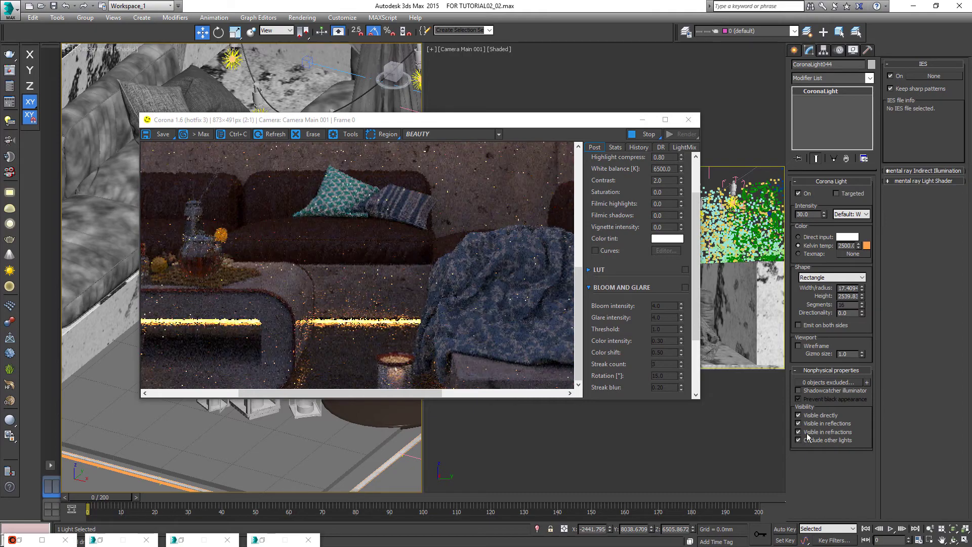
drag(597, 115, 726, 93)
scroll(591, 269, down, 1)
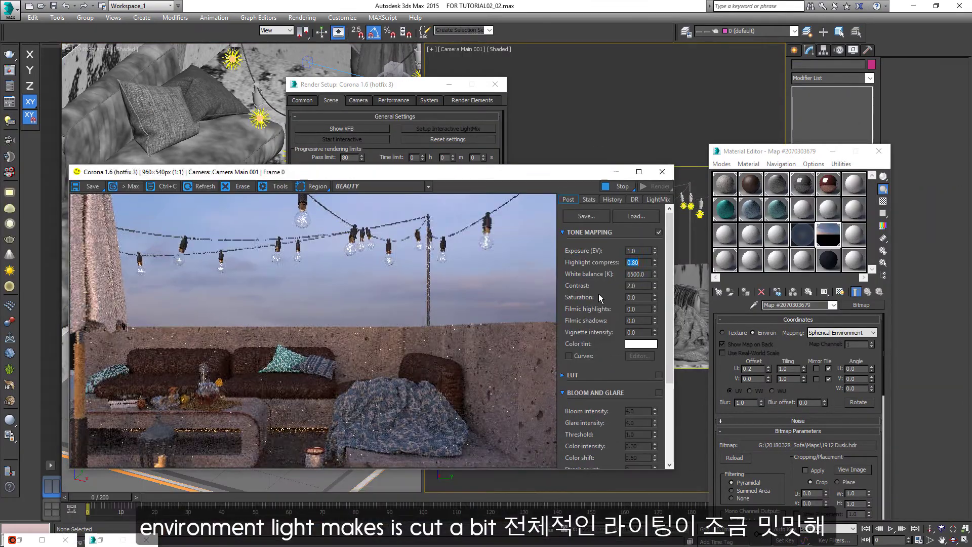
Try U offsets of 0.12 and 0.11 on the spherical environment bitmap to vary the lighting
text(0.12)
key(Return)
text(0.11)
key(Return)
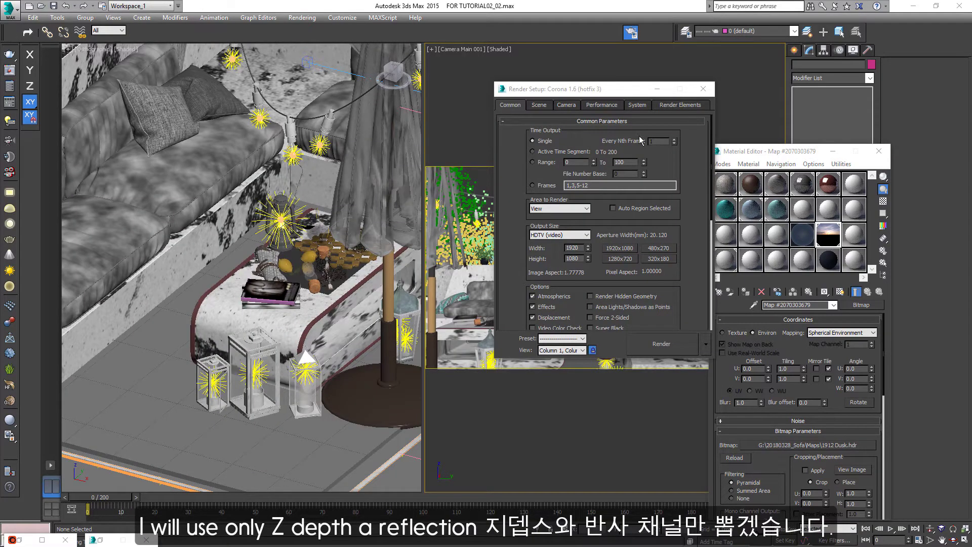
Review the scene's render elements and browse the list of available Corona elements without adding any
click(677, 105)
click(565, 167)
click(552, 178)
click(539, 143)
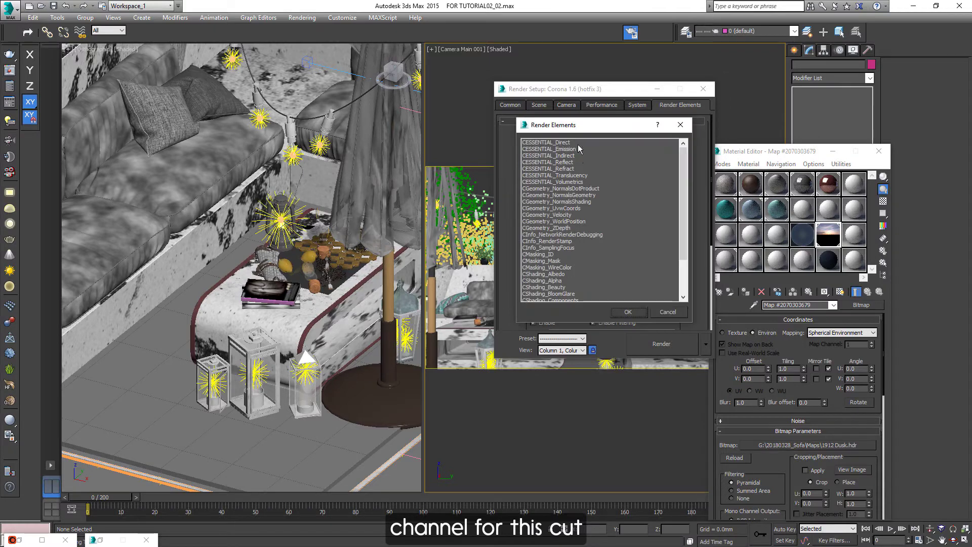
click(562, 162)
drag(684, 169, 686, 192)
click(566, 194)
click(667, 310)
Set the Max Z (black) distance of the CGeometry_ZDepth render element to 3000 mm
drag(692, 289, 692, 153)
drag(686, 304, 627, 328)
text(3000)
key(Return)
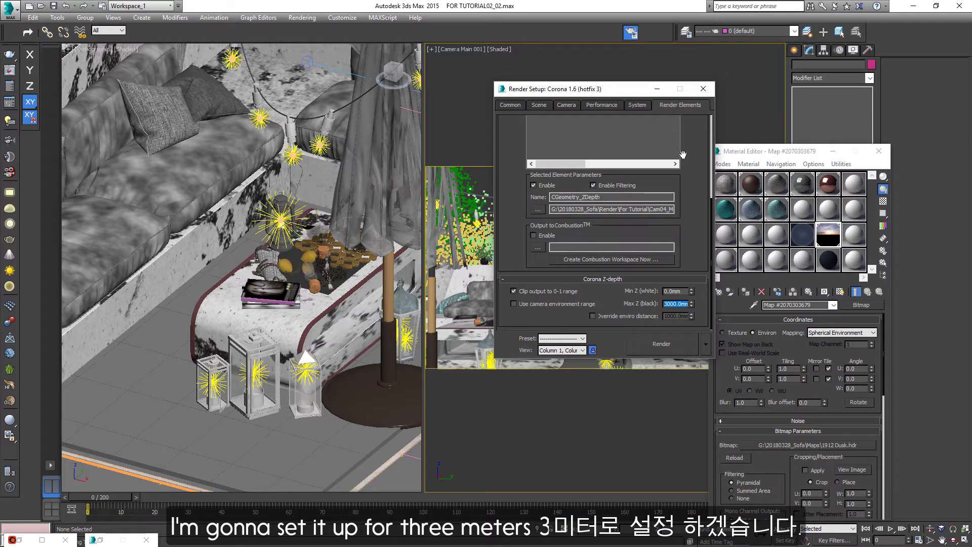
Render the camera view at 1920×1080 and view the CESSENTIAL_Reflect and CGeometry_ZDepth passes in the frame buffer
click(680, 350)
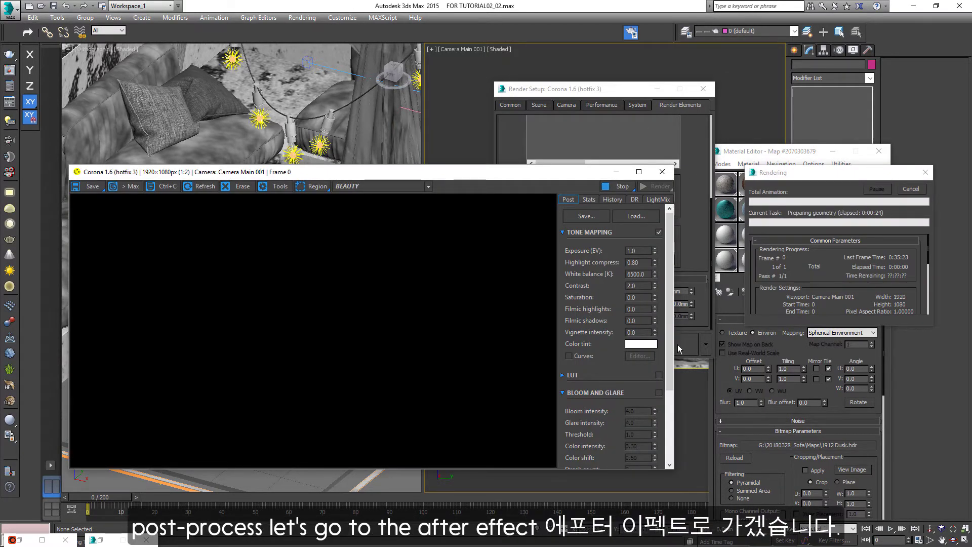
click(383, 186)
click(380, 217)
click(378, 186)
click(370, 225)
drag(379, 172, 397, 149)
click(398, 163)
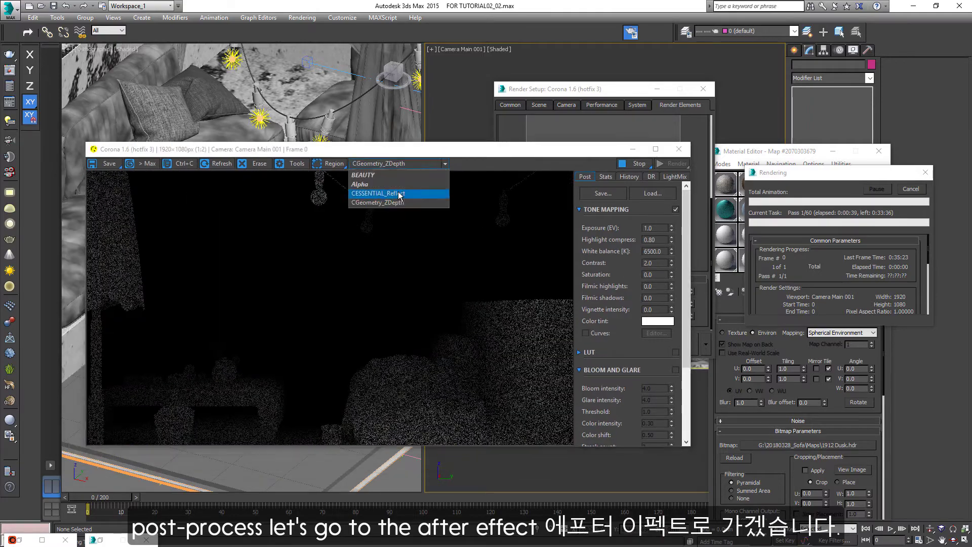
click(399, 193)
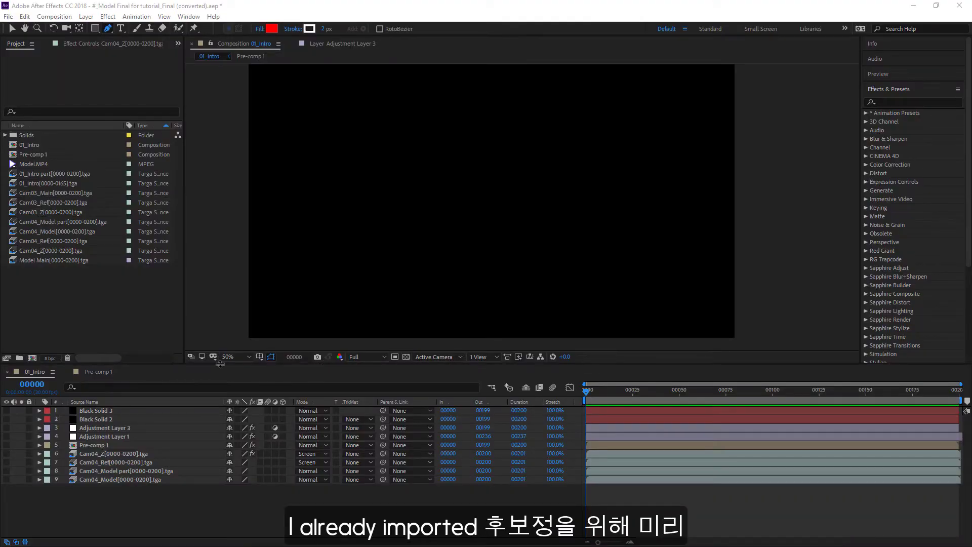
In After Effects, show the Cam04_Model and Cam04_Model part layers, comparing the image with the part layer off and on
click(6, 479)
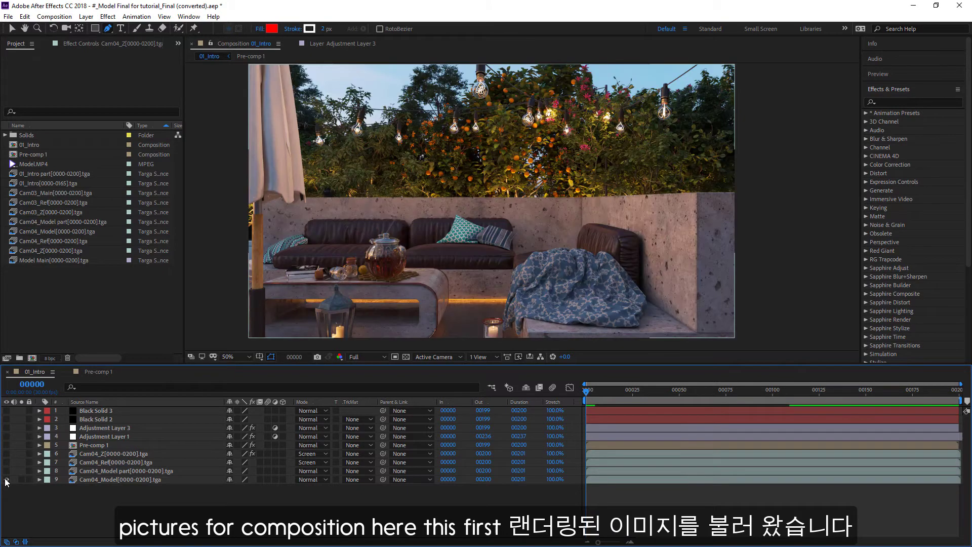
click(6, 471)
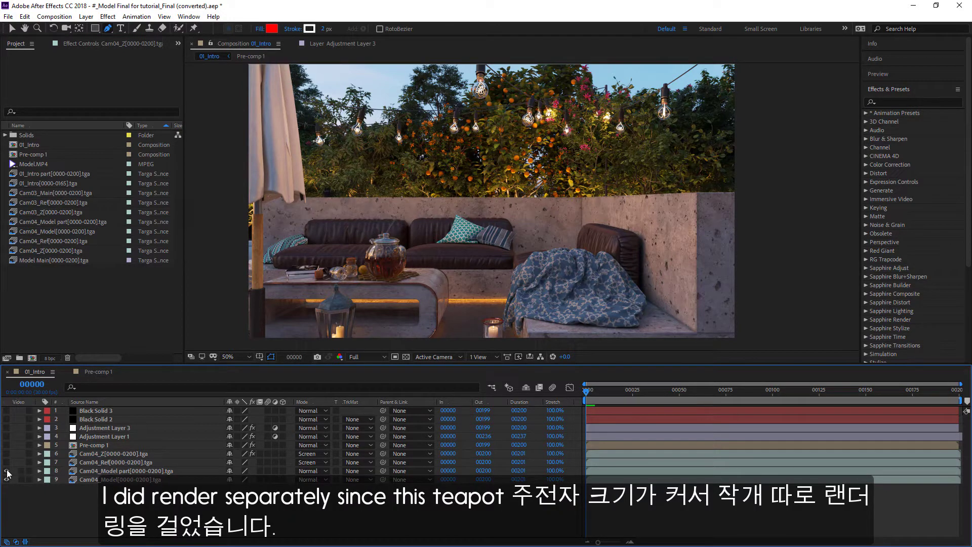
click(7, 471)
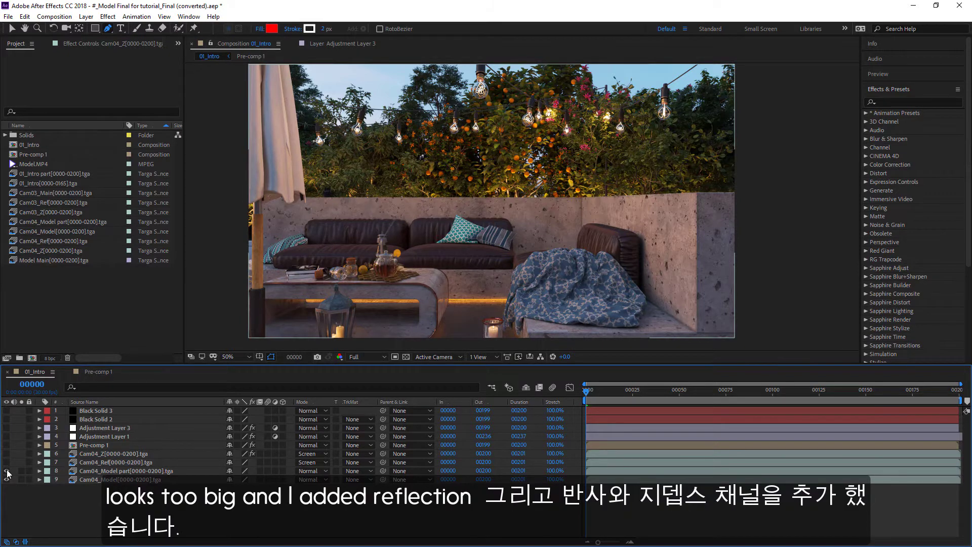
click(7, 470)
click(7, 471)
click(7, 470)
click(7, 470)
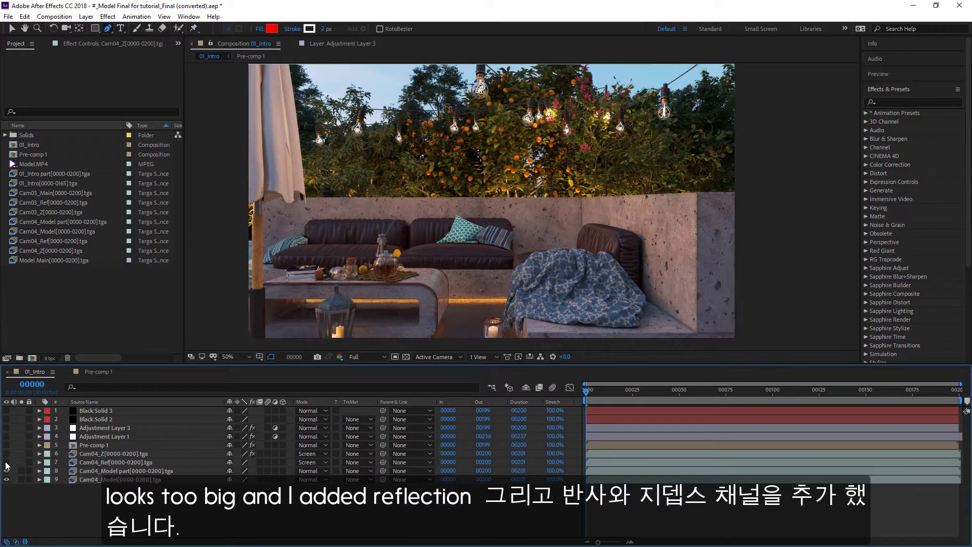
Show the Cam04_Ref reflection layer and reveal its opacity property
click(6, 462)
click(45, 465)
key(t)
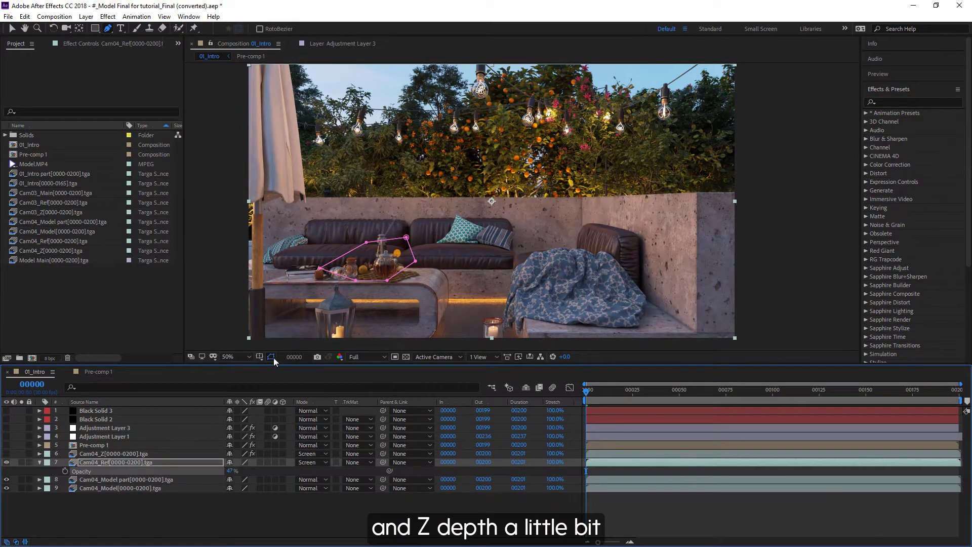
Show the Cam04_Z depth layer and check its opacity property
click(39, 461)
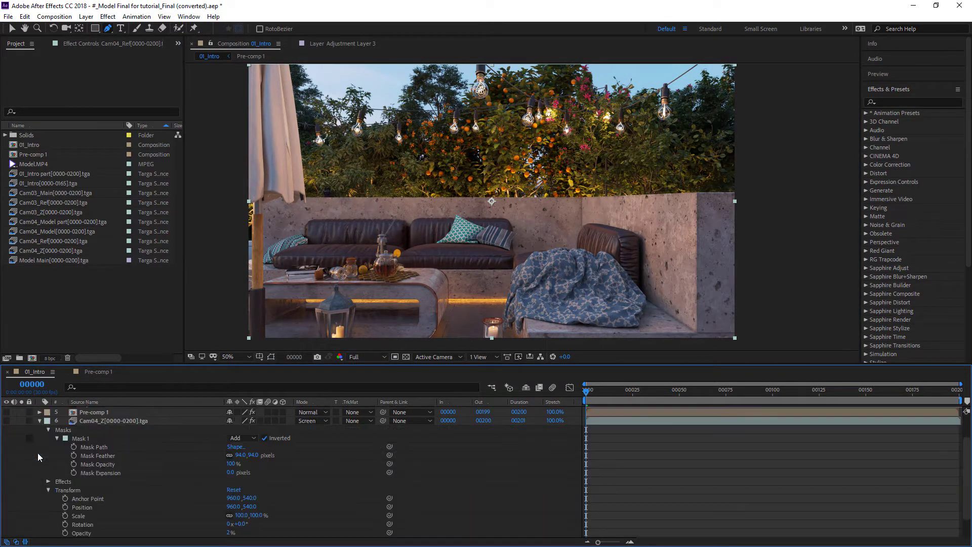
click(6, 454)
click(81, 453)
key(t)
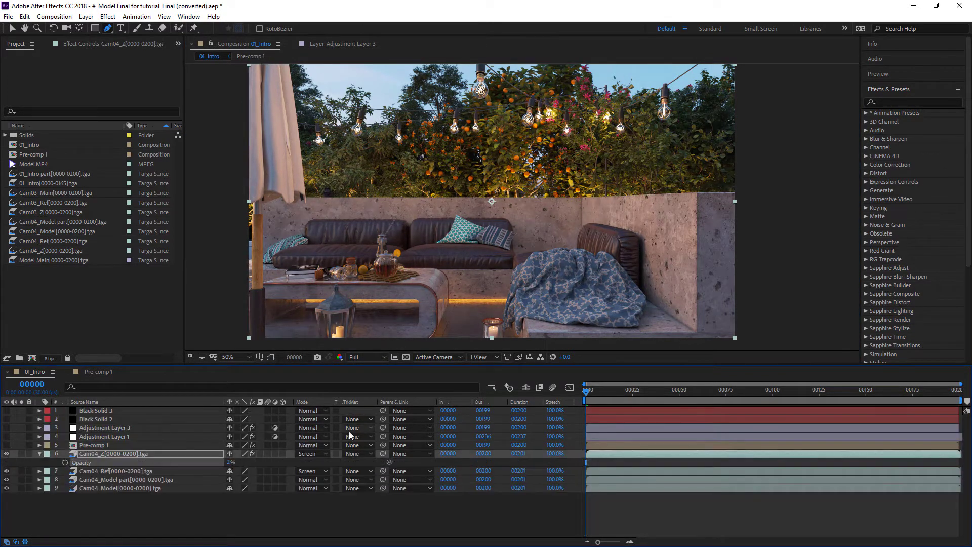
click(39, 454)
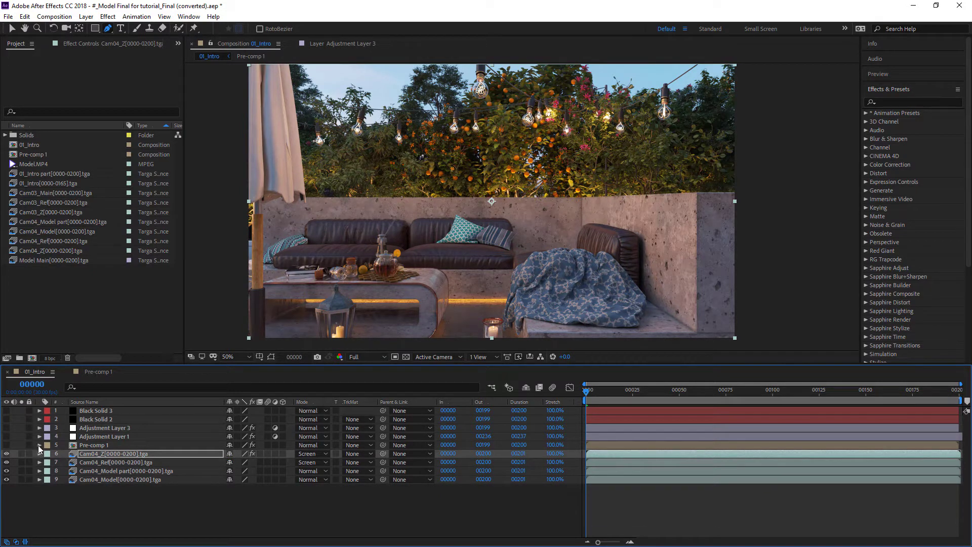
Show the Pre-comp 1 and Adjustment Layer 1 layers, comparing the image with each one off and on
click(6, 446)
click(6, 445)
click(6, 445)
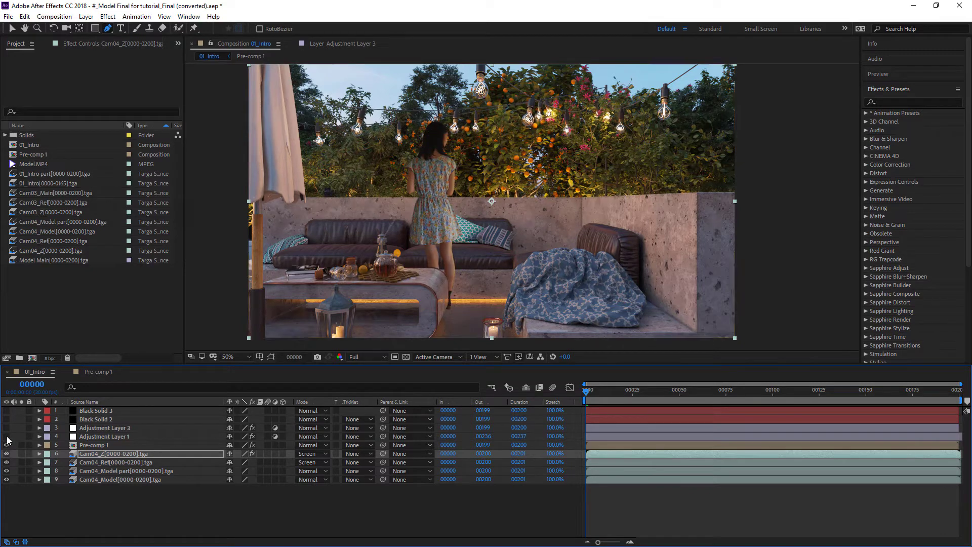
click(6, 437)
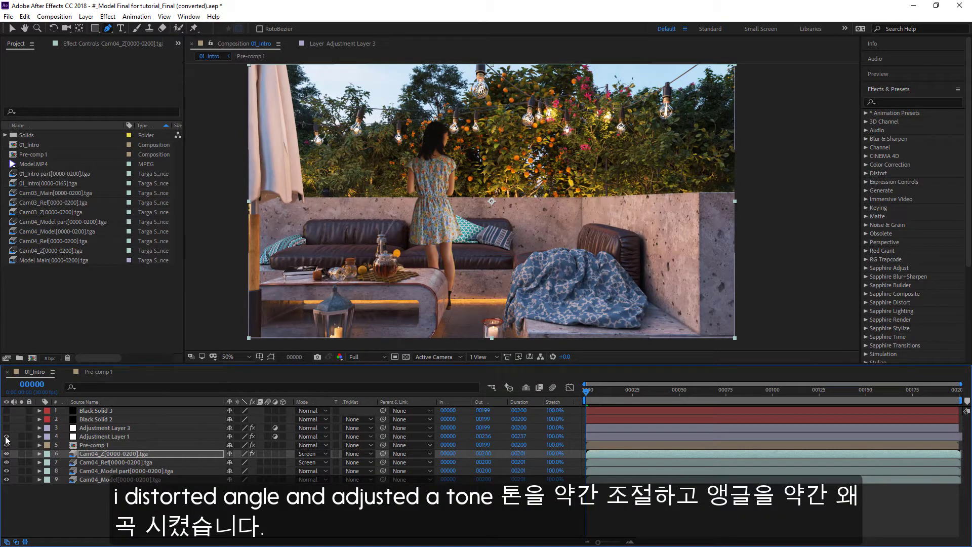
click(6, 436)
click(6, 437)
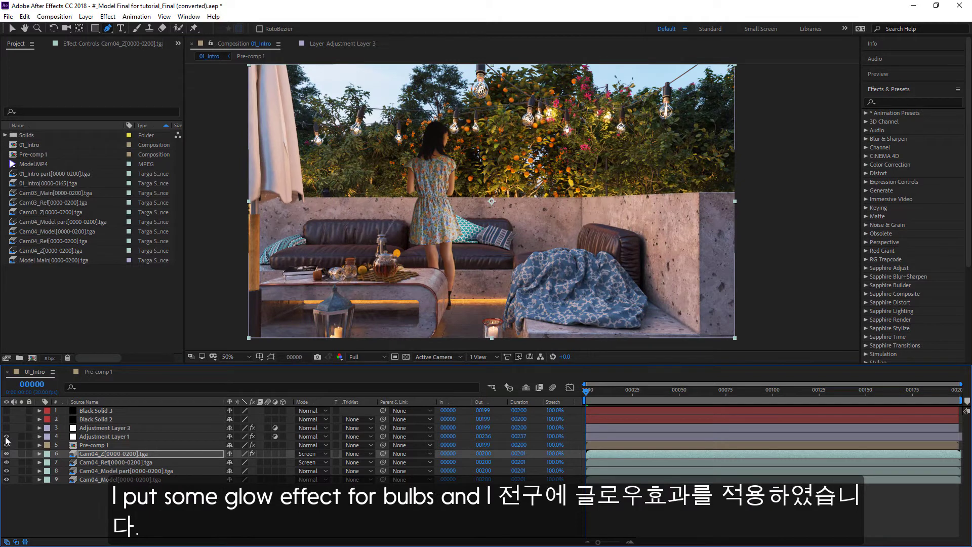
Show Adjustment Layer 3 and the two Black Solid layers, comparing the bulb glow and the edge darkening off and on
click(6, 428)
click(6, 428)
click(6, 428)
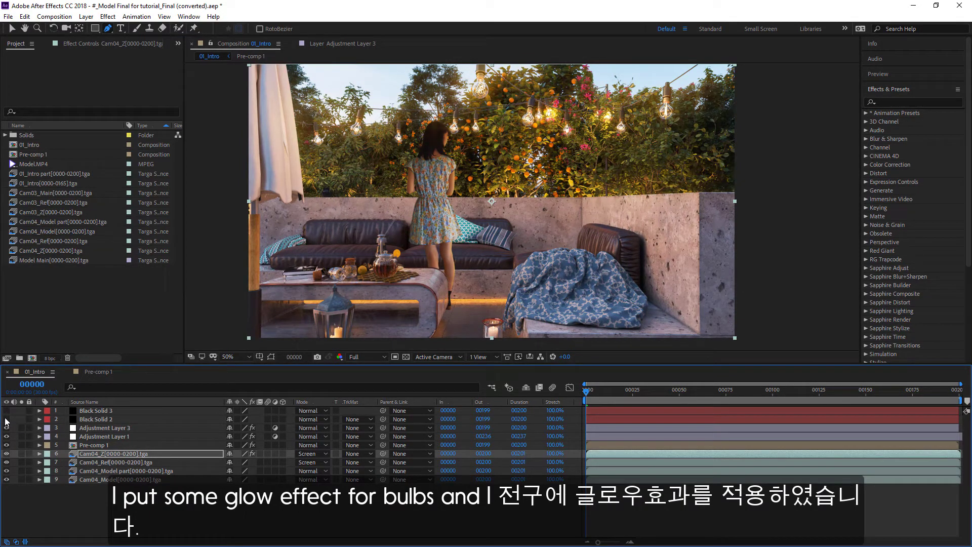
click(6, 419)
click(6, 420)
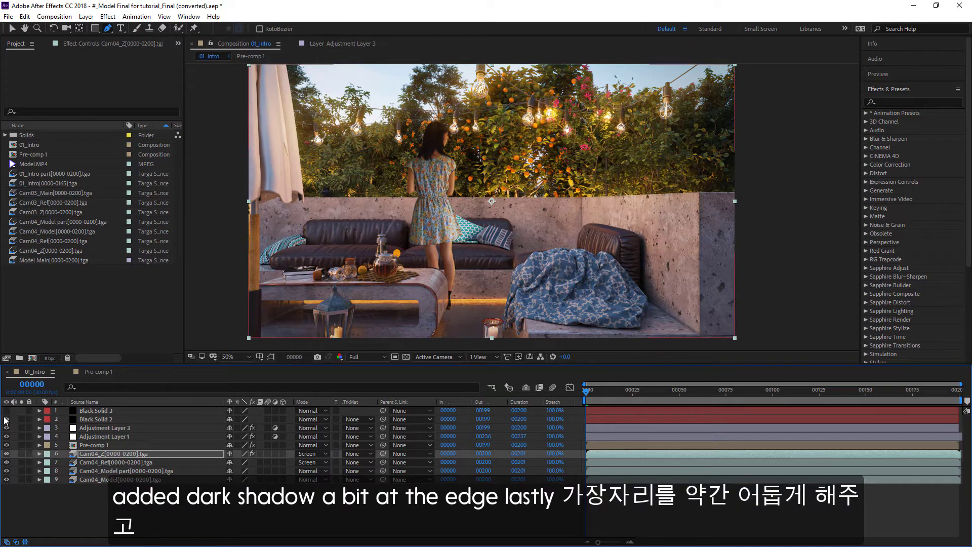
click(6, 419)
click(6, 420)
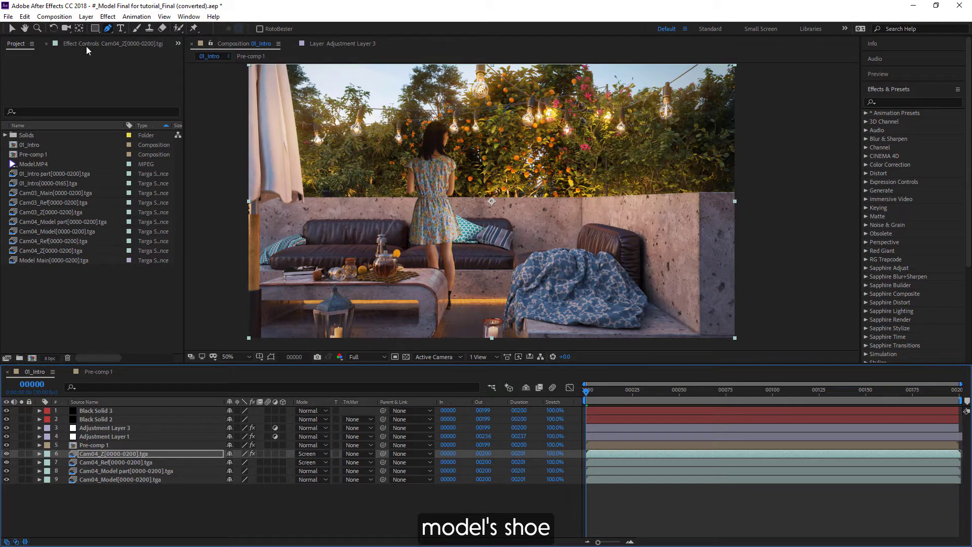
Display the effects on Adjustment Layer 1 and disable Lumetri Color and Optics Compensation to compare the image without them
click(101, 437)
click(6, 437)
click(6, 436)
click(80, 44)
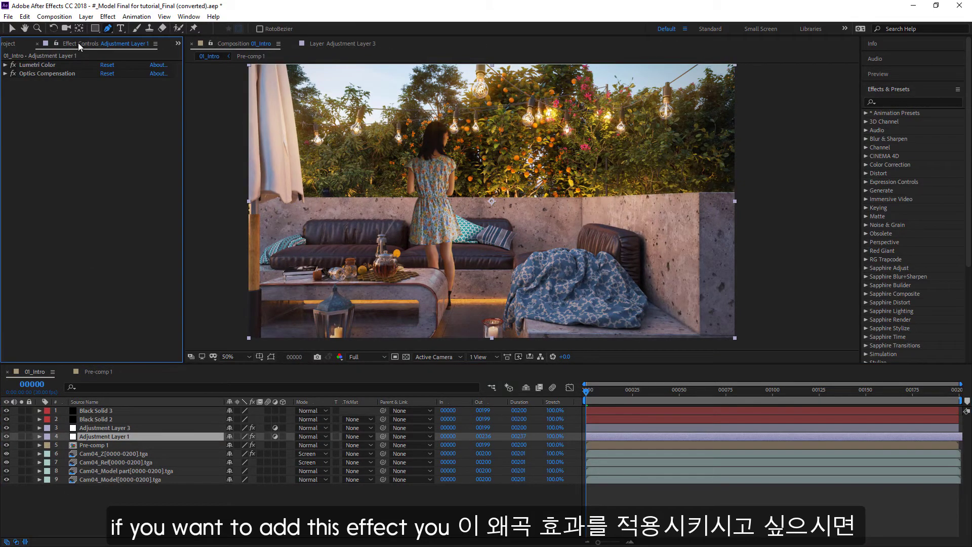
click(12, 65)
click(13, 73)
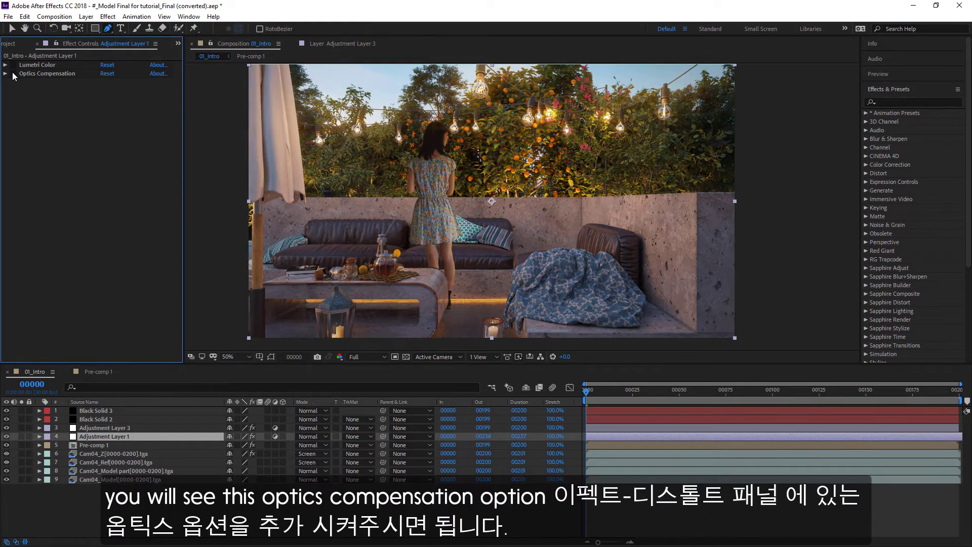
Set the Optics Compensation field of view to 20, keeping the effect and Reverse Lens Distortion enabled
click(6, 73)
click(102, 91)
click(102, 91)
drag(105, 82, 81, 82)
click(13, 74)
click(106, 82)
text(20)
key(Return)
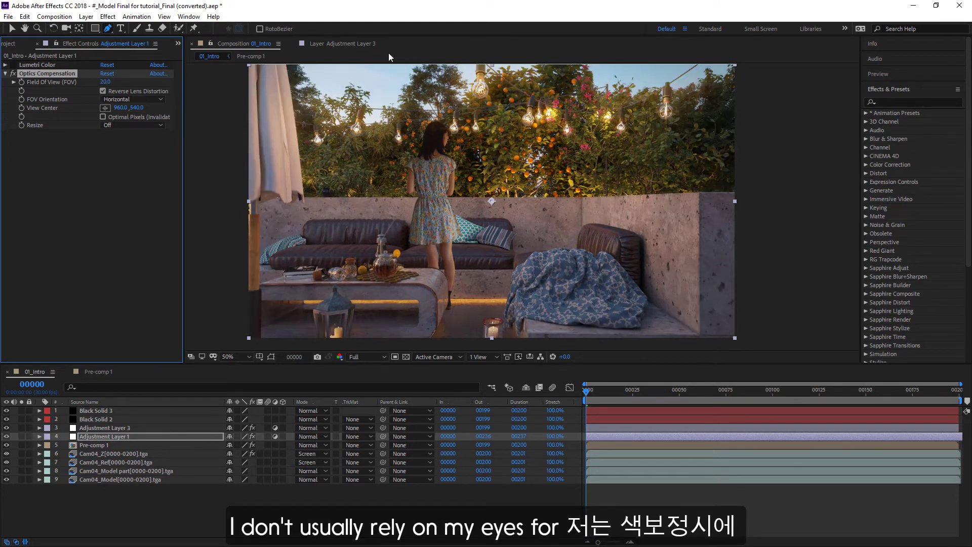
Straighten the Lumetri Color RGB curve on Adjustment Layer 1 by removing its inner control points
click(6, 65)
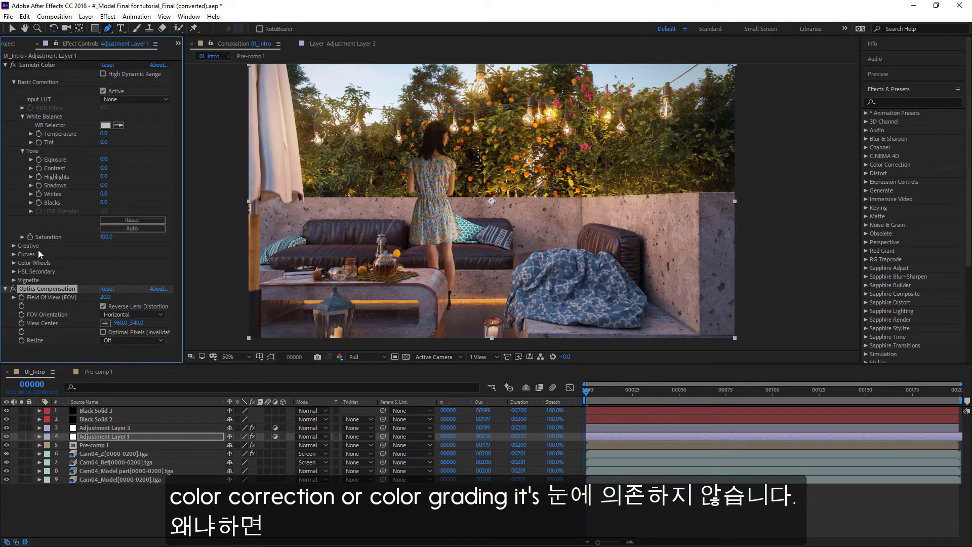
click(14, 82)
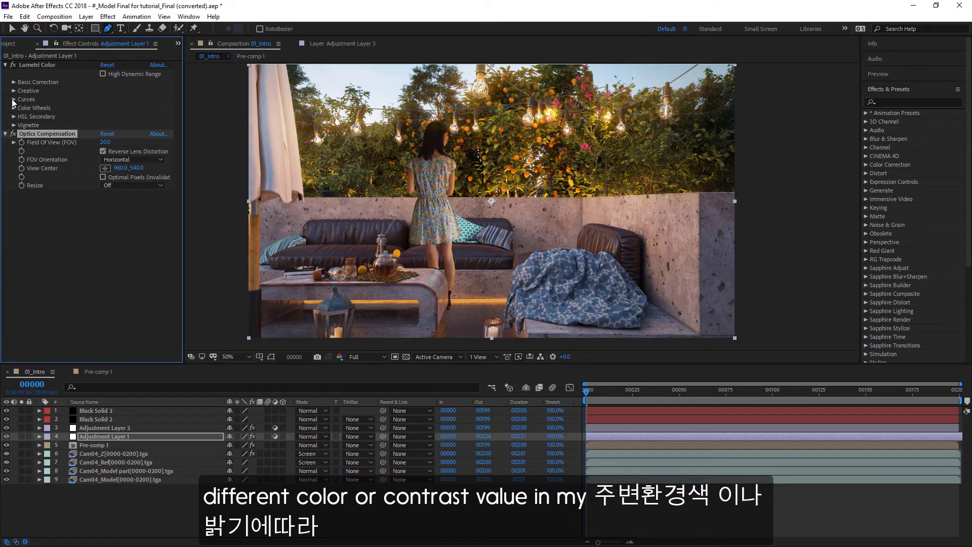
click(14, 99)
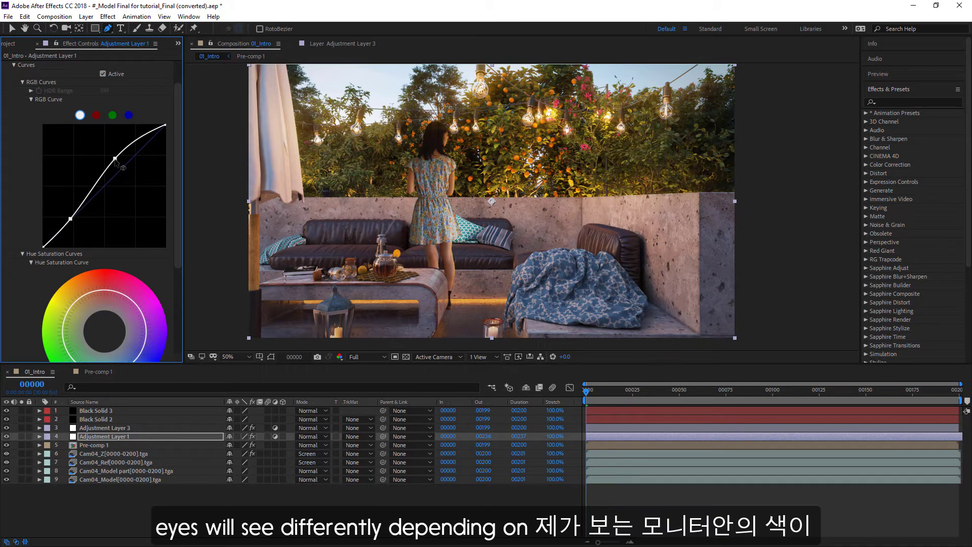
drag(115, 161, 118, 163)
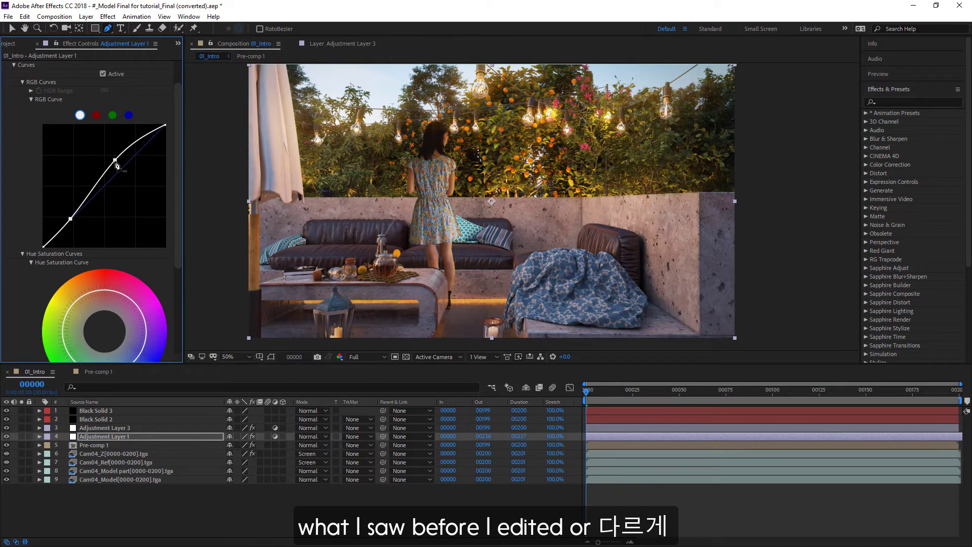
ctrl+click(115, 162)
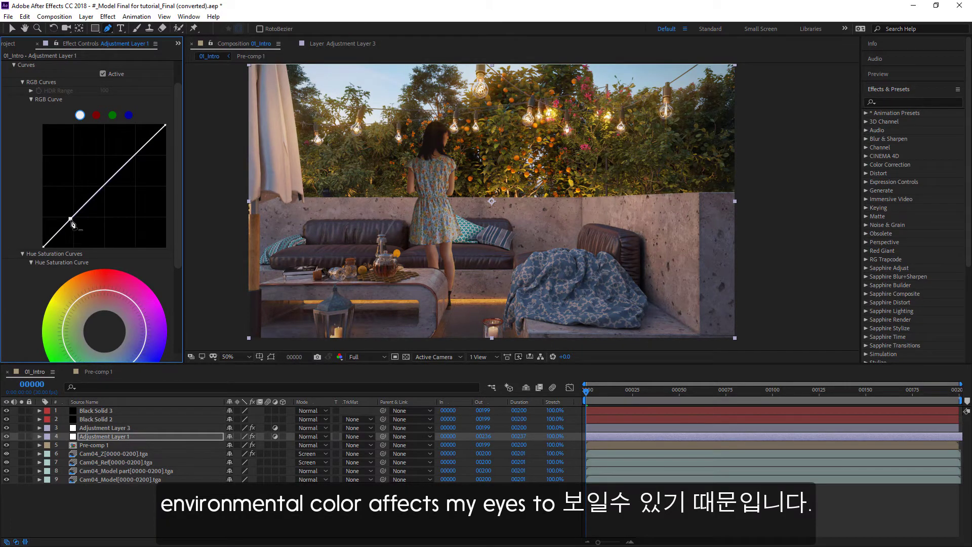
ctrl+click(71, 219)
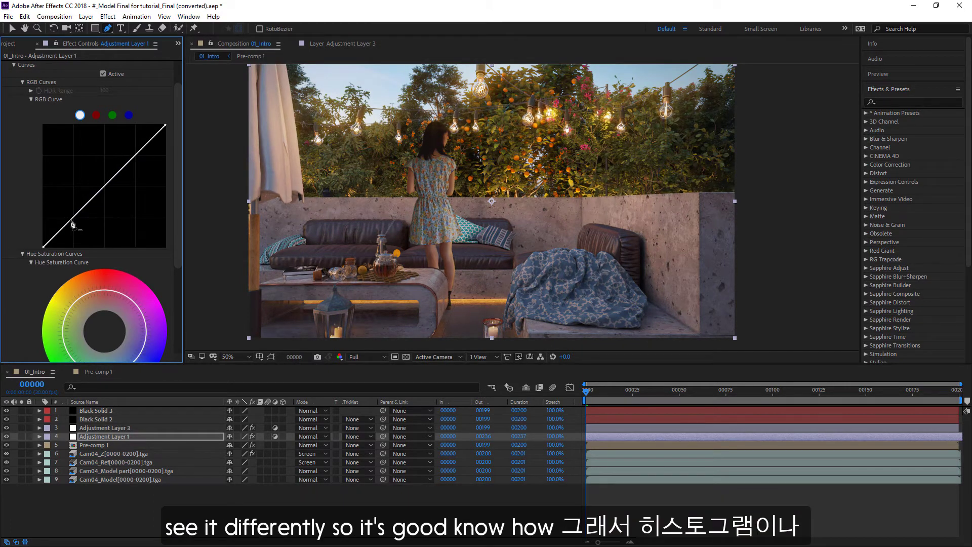
click(118, 173)
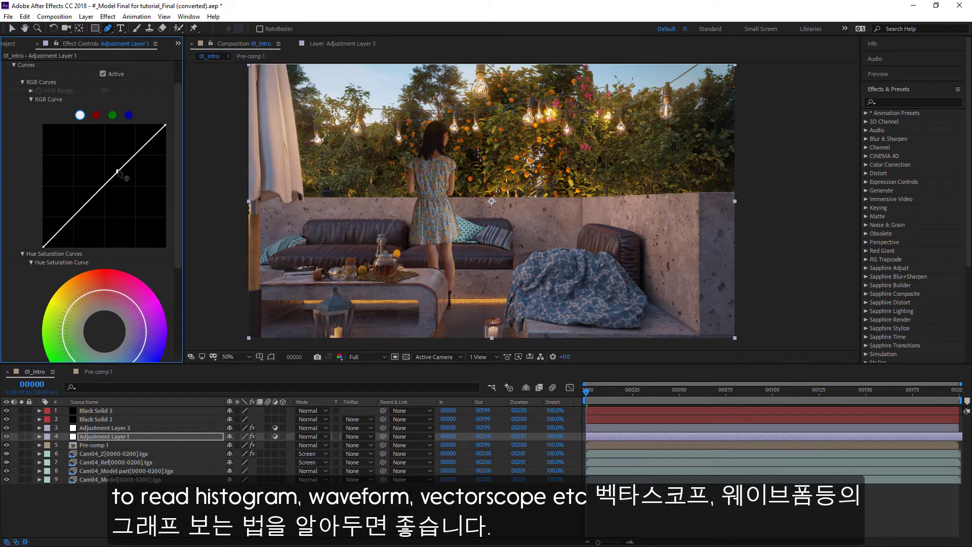
ctrl+click(118, 171)
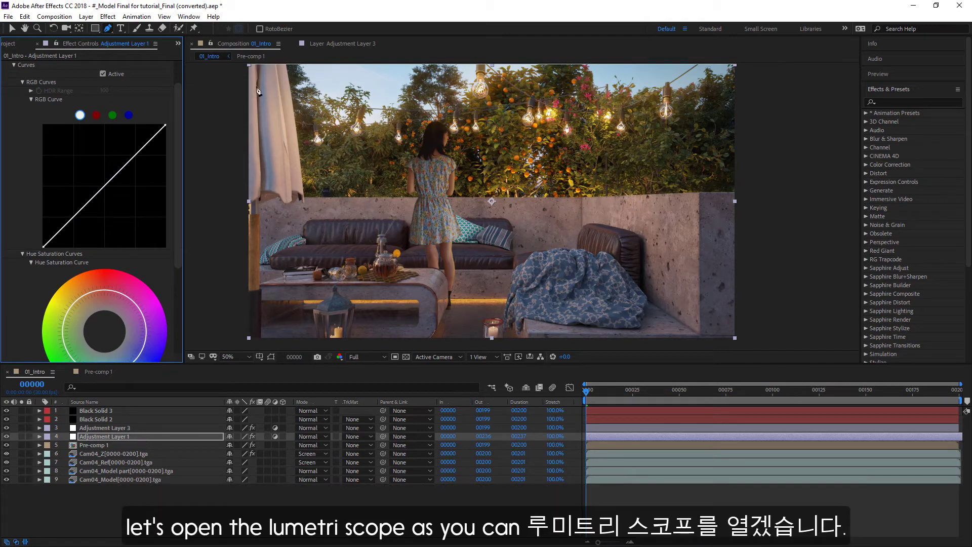
Open the Lumetri Scopes, briefly adding the RGB waveform before returning to the RGB parade alone
click(188, 16)
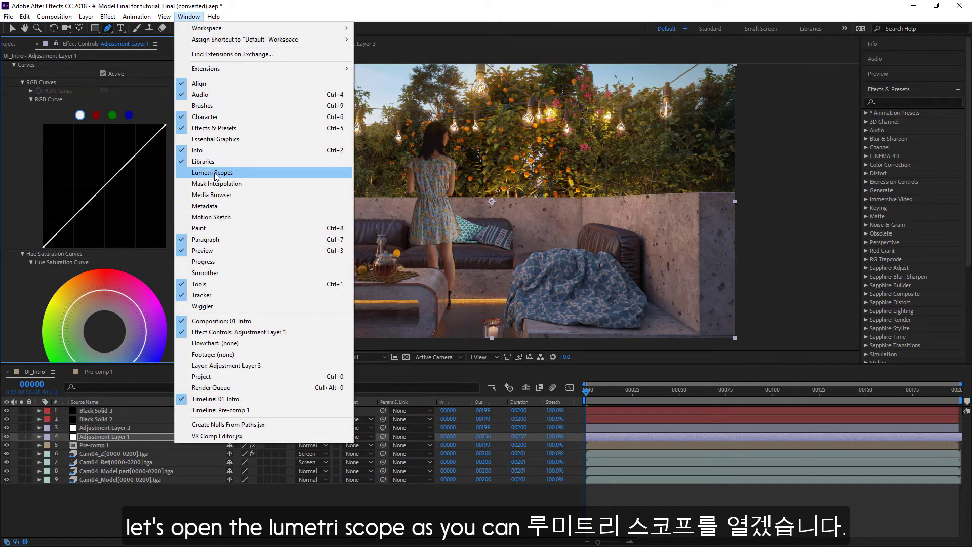
click(213, 172)
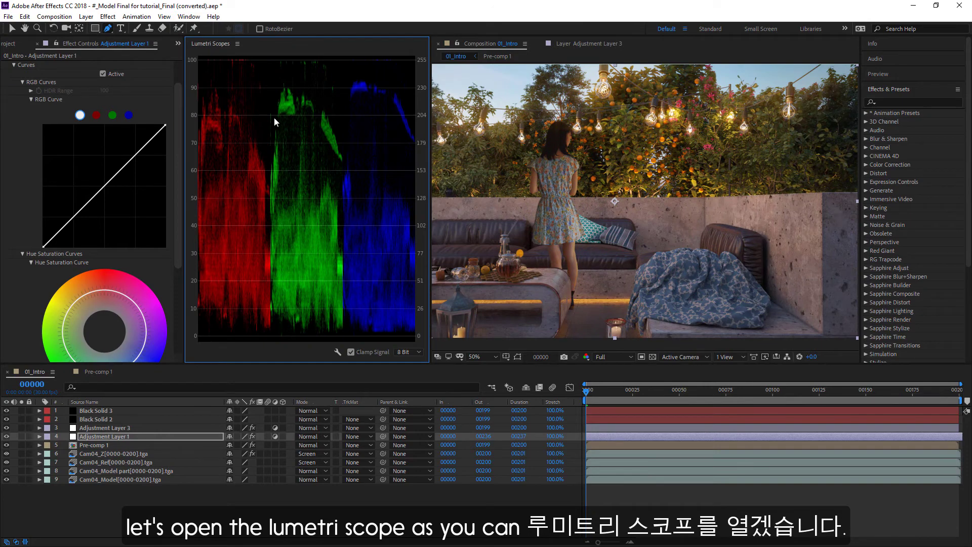
click(337, 351)
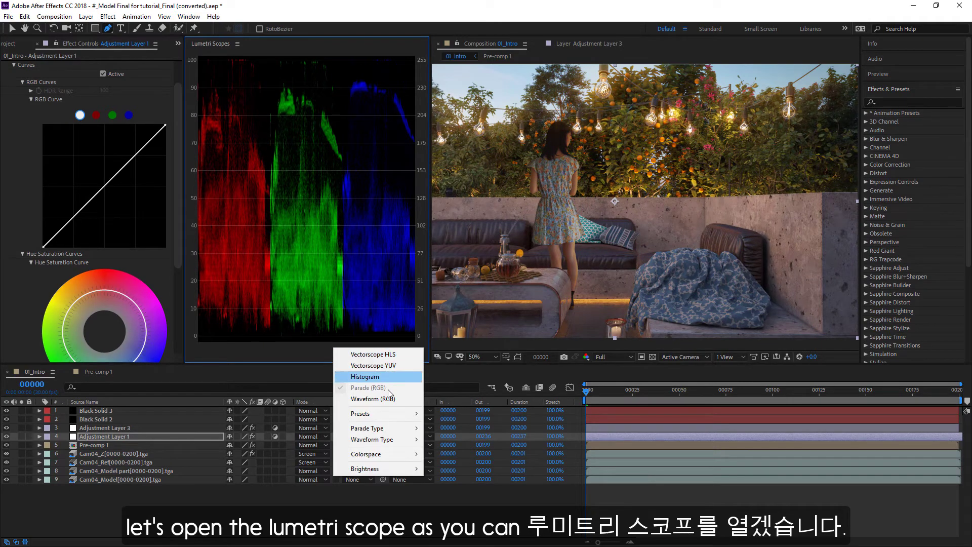
click(364, 398)
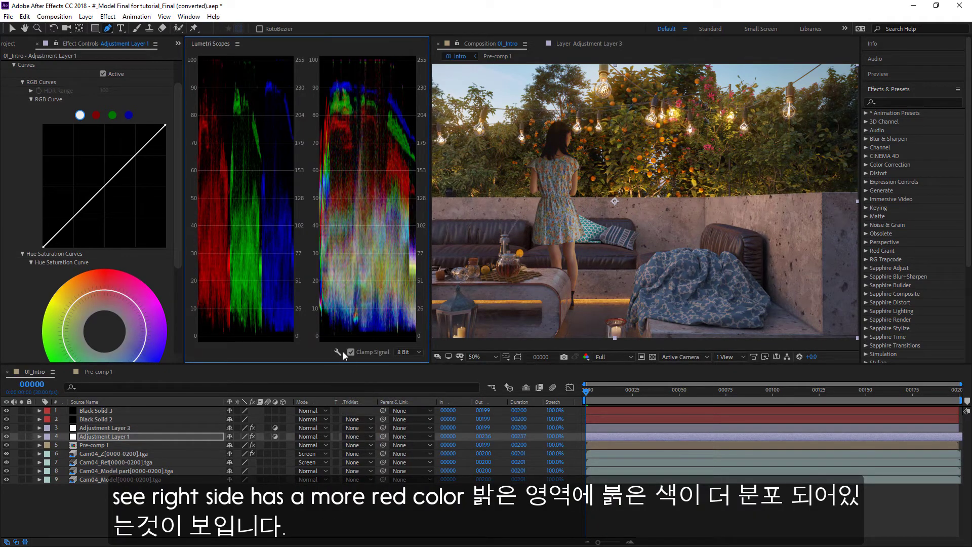
click(342, 351)
click(364, 399)
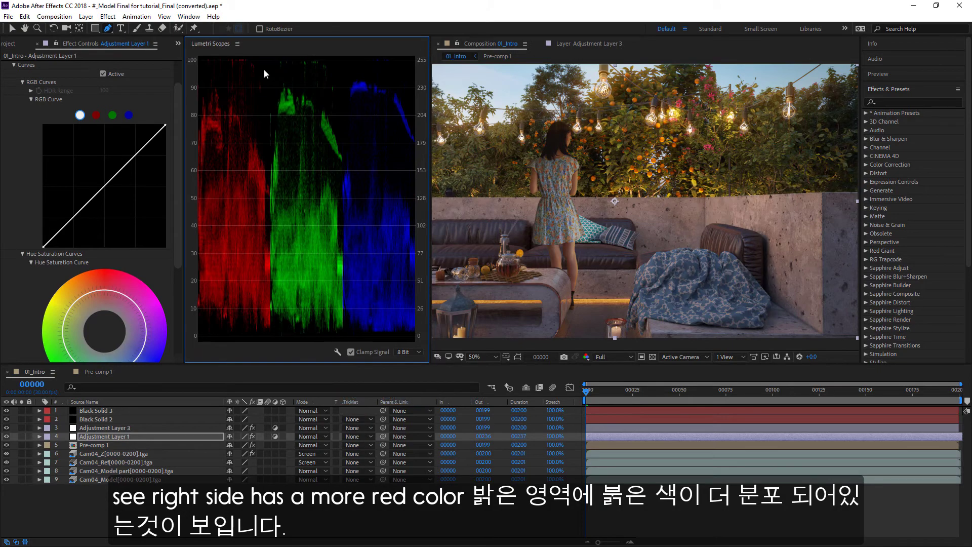
Shape the white RGB curve by raising a point in the highlights and anchoring a second point in the shadows
mouse_move(127, 174)
mouse_down()
mouse_move(124, 146)
mouse_move(123, 156)
mouse_up()
drag(75, 215, 71, 218)
drag(123, 152, 110, 160)
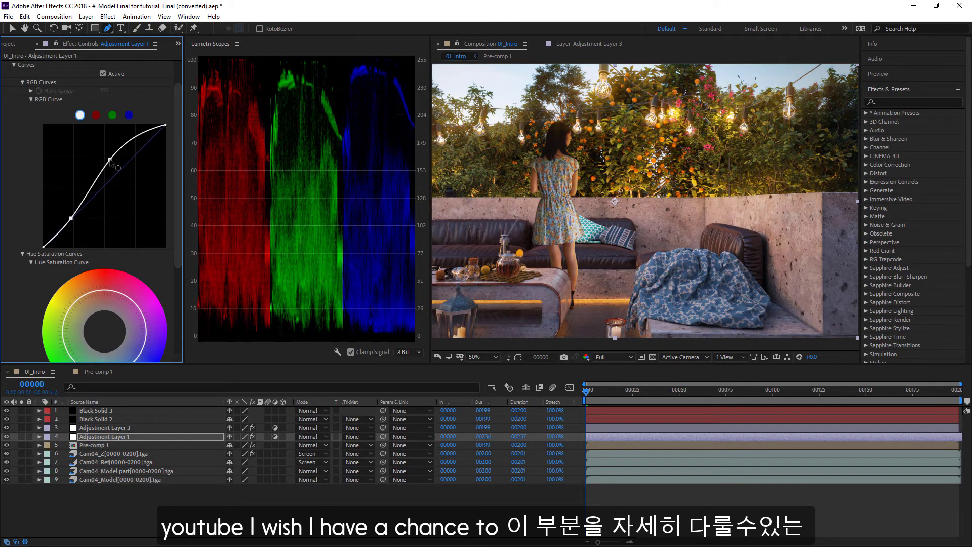
drag(166, 124, 145, 125)
mouse_move(110, 159)
mouse_down()
mouse_move(101, 153)
mouse_move(114, 157)
mouse_up()
drag(144, 125, 166, 125)
drag(114, 158, 119, 156)
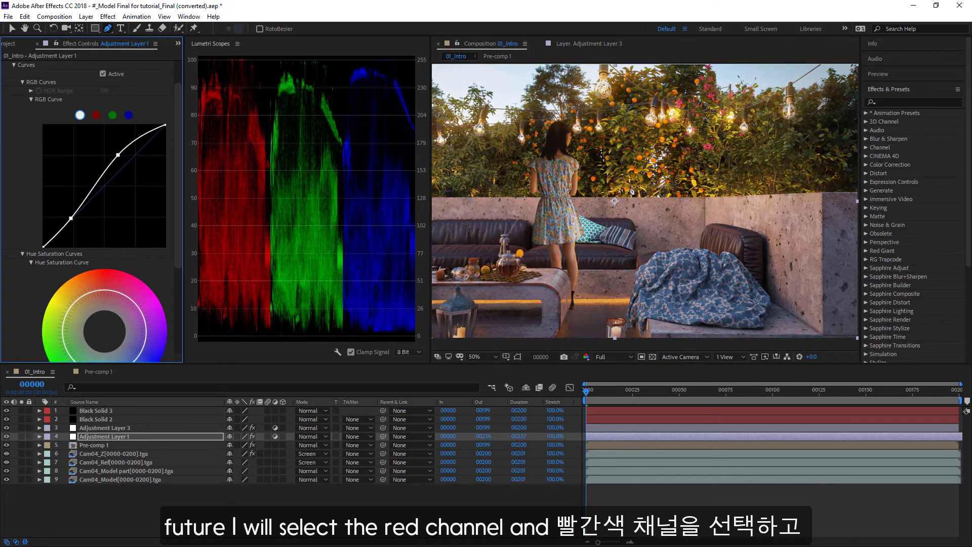
Lower the bright ends of the red and green curves slightly, and compare the image with the curves off and on
click(96, 115)
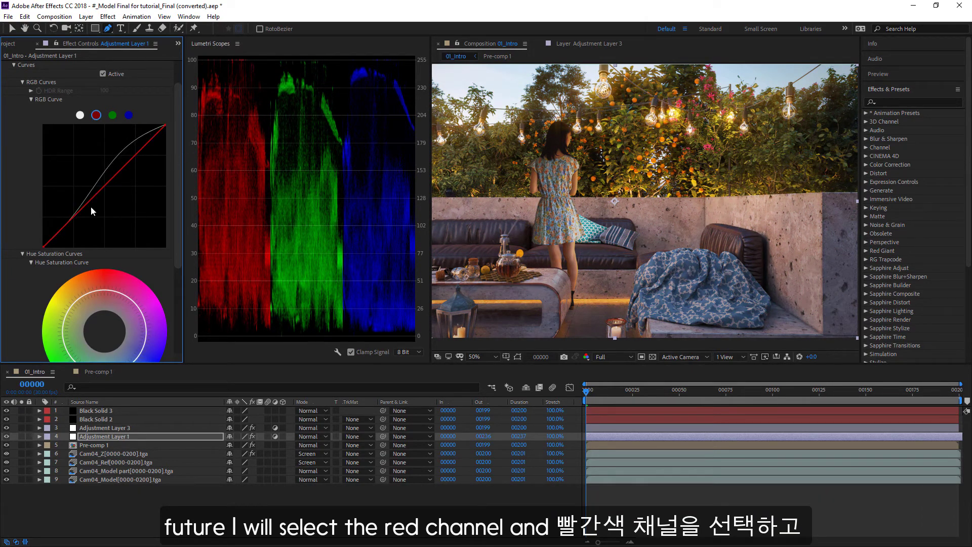
drag(165, 125, 188, 134)
click(112, 114)
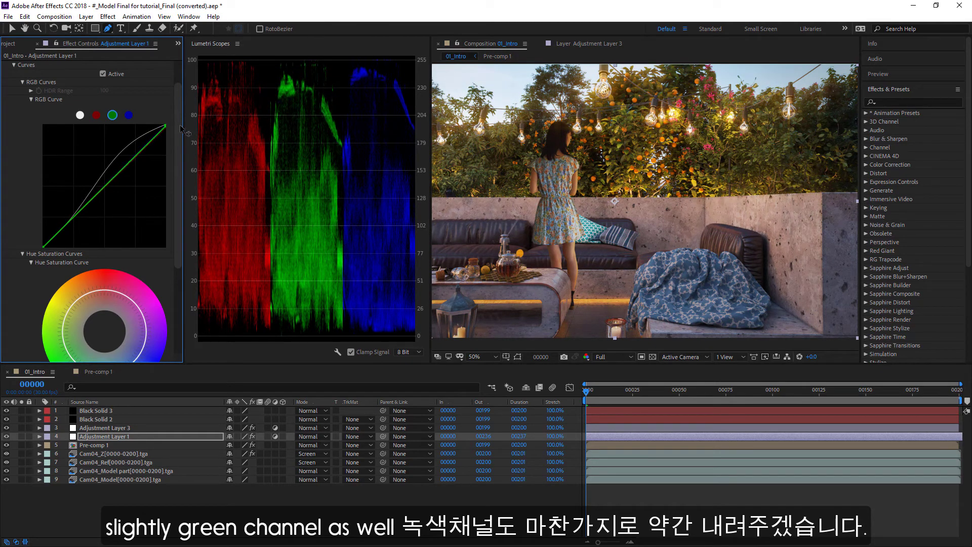
click(103, 74)
click(103, 74)
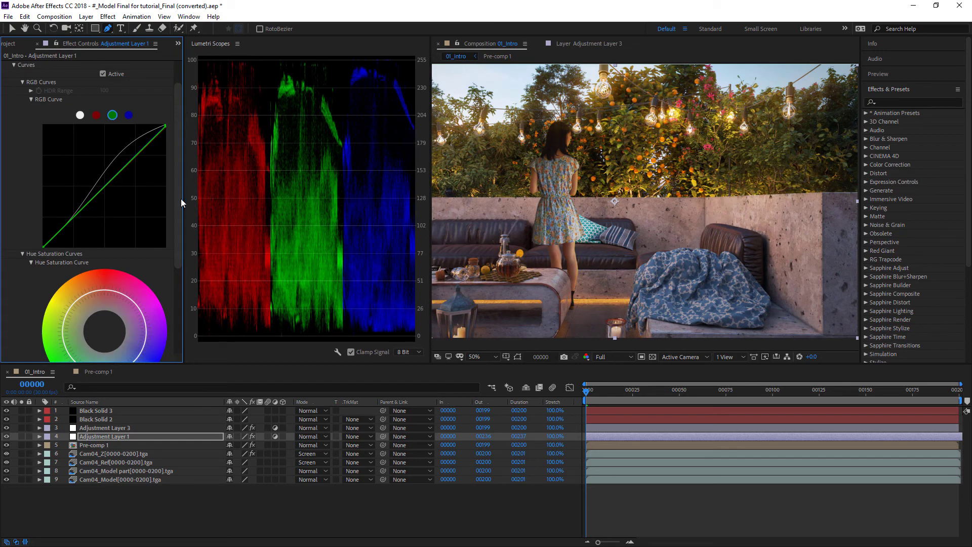
Collapse Lumetri Color, compare Adjustment Layer 3 off and on, and examine the settings of its Starglow effect
drag(178, 193, 189, 147)
click(5, 65)
click(6, 427)
click(6, 427)
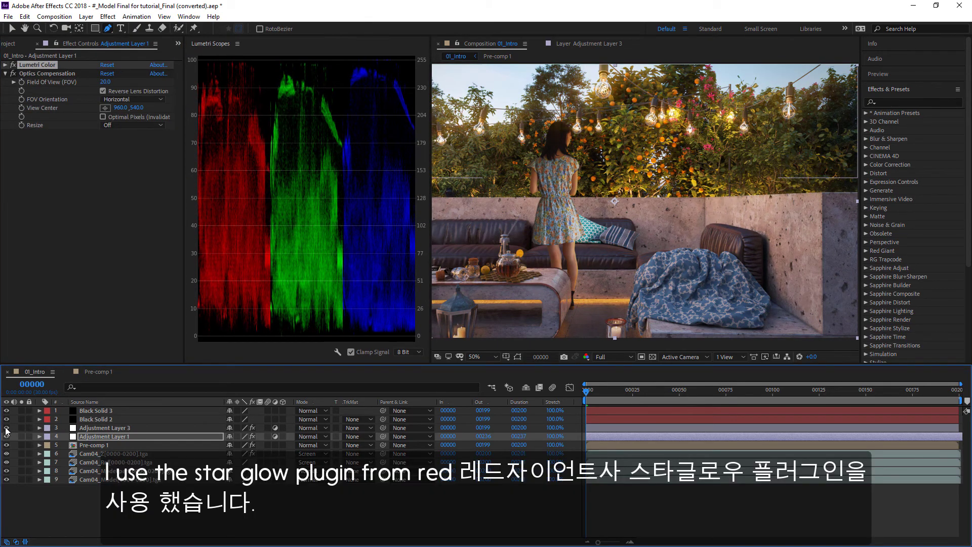
click(99, 428)
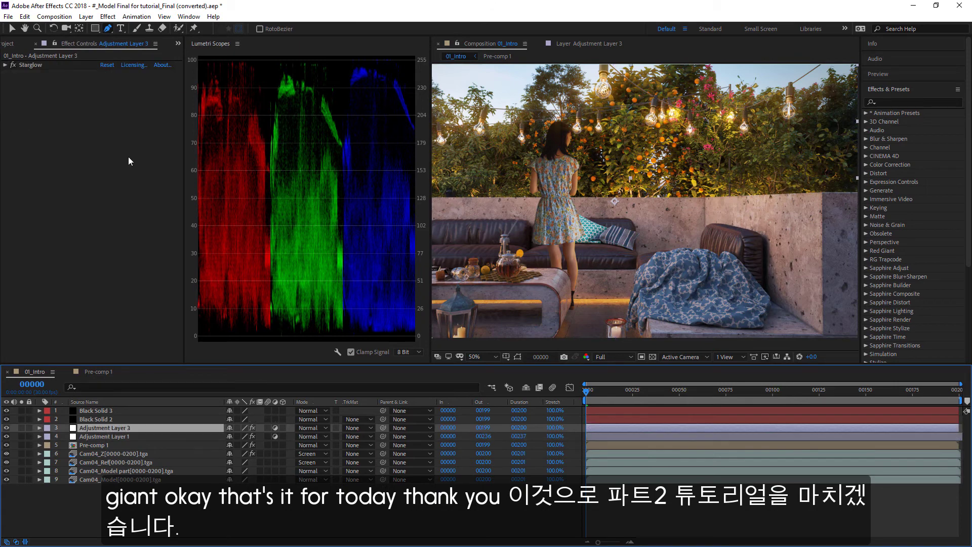
click(29, 65)
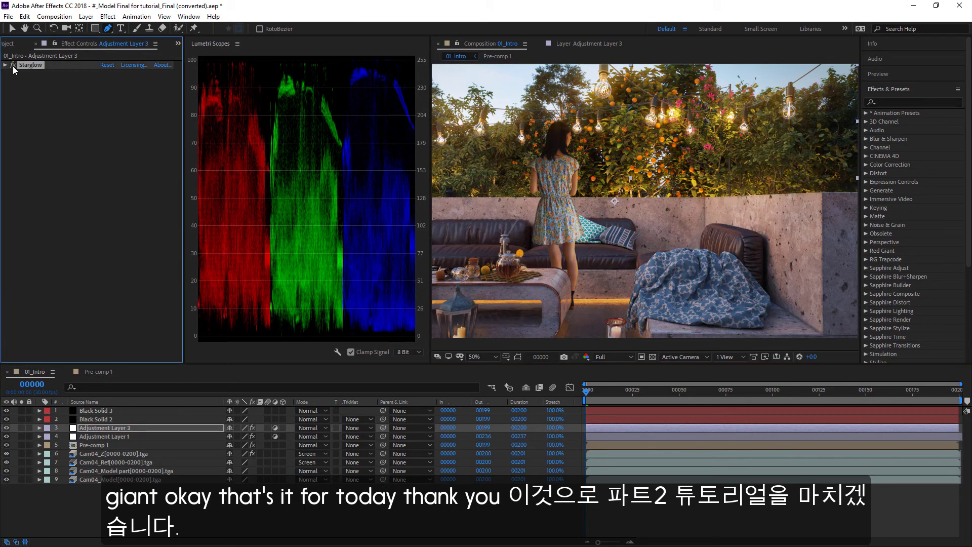
click(6, 65)
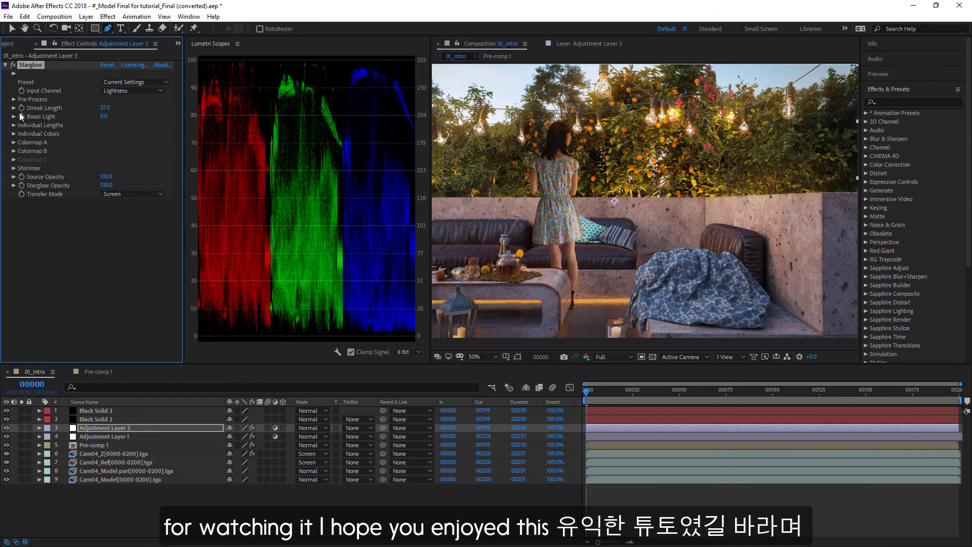